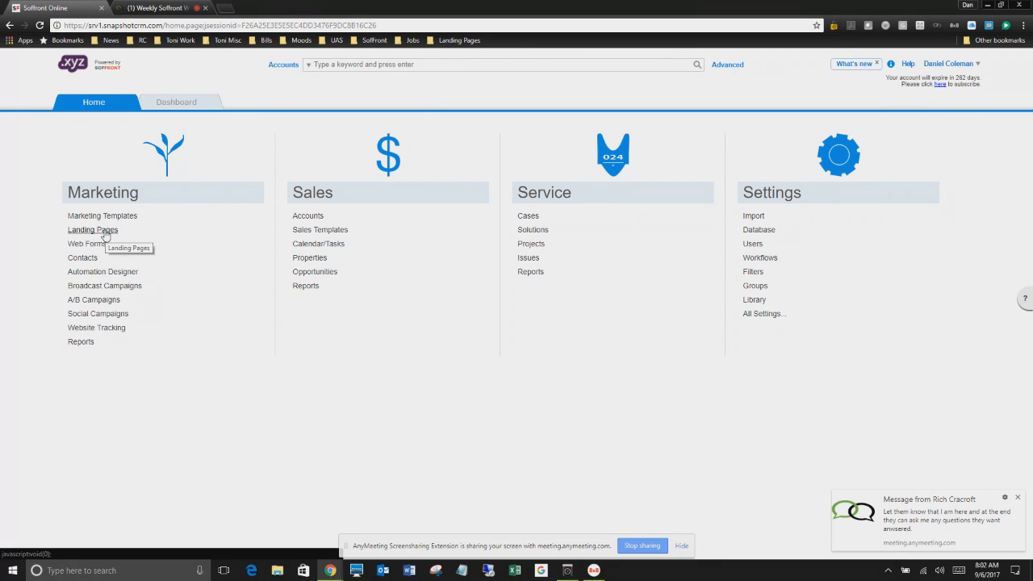
- Create a new automated campaign in the Automation Designer from the Simple email nurturing template
click(106, 274)
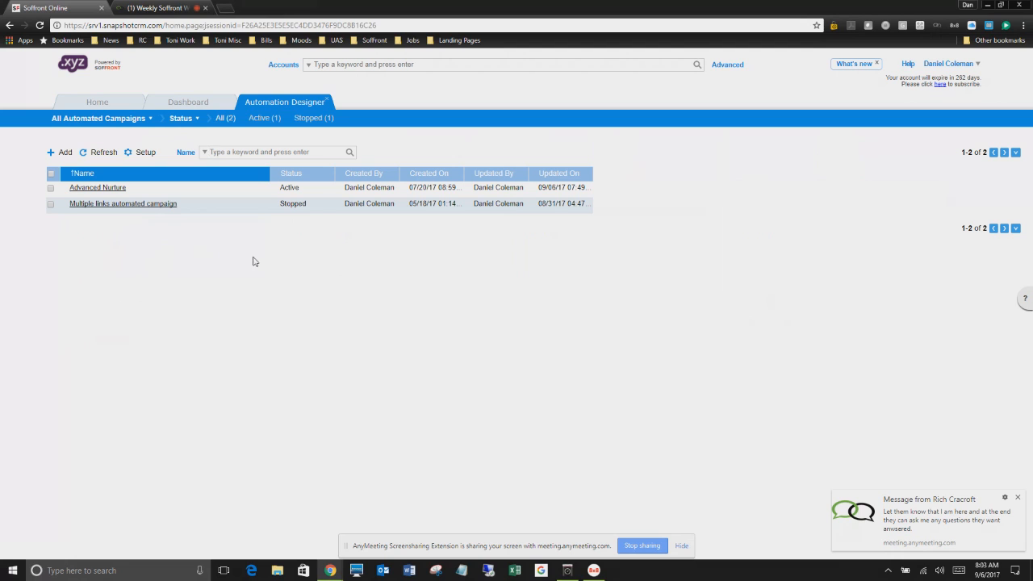
click(64, 153)
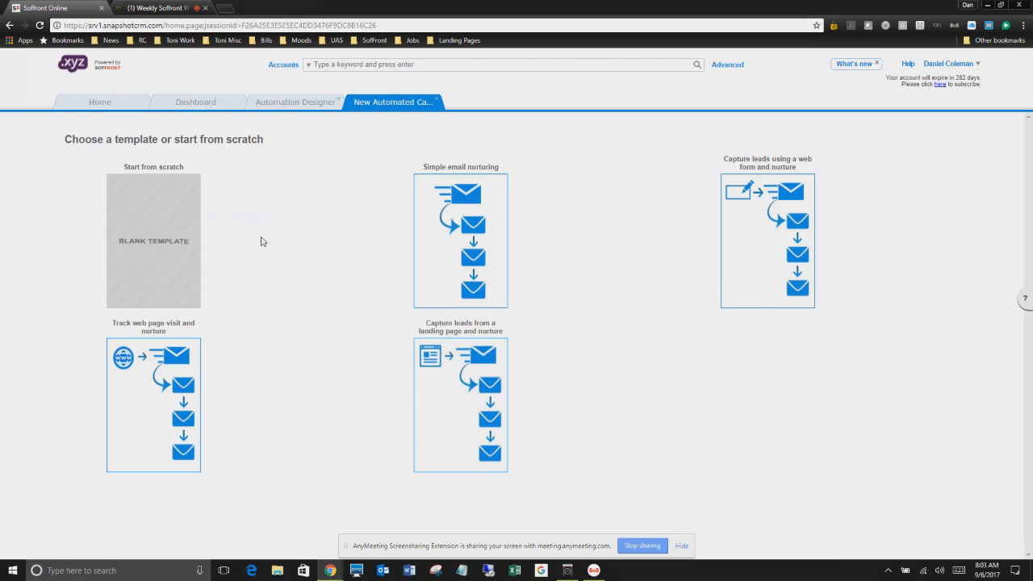
mouse_move(148, 245)
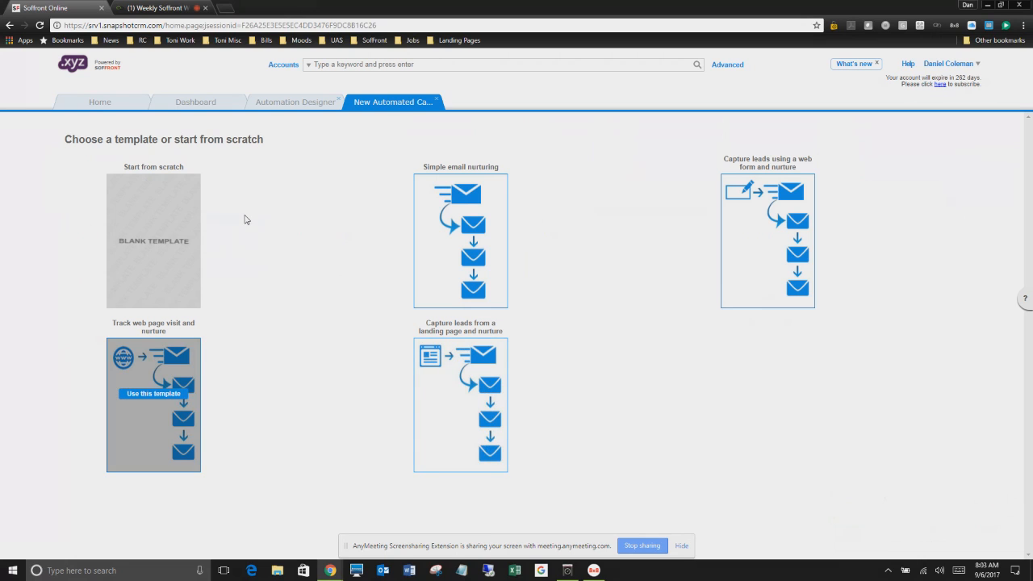
mouse_move(455, 219)
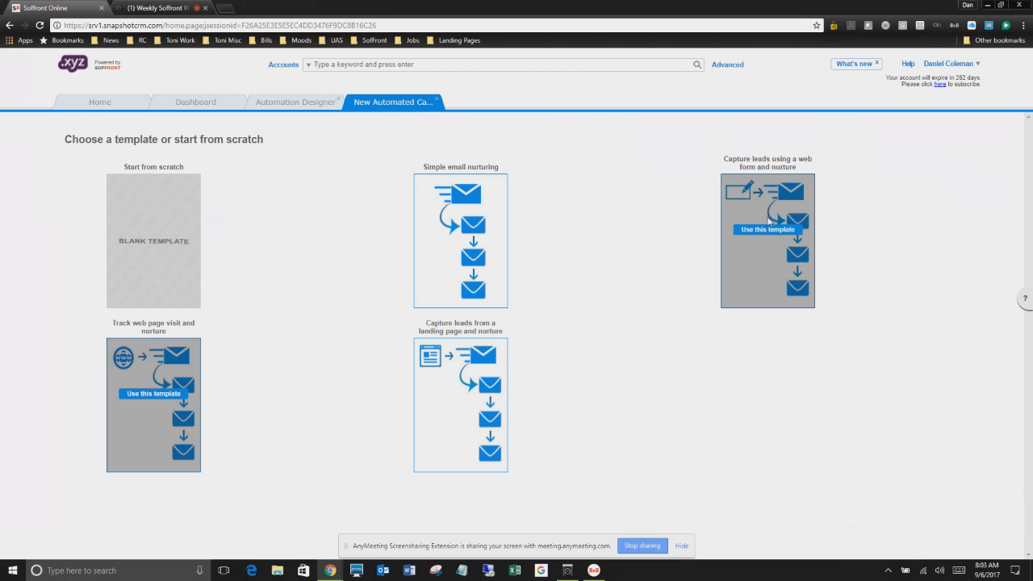
mouse_move(772, 221)
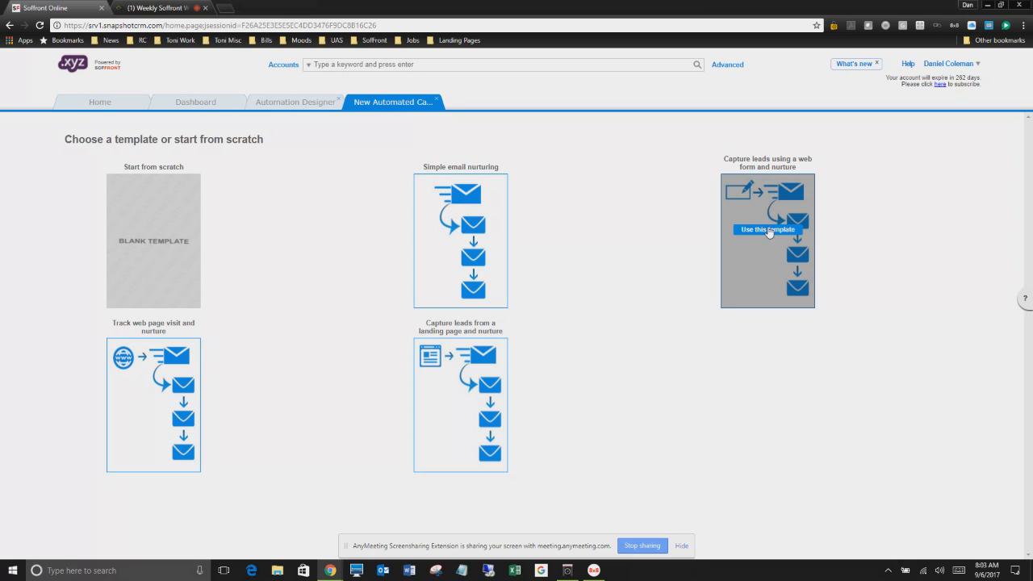
mouse_move(140, 385)
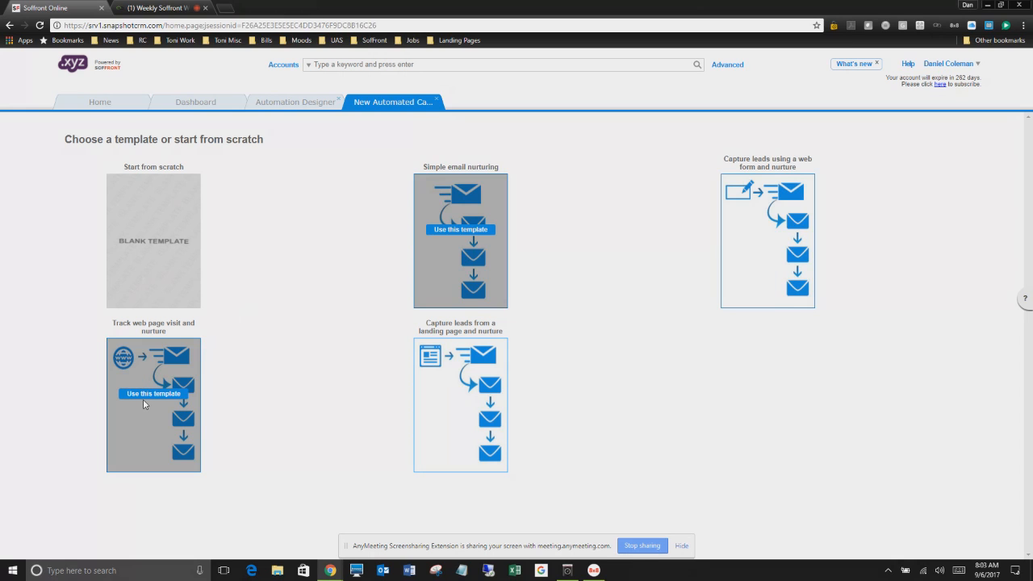
mouse_move(470, 395)
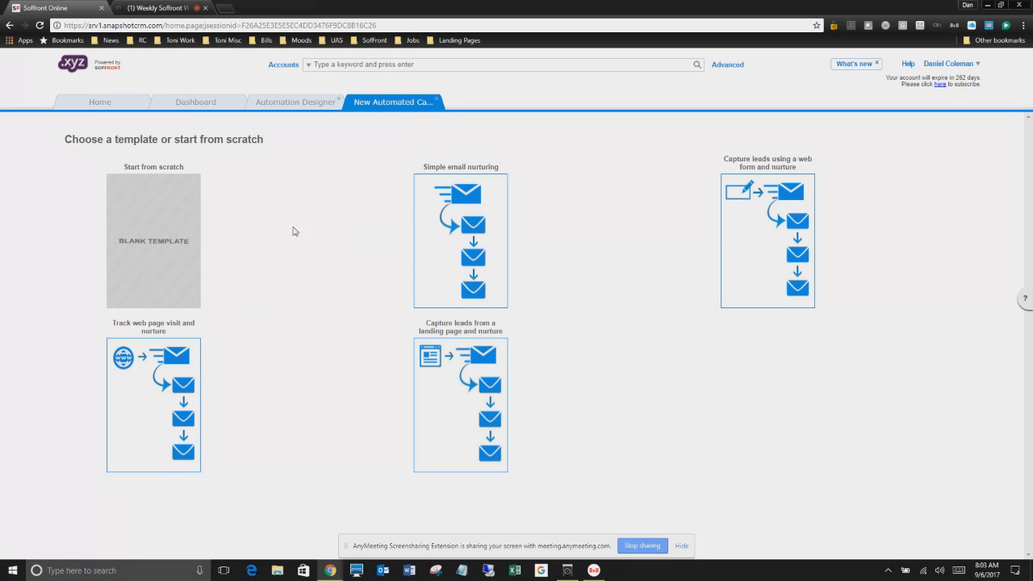
mouse_move(484, 242)
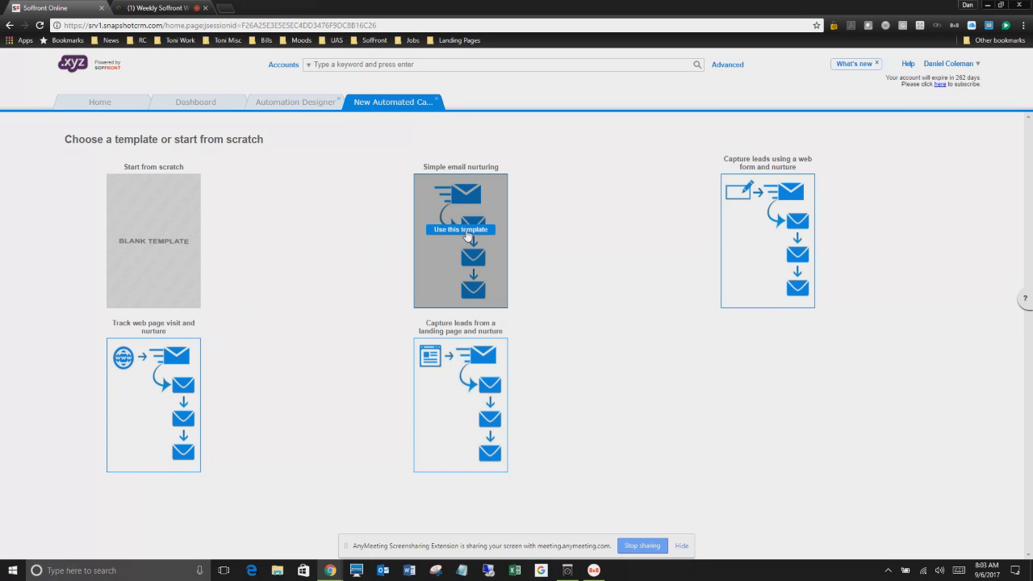
click(467, 234)
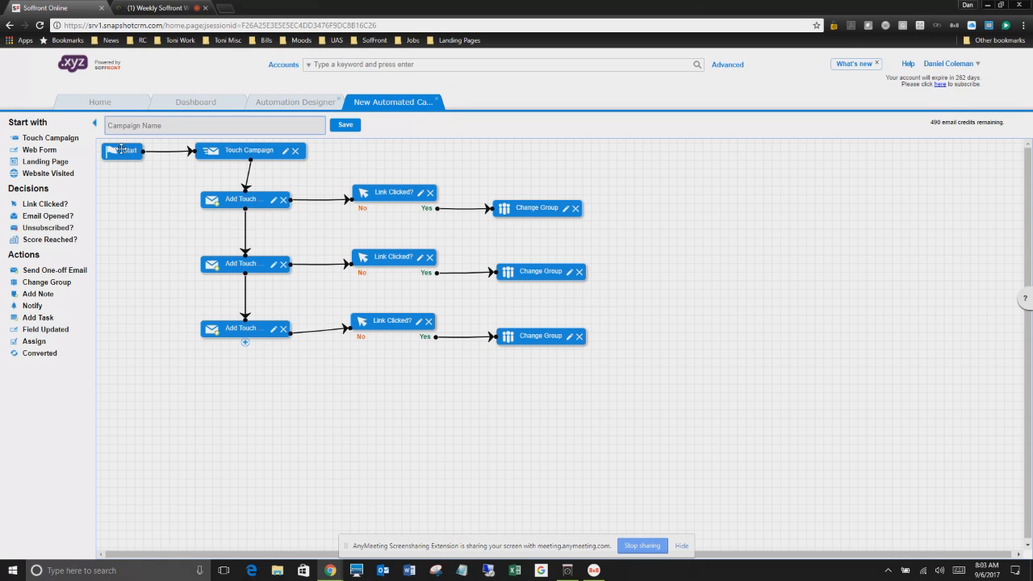
- Name the touch campaign Test and target the groups Test, test2 and Test3
click(285, 151)
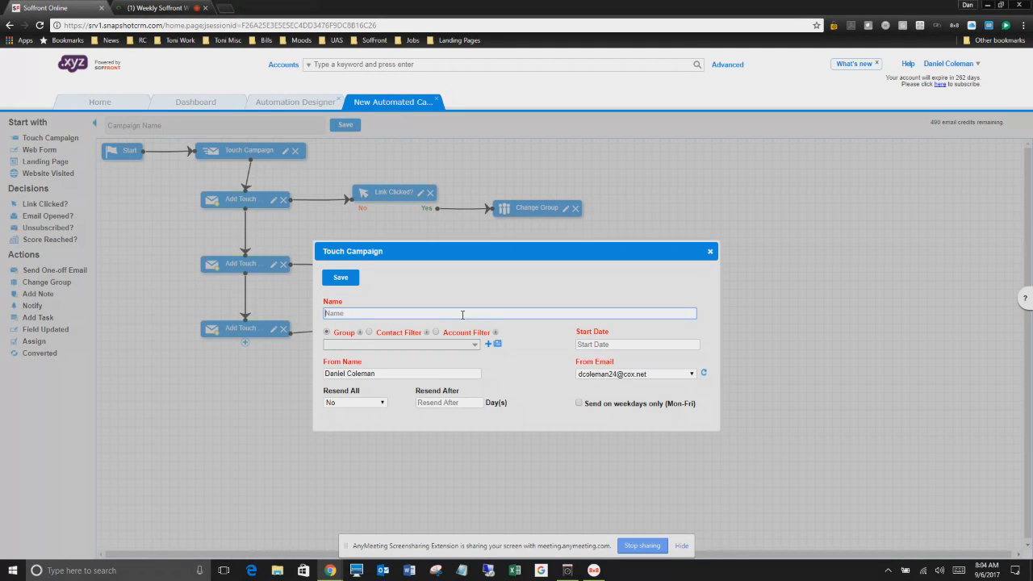
text(Test)
click(473, 345)
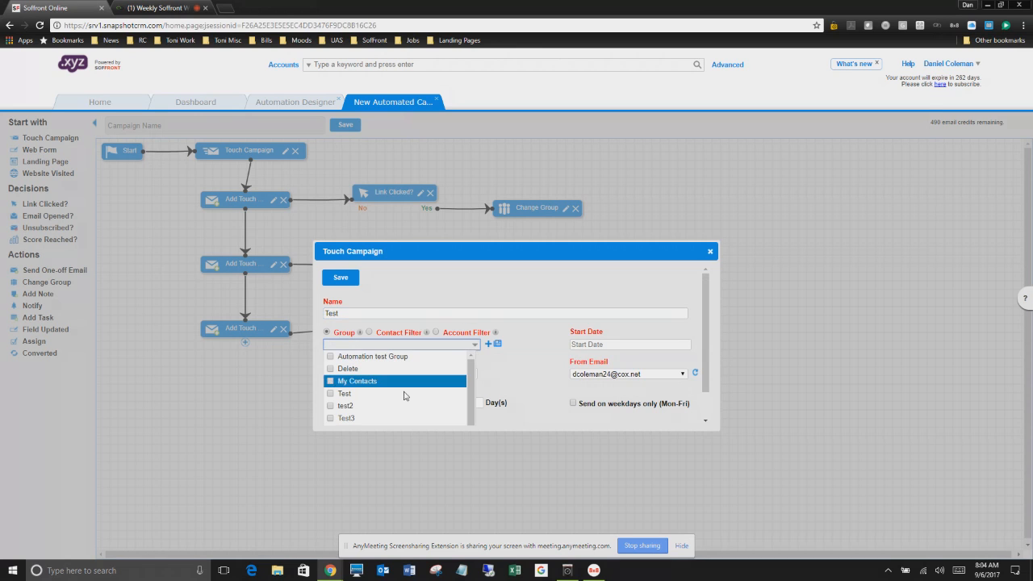
click(331, 393)
click(330, 406)
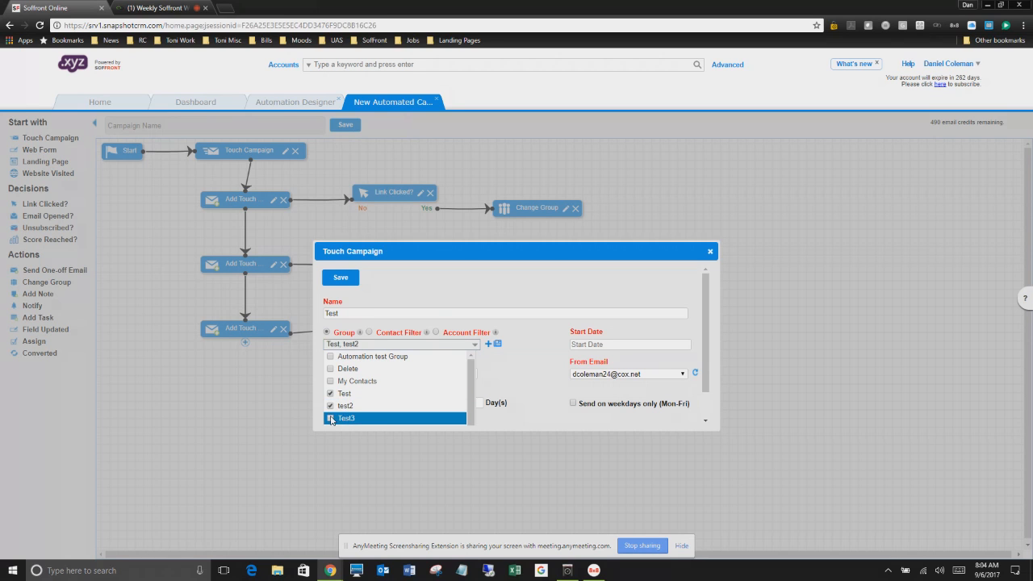
click(330, 418)
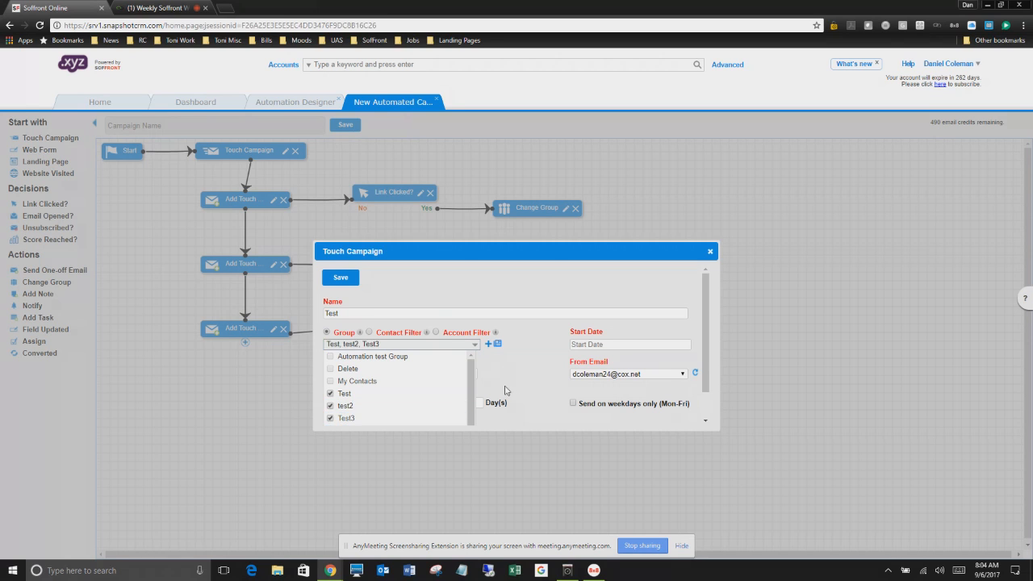
click(516, 386)
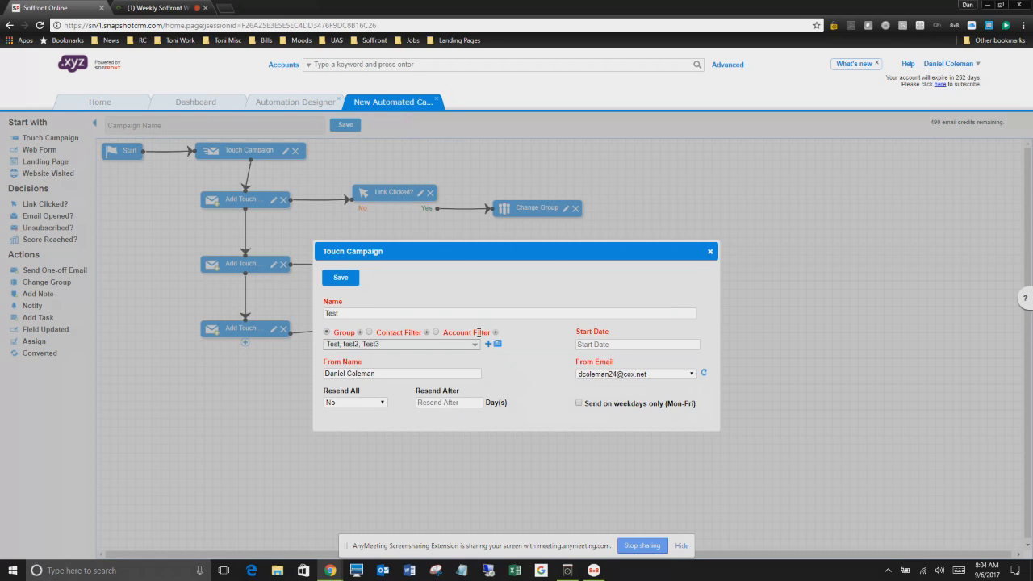
- Set the touch campaign's start date to 09/06/17 08:04 AM
drag(411, 375, 312, 362)
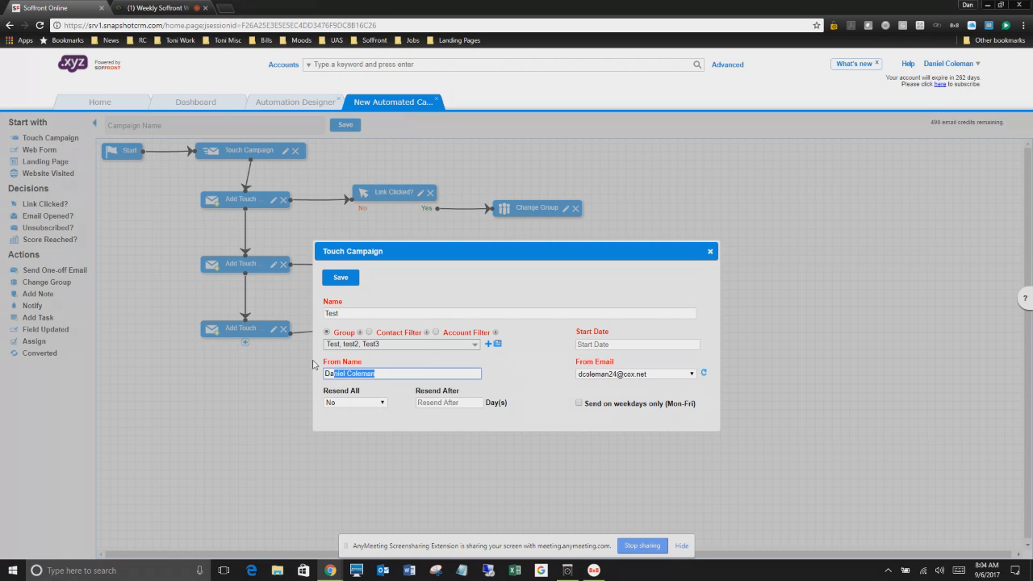
click(618, 345)
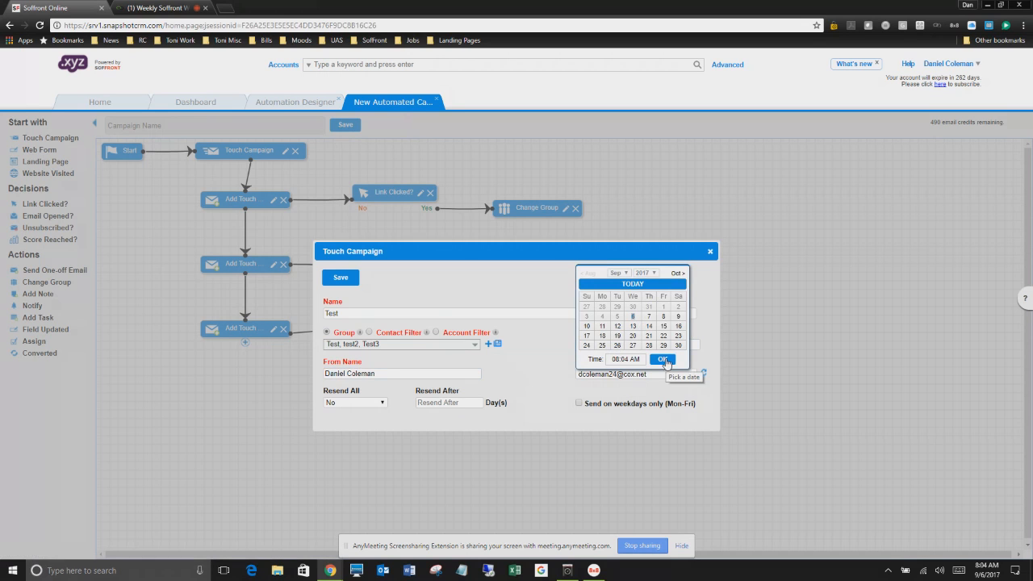
click(634, 359)
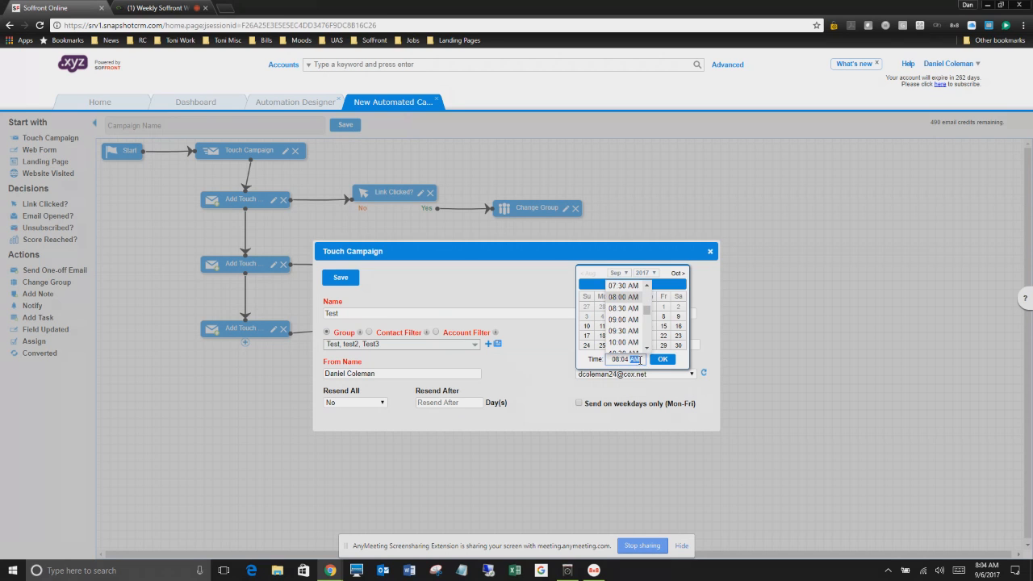
click(662, 359)
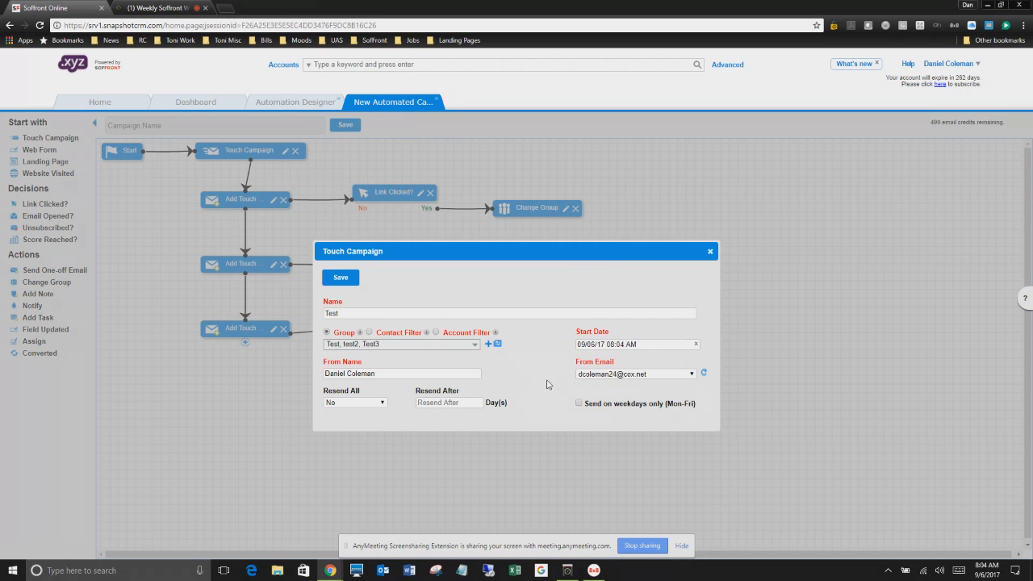
- Set the touch campaign to resend all after 5 days and send on weekdays only, and save its settings
click(367, 403)
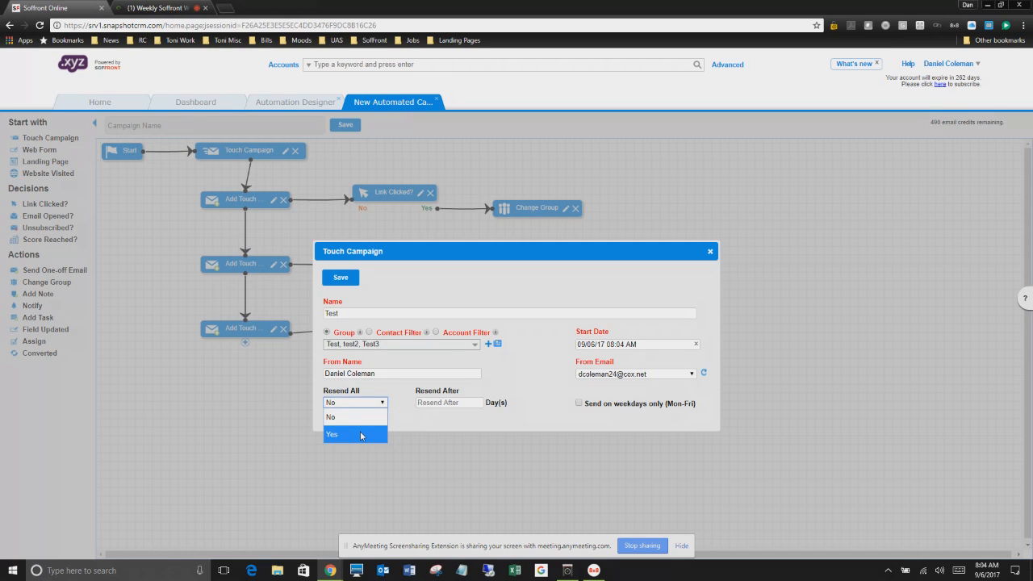
click(360, 435)
click(468, 404)
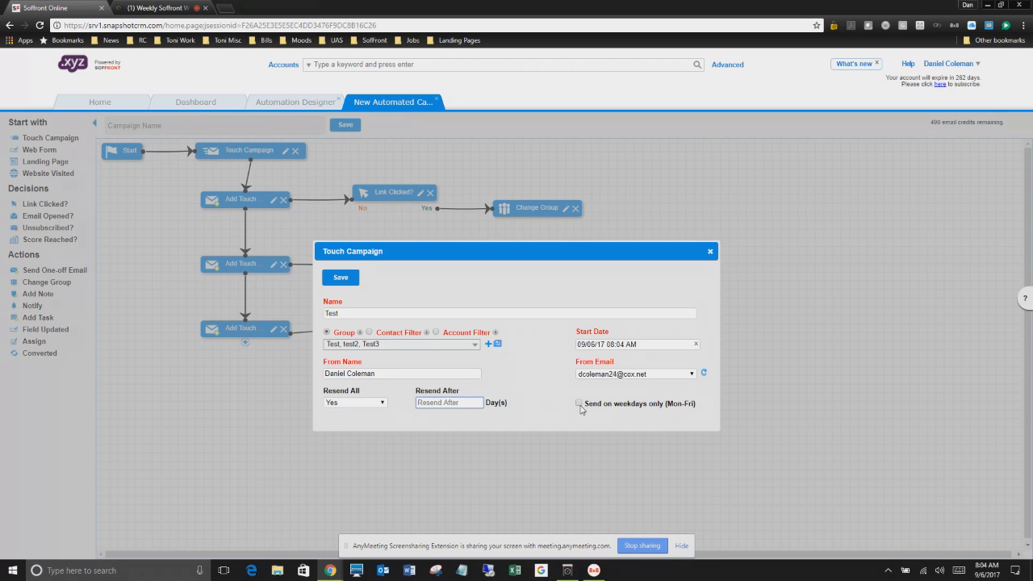
click(579, 403)
click(353, 284)
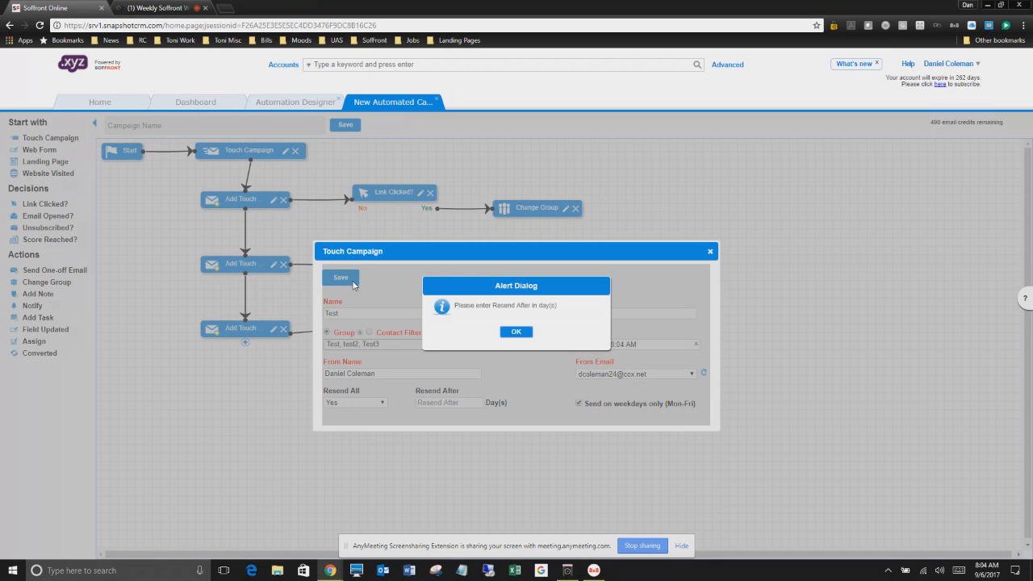
click(520, 333)
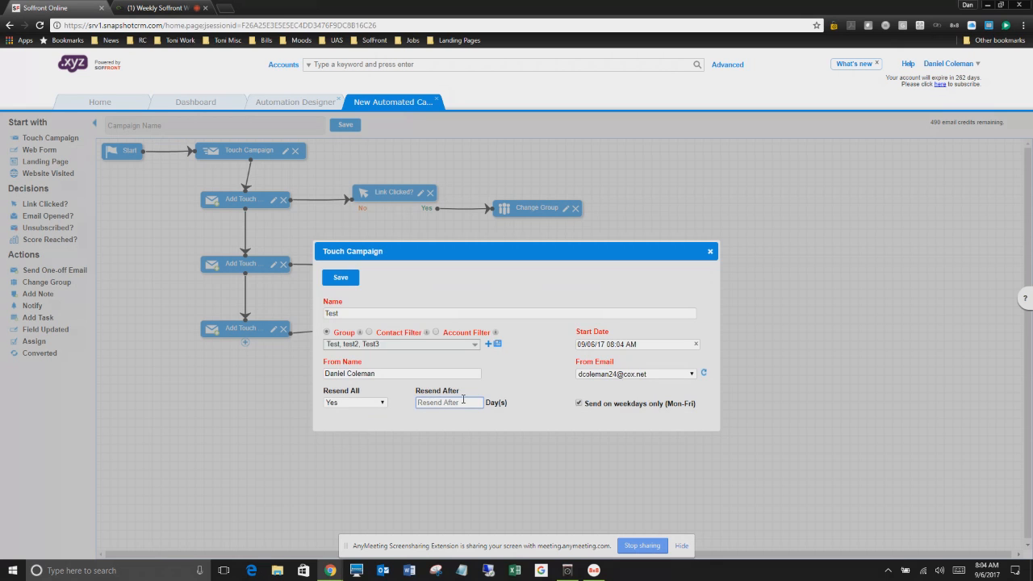
text(5)
click(347, 279)
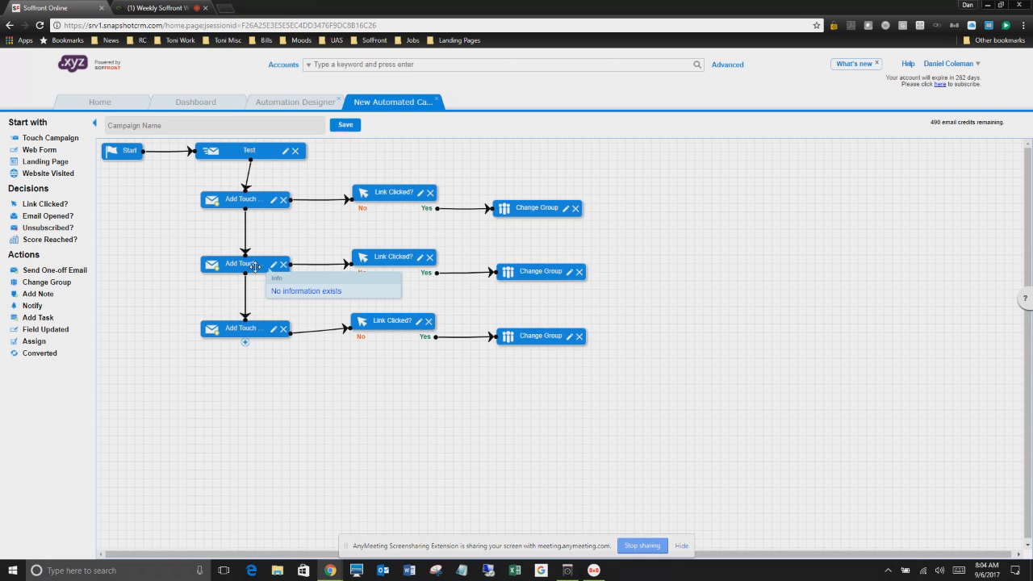
- Set up the first touch email with the Introduction library template from the Marketing Template category
click(273, 199)
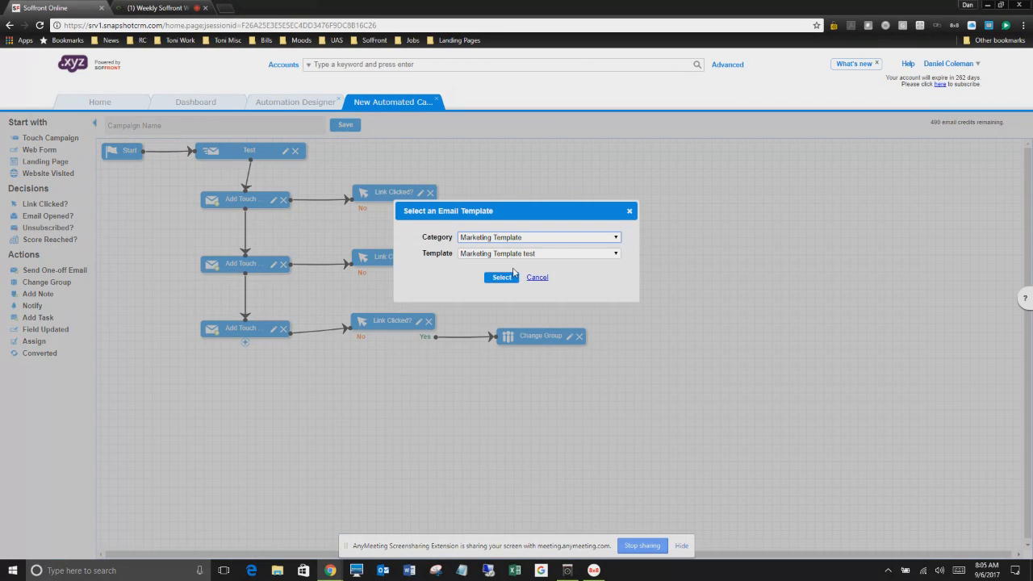
click(586, 239)
click(562, 223)
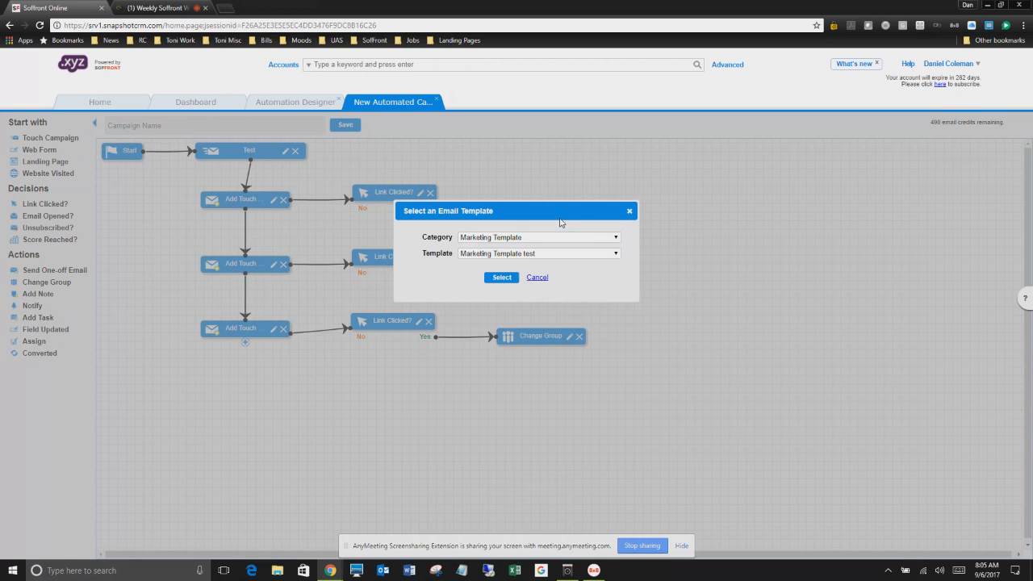
click(596, 254)
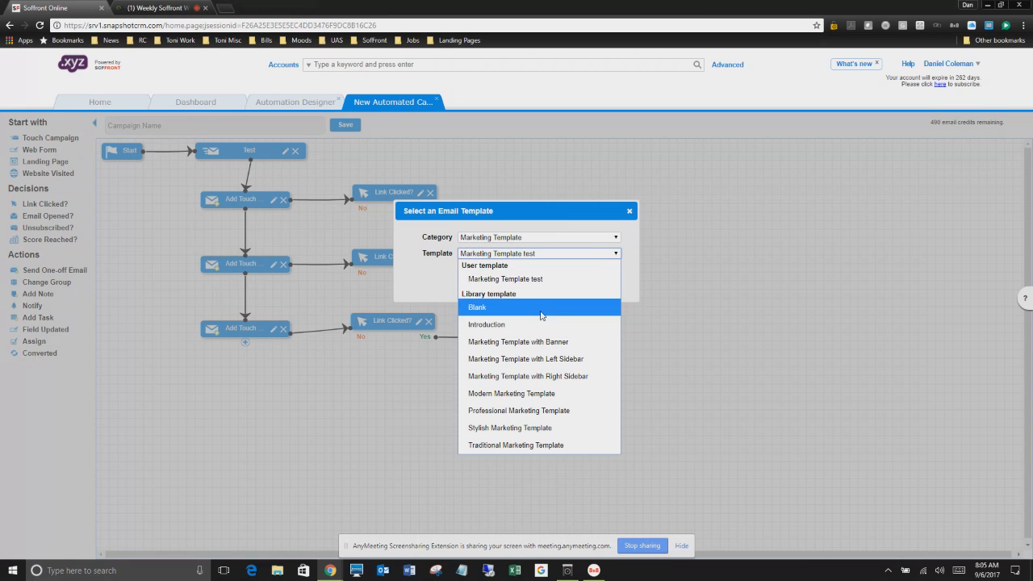
click(516, 324)
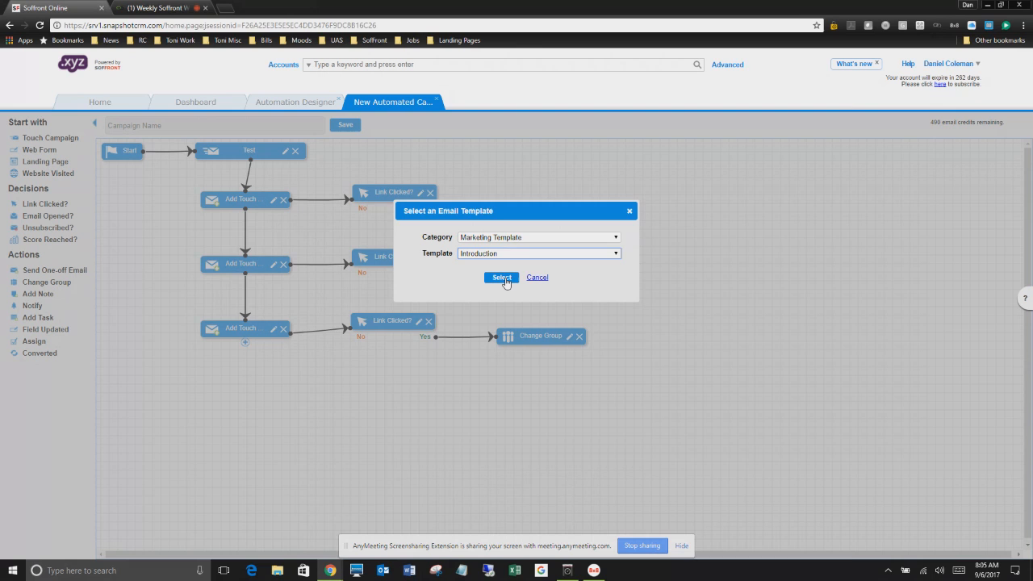
click(502, 278)
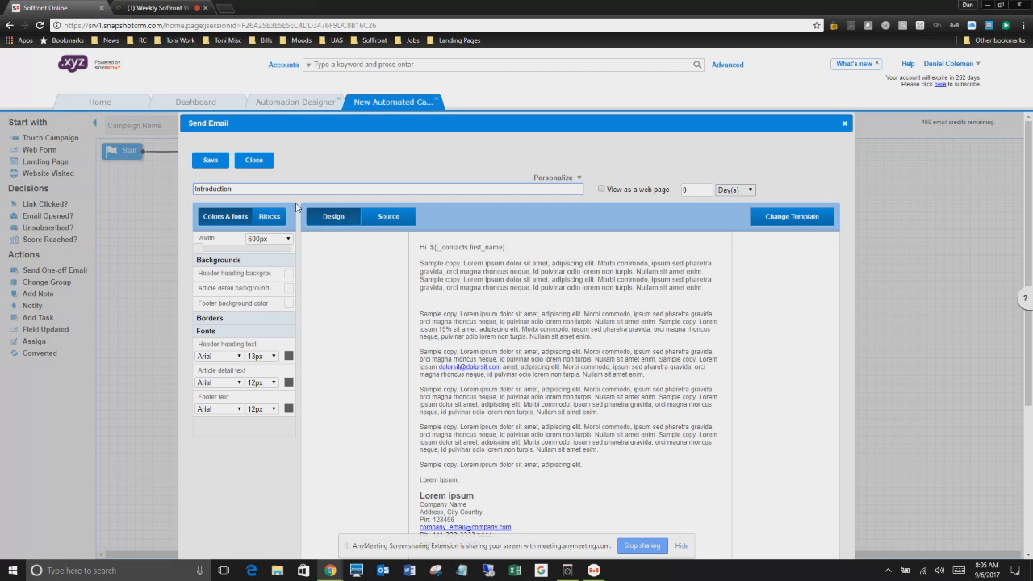
drag(242, 189, 178, 194)
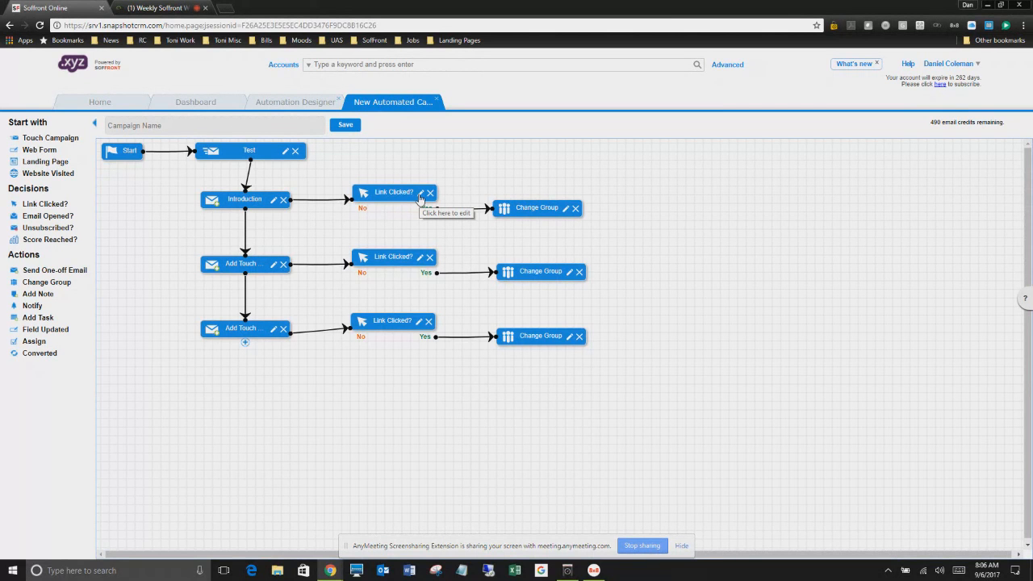
- Examine the options of the first Link Clicked? decision, its Change Group action and the second touch email without changing them
click(419, 199)
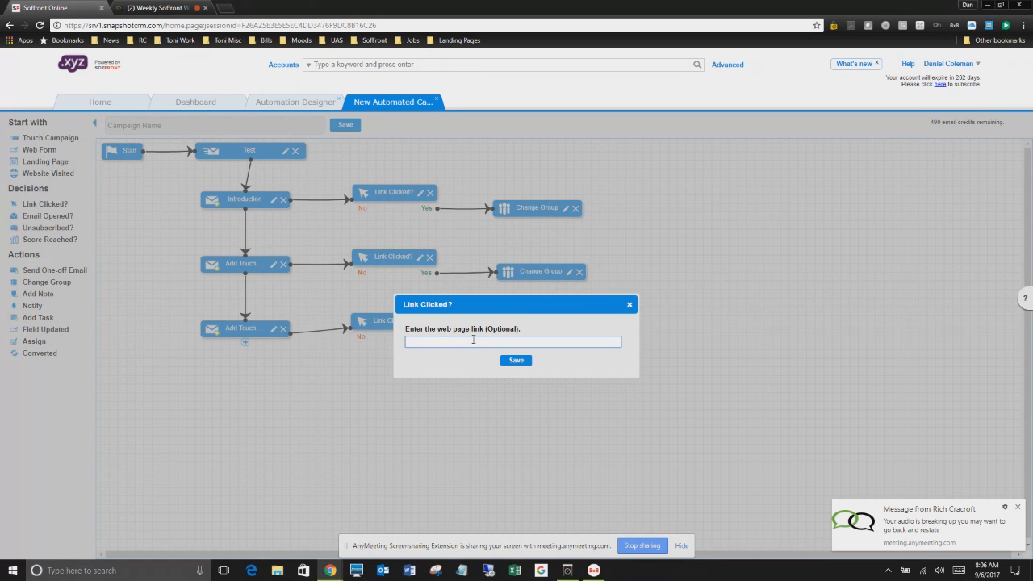
click(629, 306)
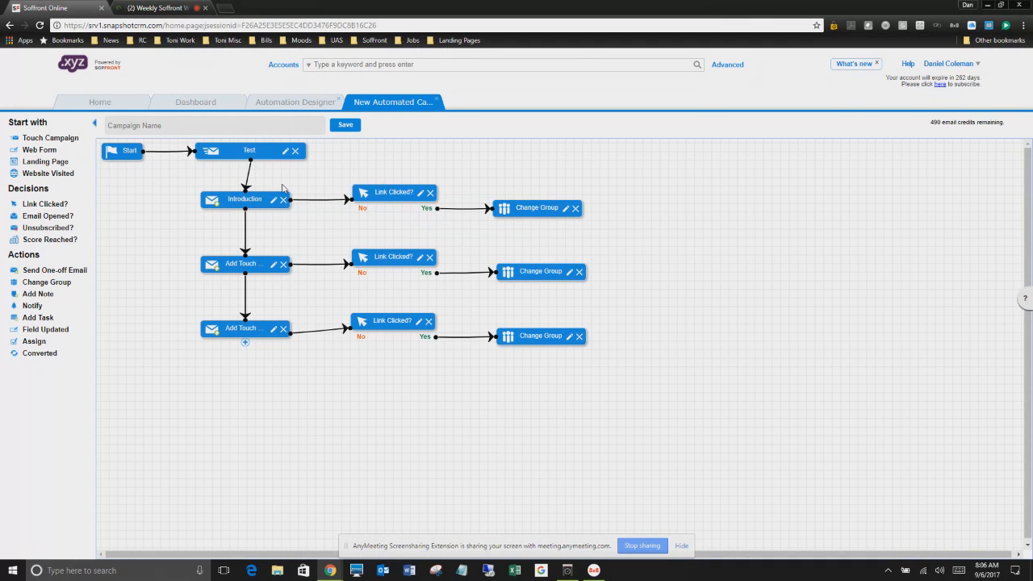
click(565, 212)
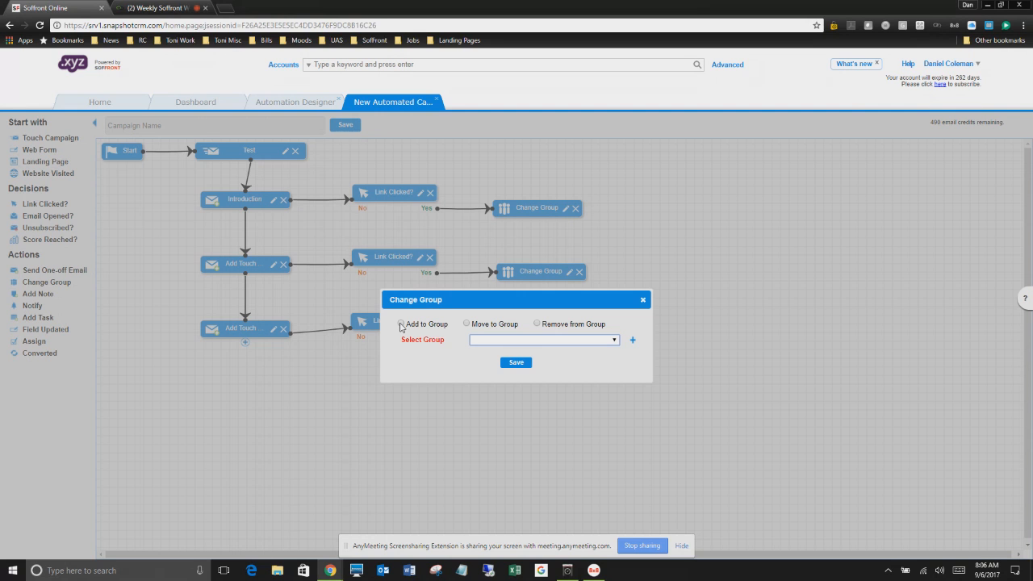
click(642, 299)
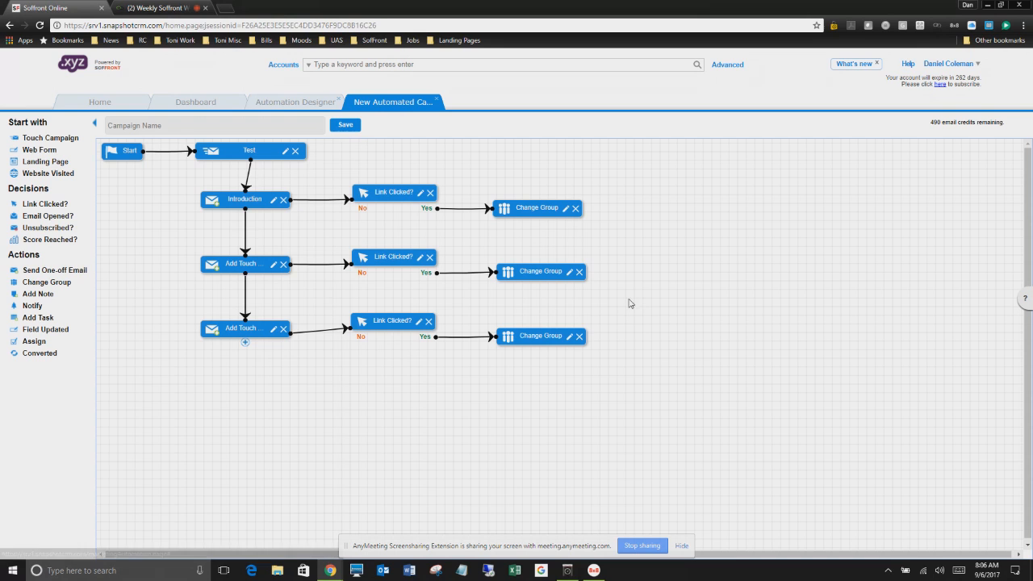
click(274, 265)
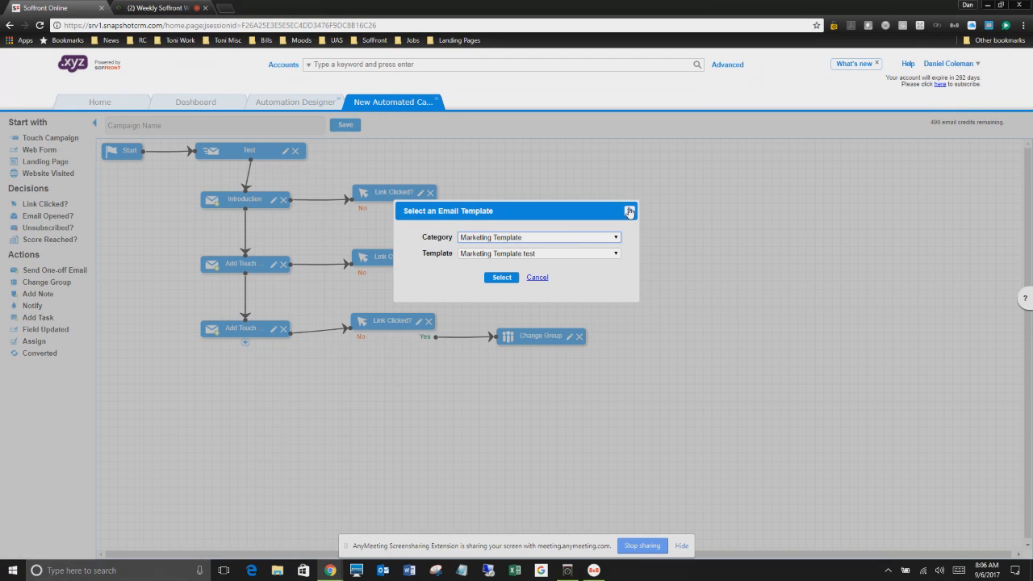
click(628, 212)
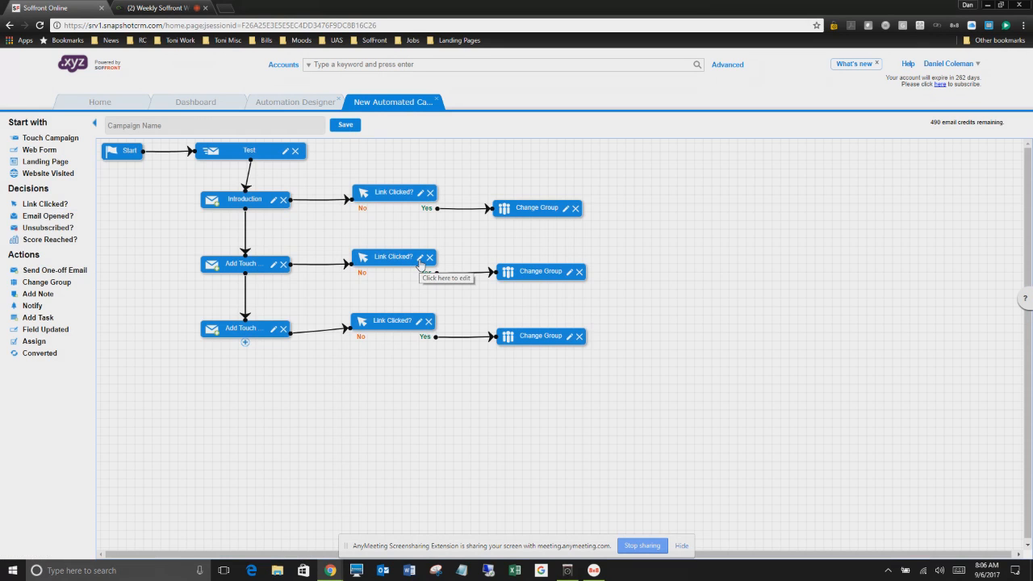
- Name the automated campaign Test and try to save it
mouse_move(565, 272)
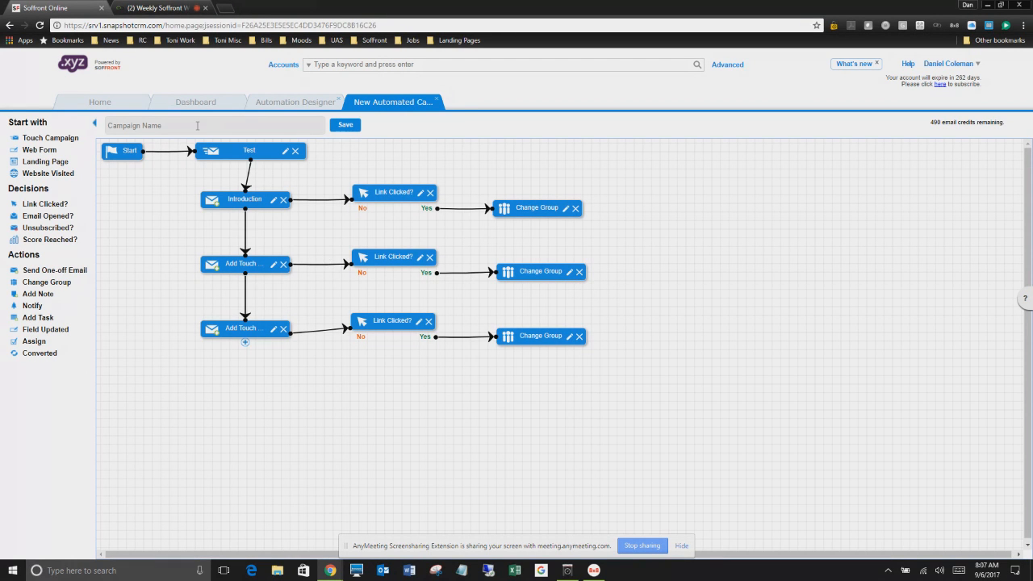
text(Test)
click(352, 128)
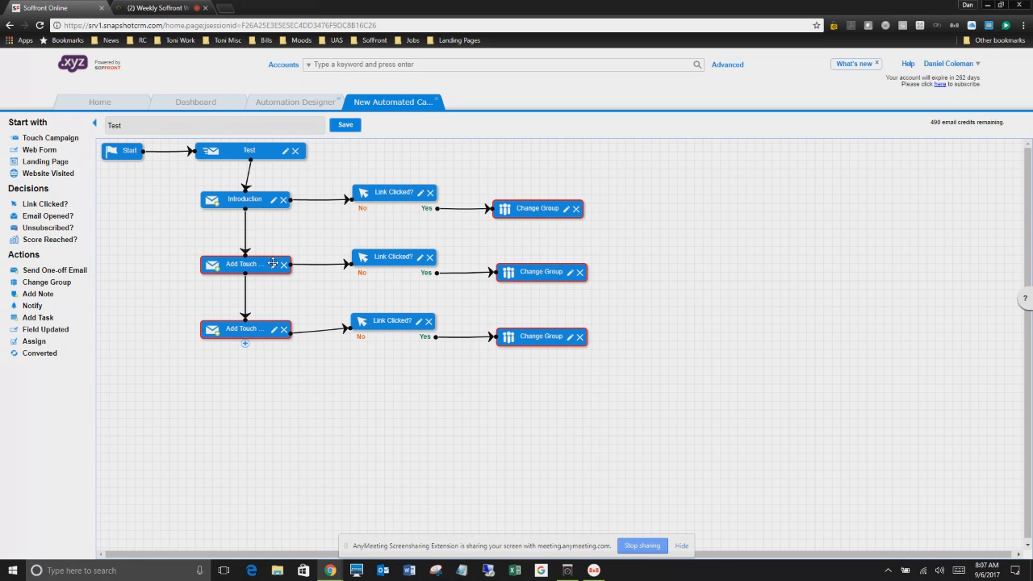
- Set up the second touch email with the Marketing Template test template, sent 5 days after the previous message, and save it
click(273, 264)
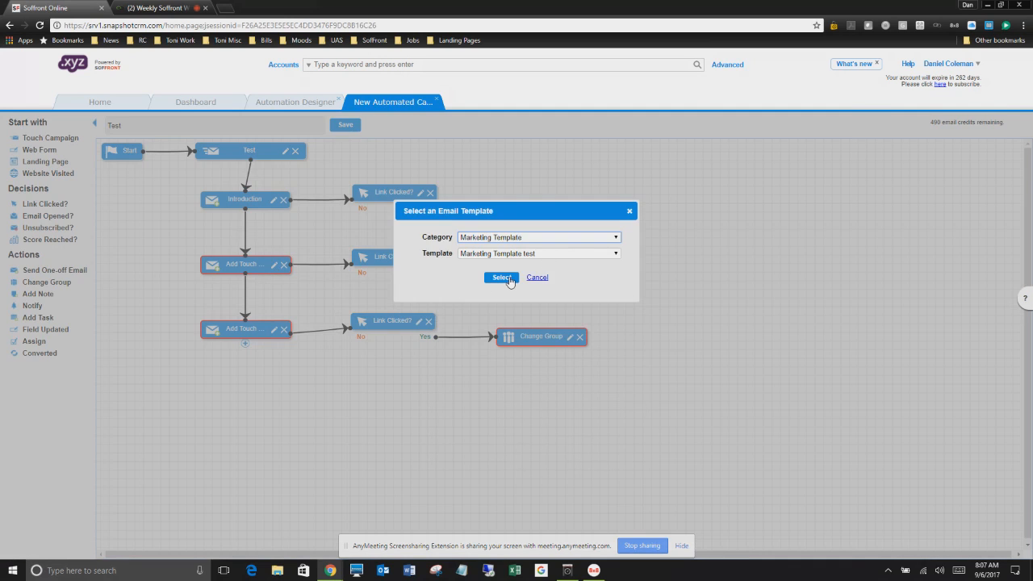
click(507, 279)
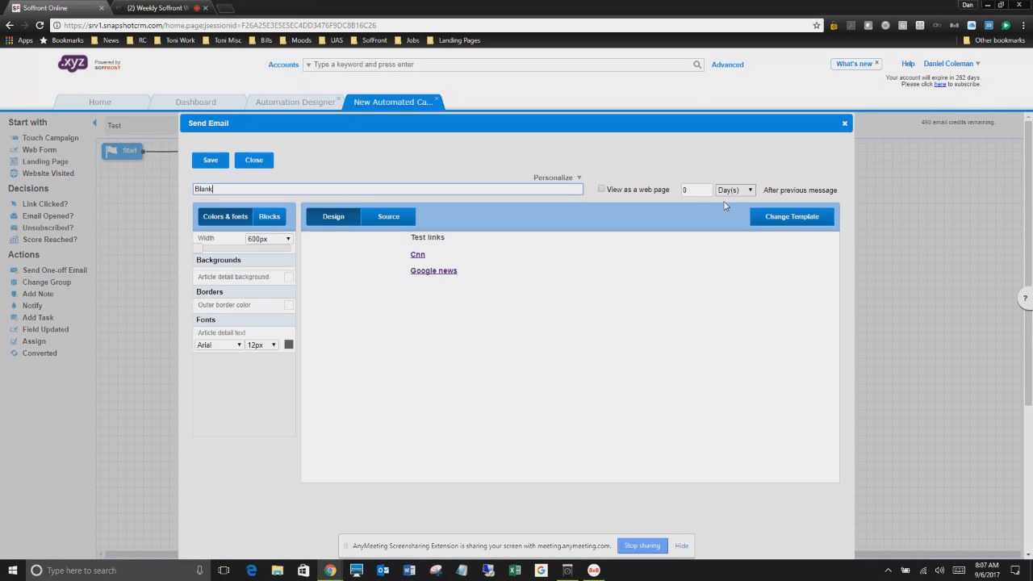
click(693, 189)
key(BackSpace)
text(5)
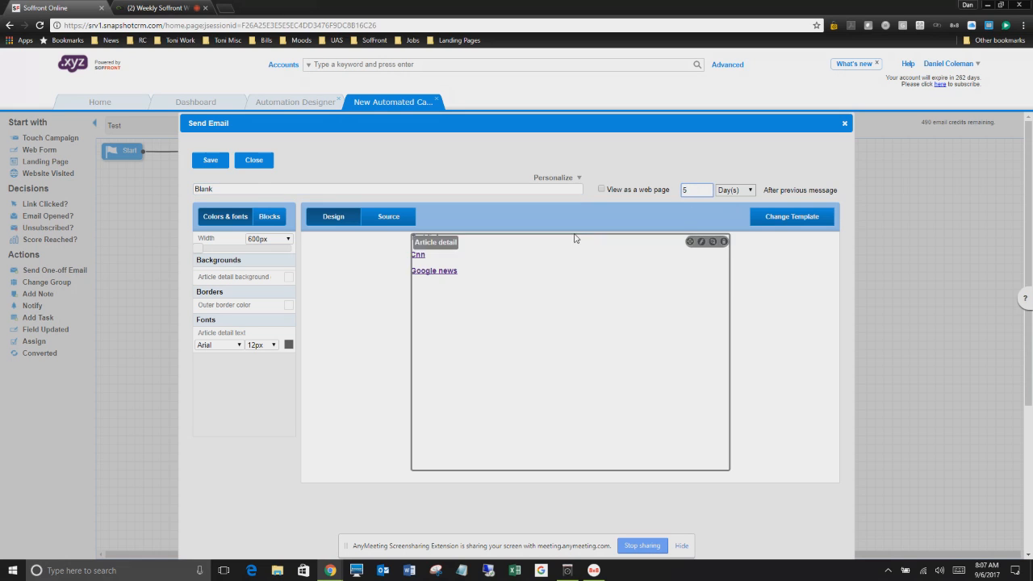
click(216, 165)
click(510, 323)
click(257, 161)
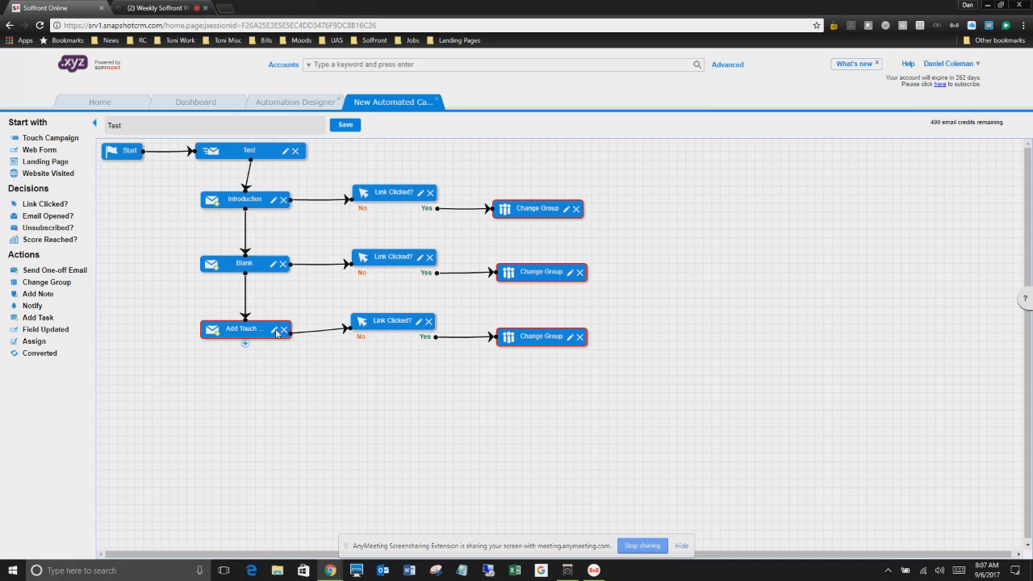
- Set up the third touch email from the preselected template, sent 5 days after the previous message, and save it
click(276, 331)
click(499, 278)
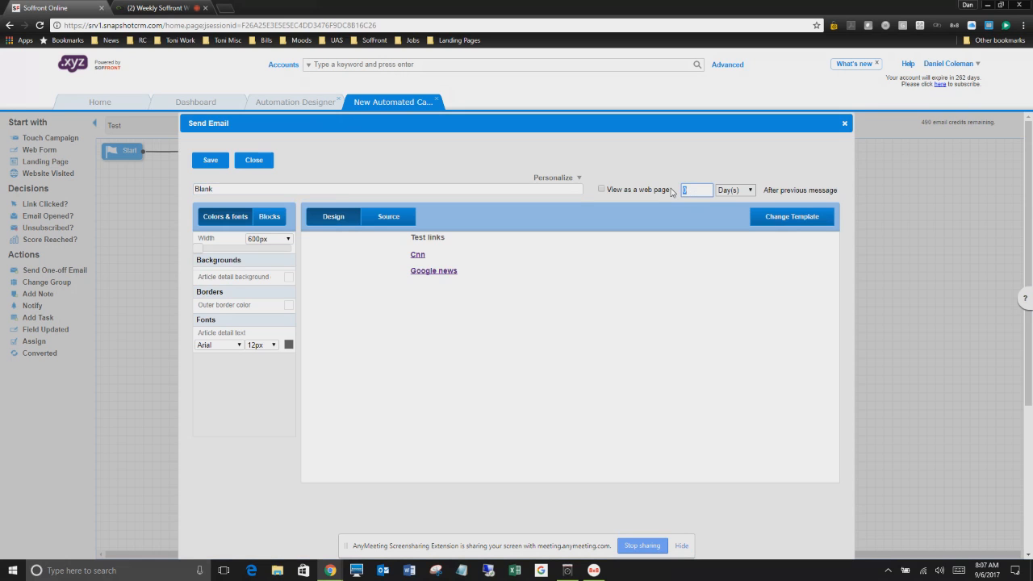
click(206, 164)
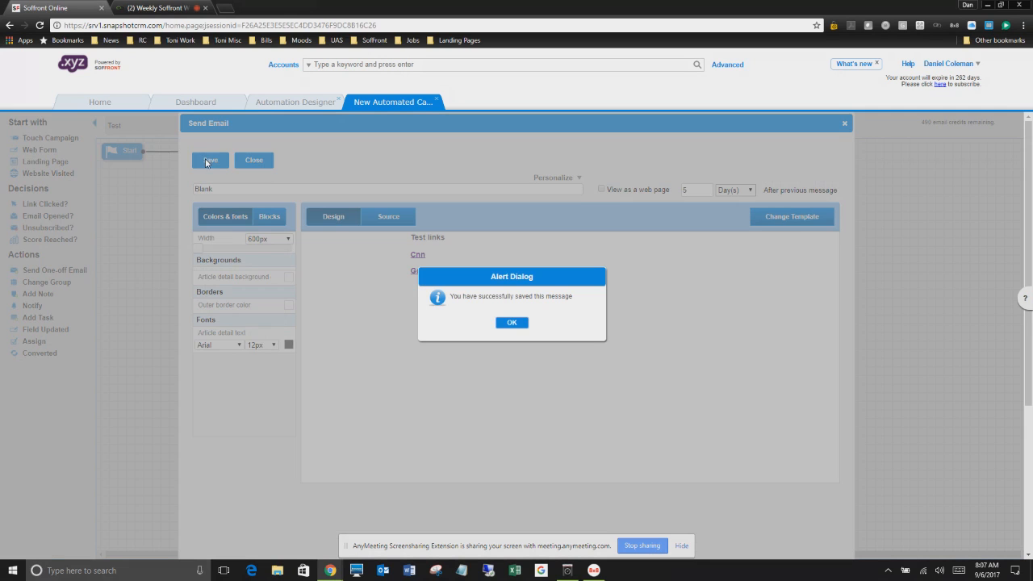
click(514, 321)
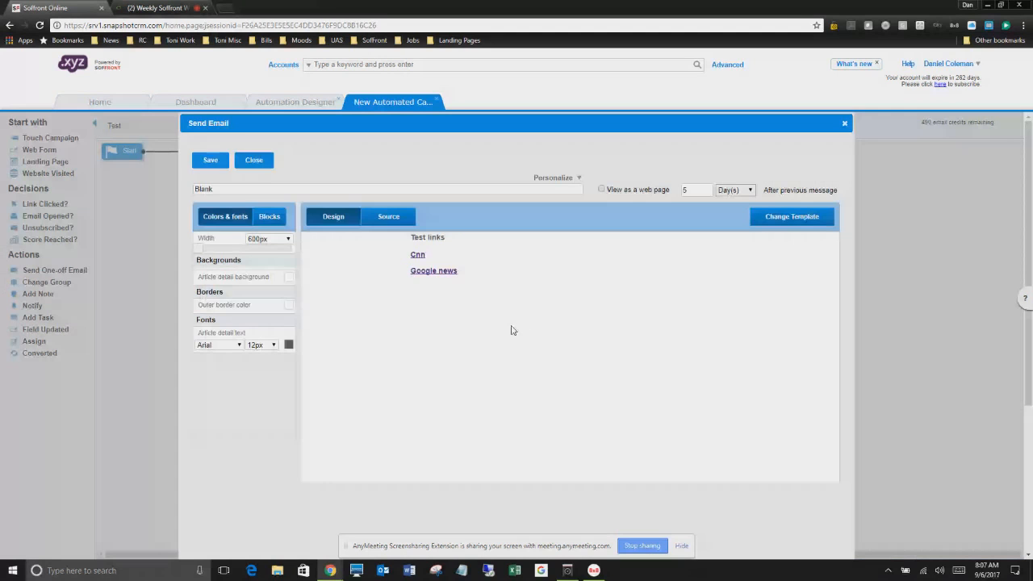
click(255, 161)
- Configure the third touch email's Change Group action to add contacts to the Test group
click(565, 343)
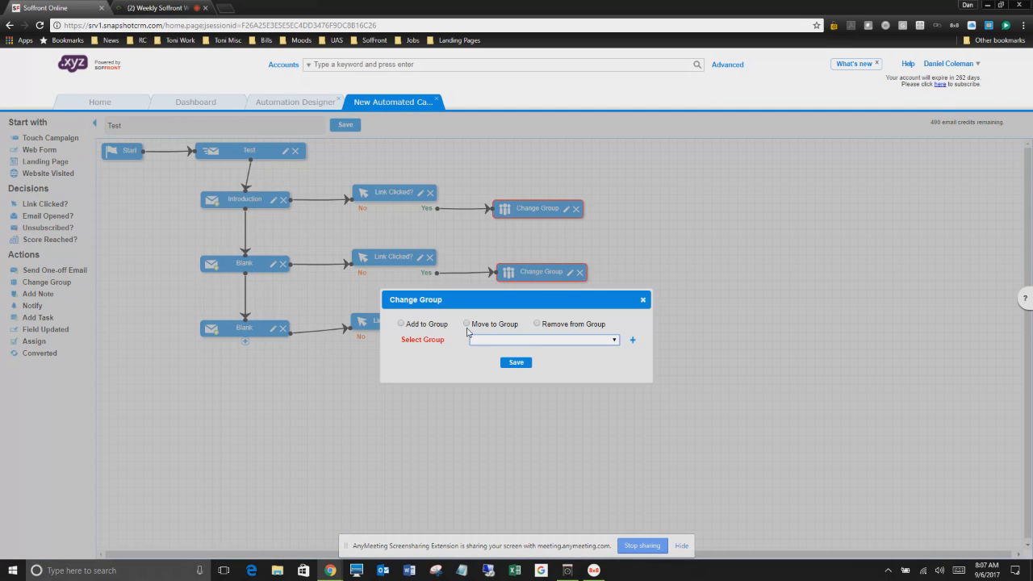
click(401, 324)
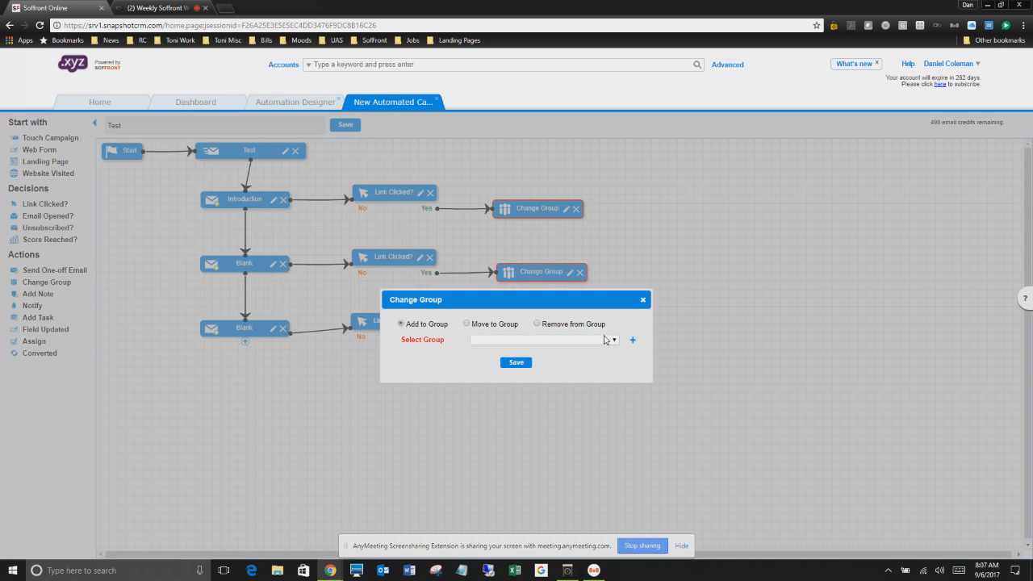
click(613, 340)
click(524, 422)
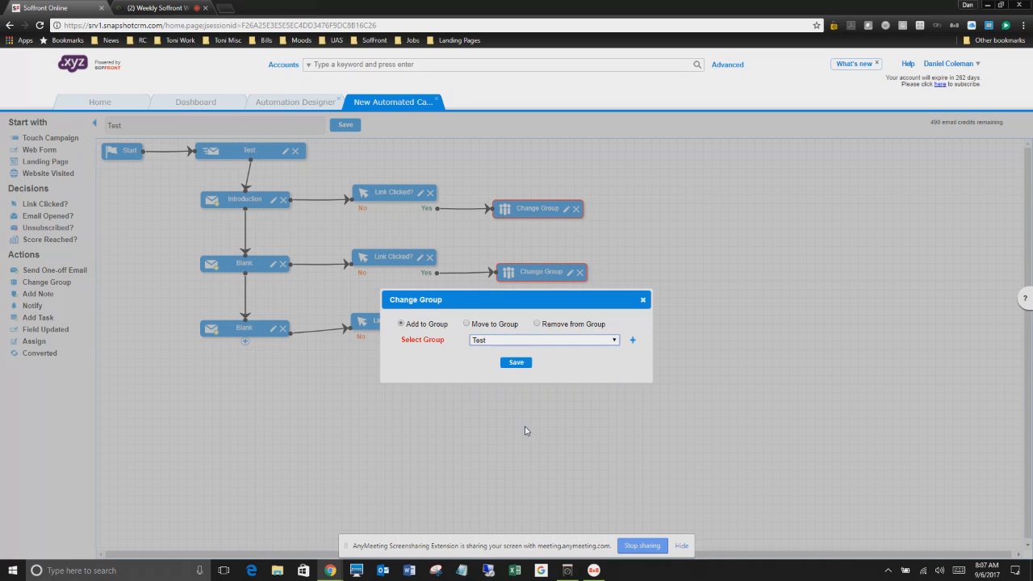
click(516, 362)
- Configure the second touch email's Change Group action to add contacts to the Test group
click(568, 274)
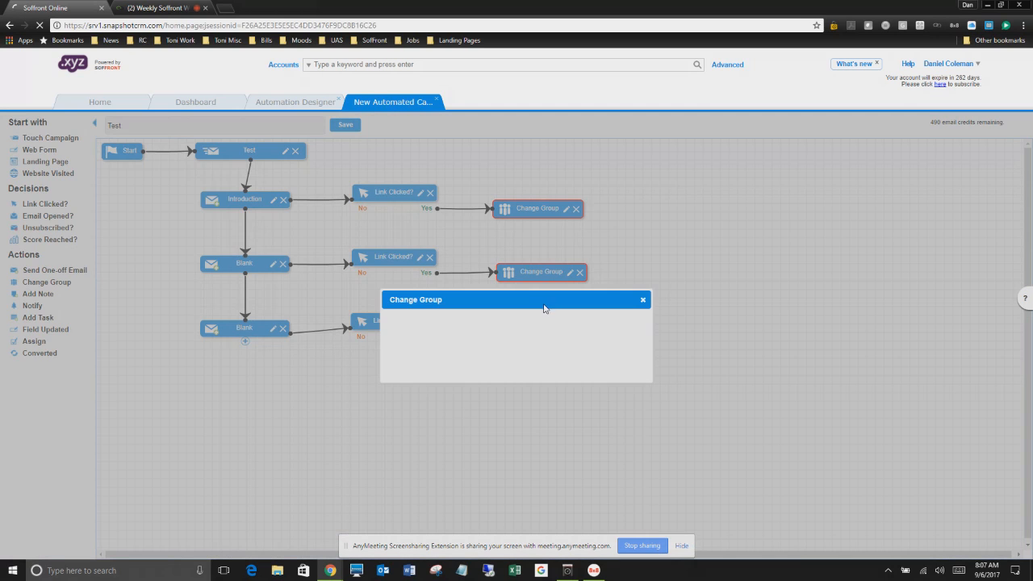
click(399, 323)
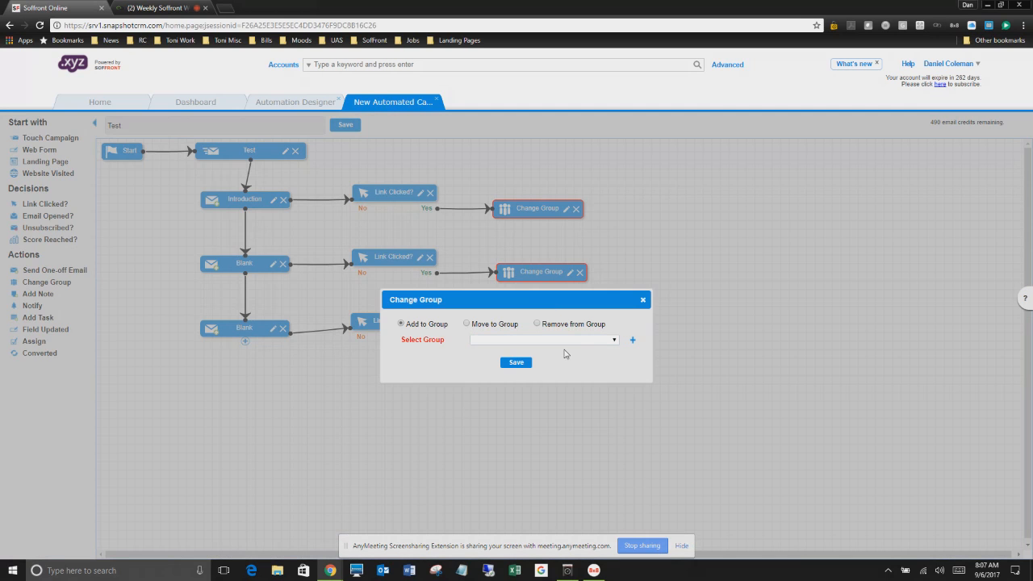
click(579, 342)
click(520, 423)
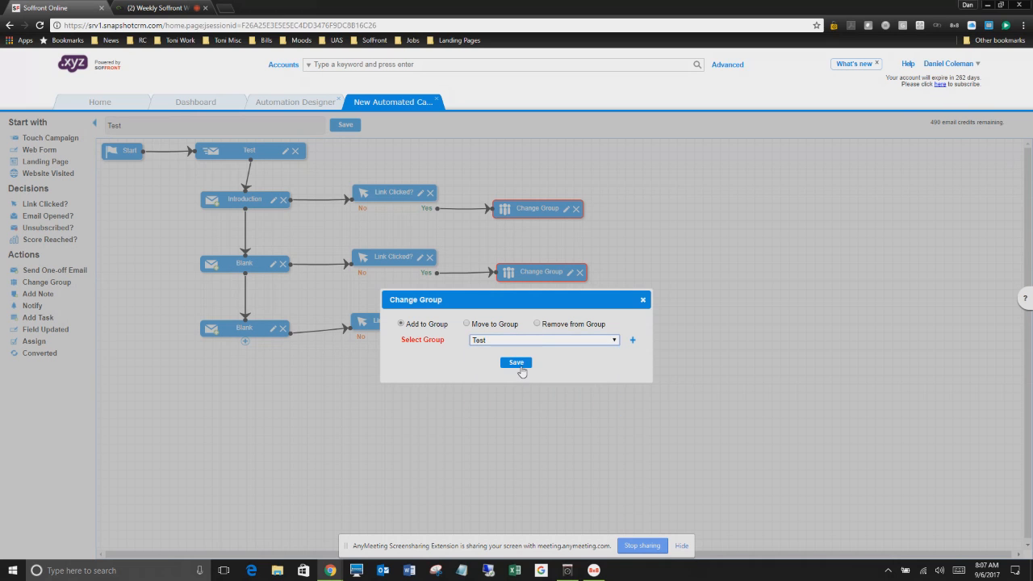
click(516, 363)
- Configure the Introduction email's Change Group action to add contacts to the Test group
click(567, 212)
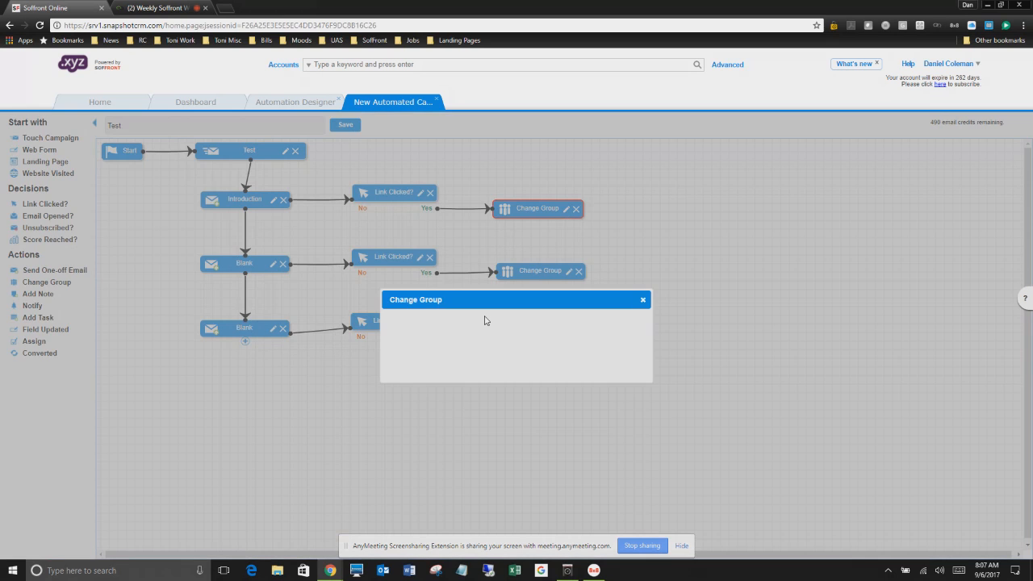
click(407, 324)
click(554, 341)
click(514, 426)
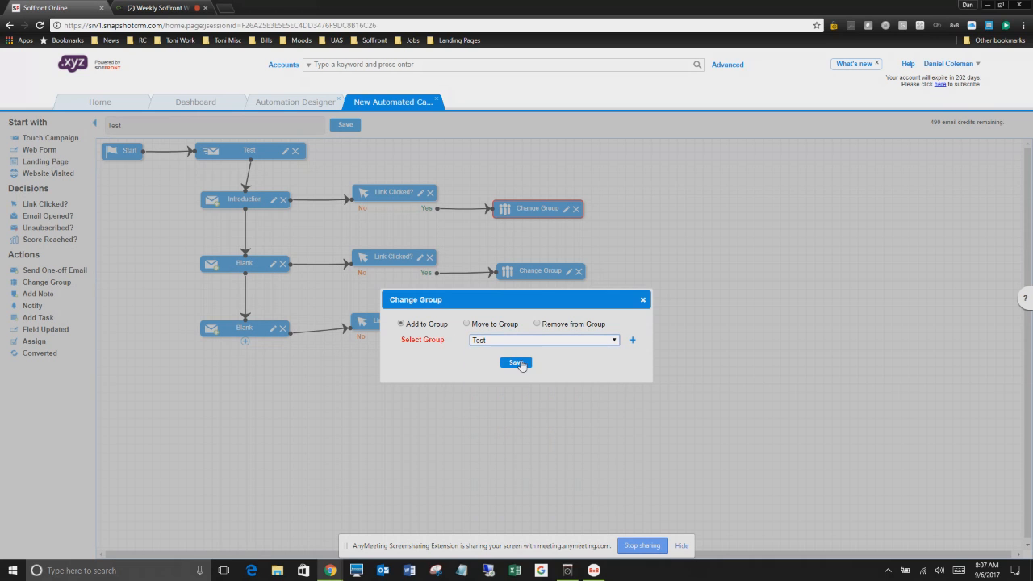
click(516, 362)
- Save the completed Test campaign and close it
click(340, 132)
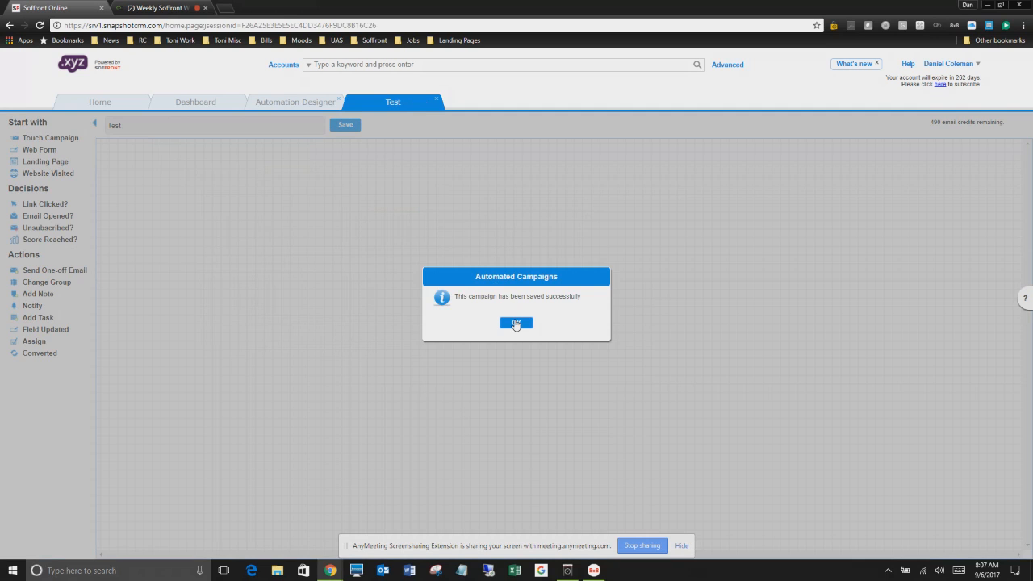
click(516, 323)
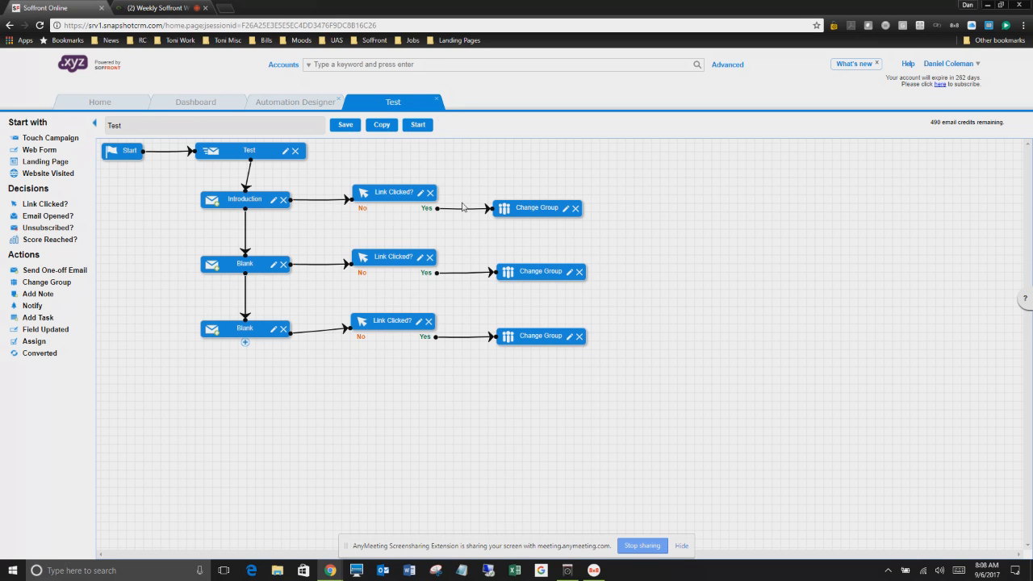
click(436, 102)
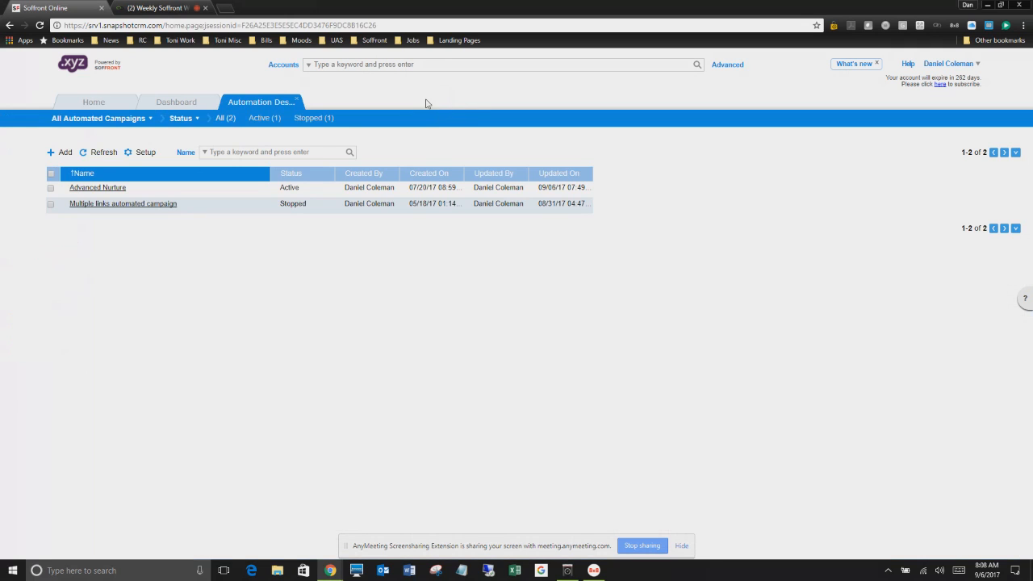
- Create a new automated campaign from the Capture leads using a web form and nurture template
click(60, 152)
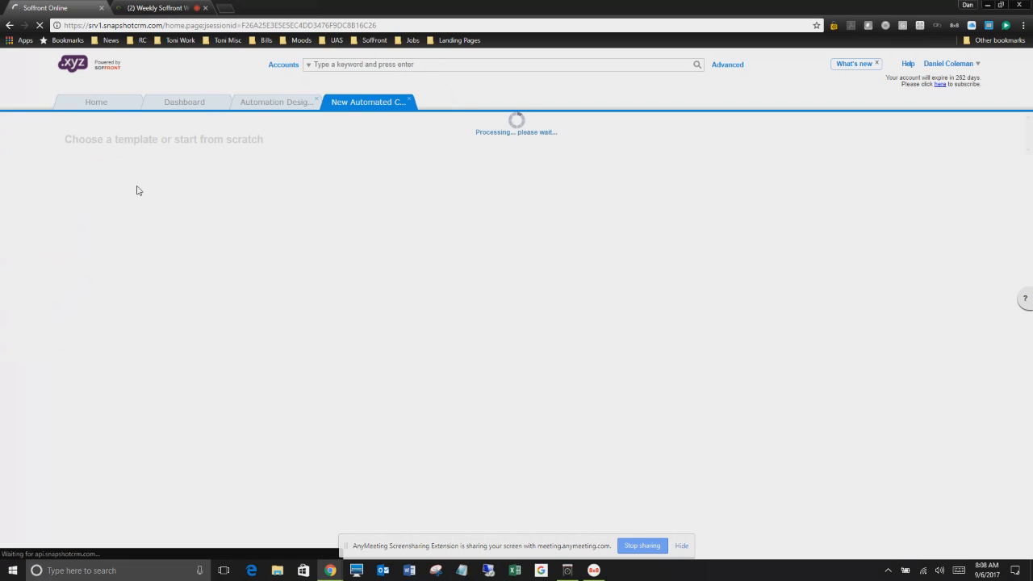
mouse_move(770, 229)
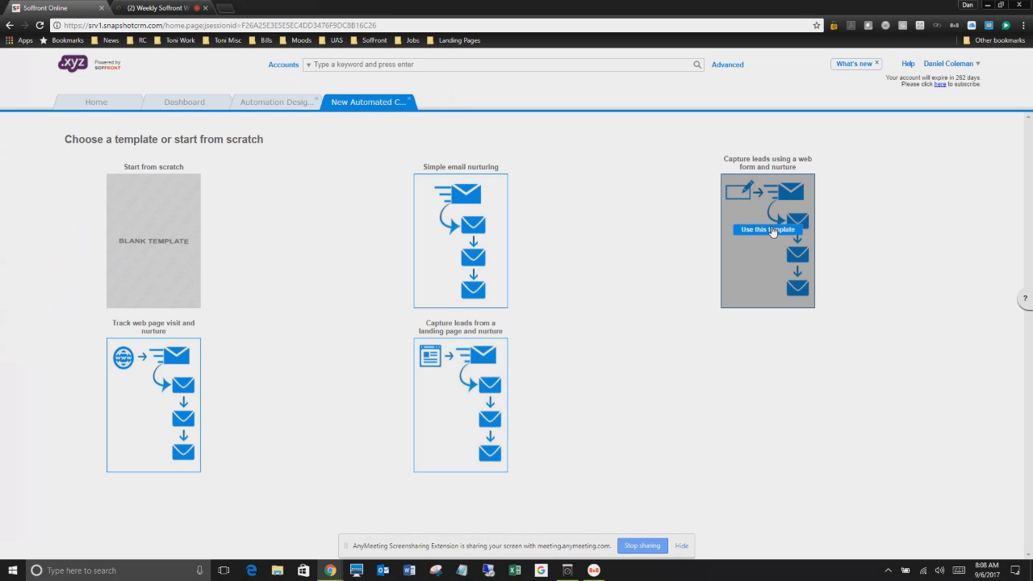
click(768, 229)
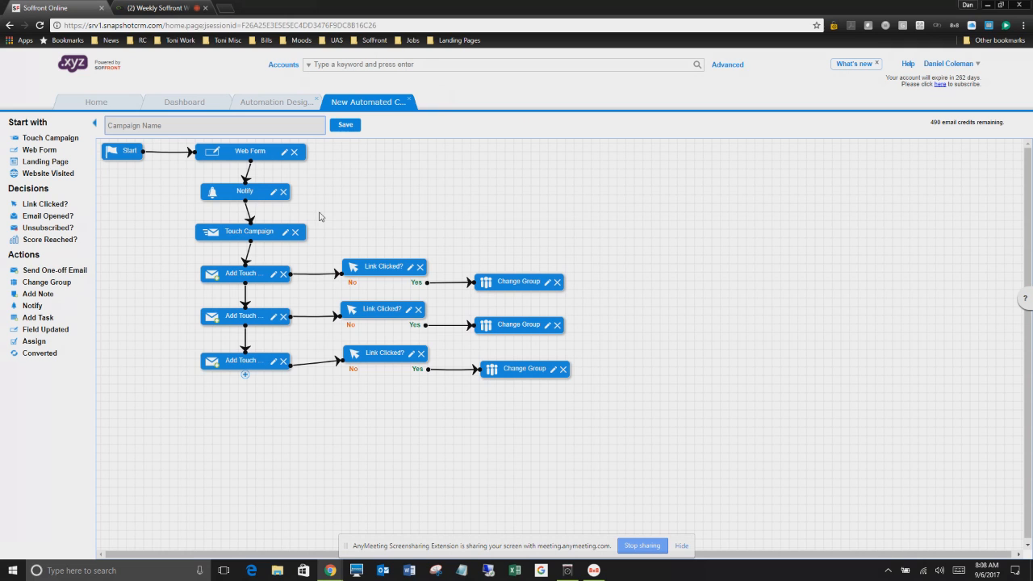
- Set the campaign's Web Form trigger to the Opt-in form
click(284, 154)
click(538, 316)
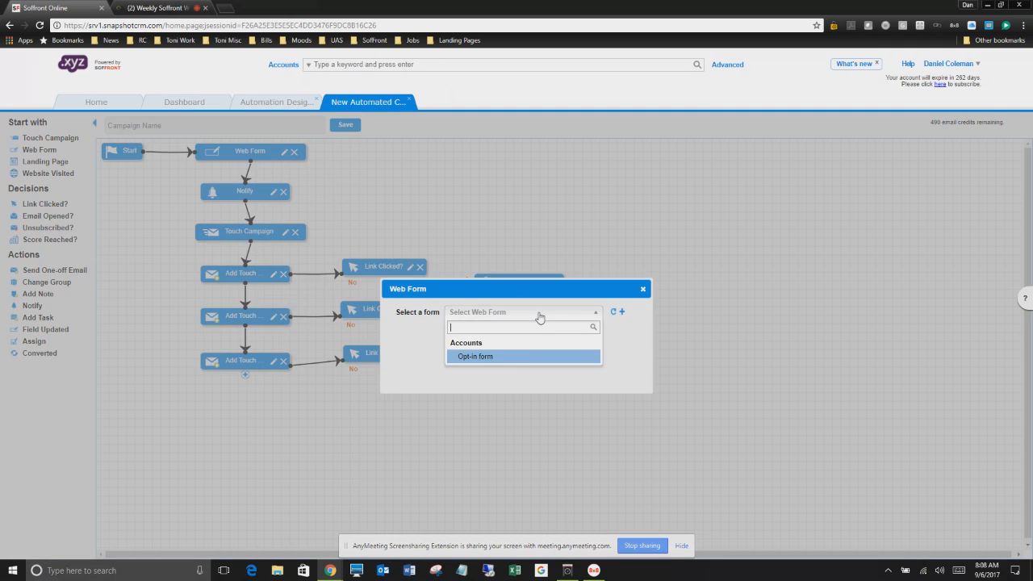
click(509, 359)
click(516, 340)
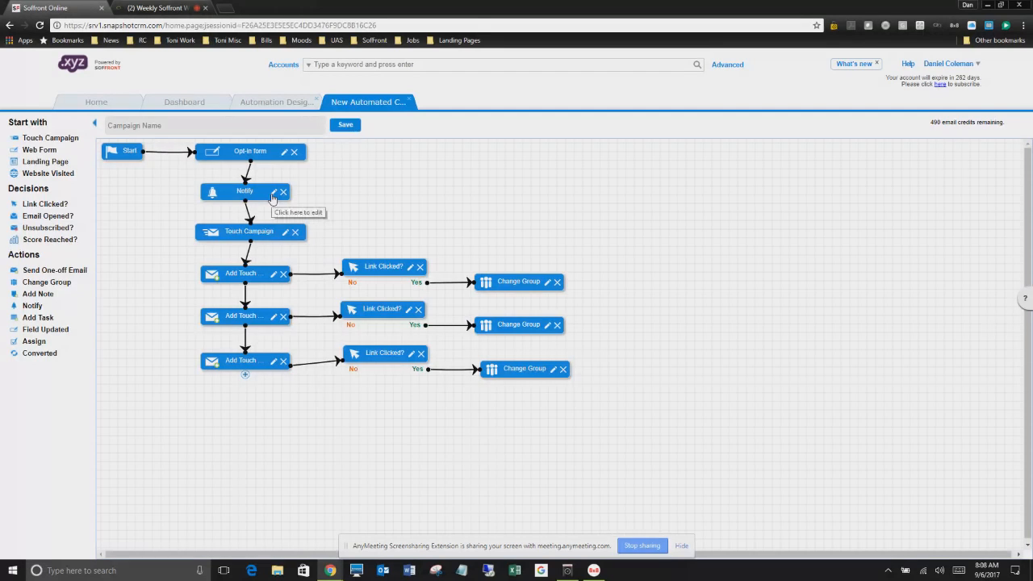
- Configure the Notify action to alert the first listed user and save it
click(274, 193)
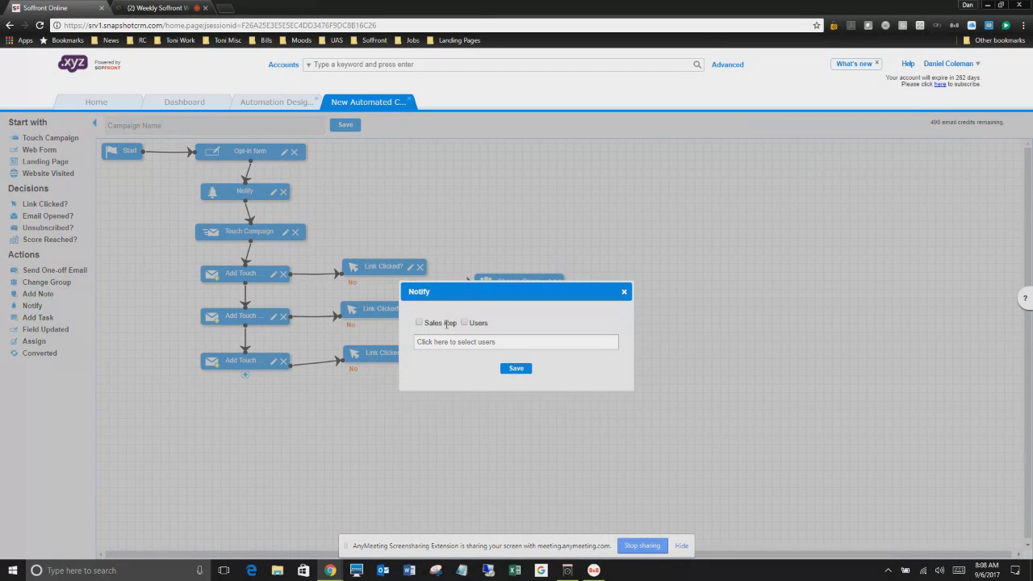
click(482, 344)
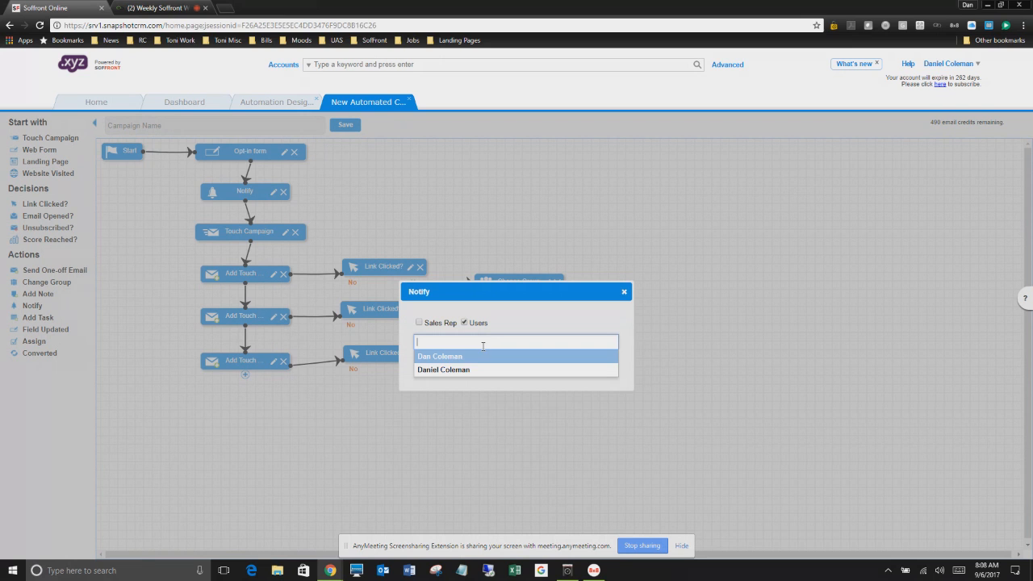
click(470, 359)
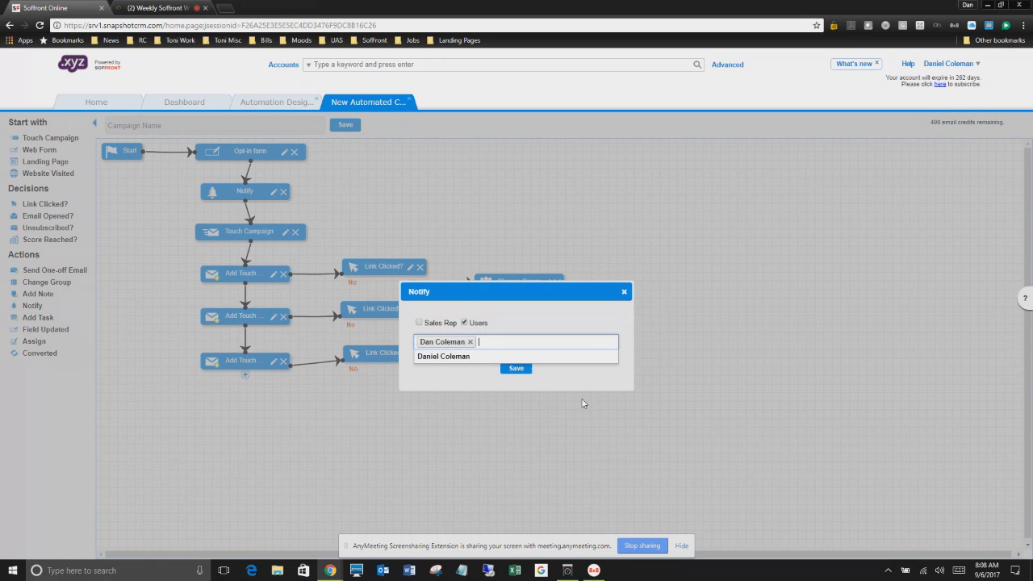
click(519, 370)
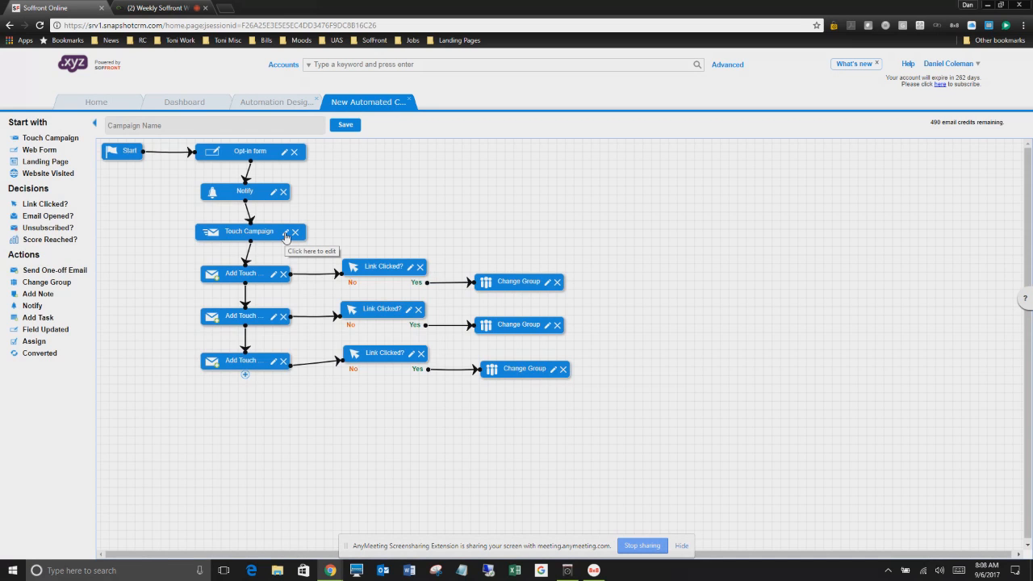
- Examine the Touch Campaign settings without changing them, and close the web form campaign without saving
click(284, 233)
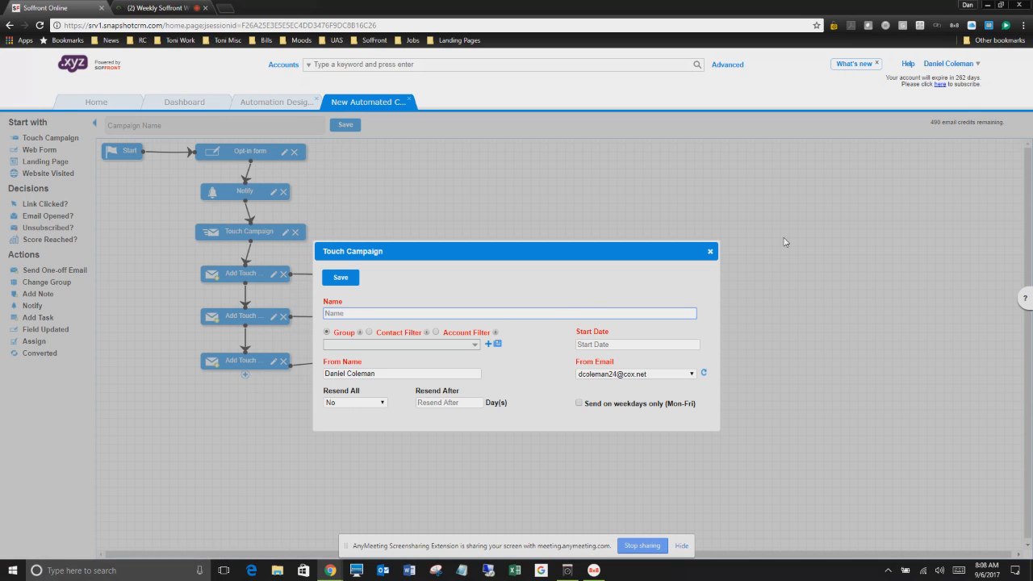
click(710, 251)
mouse_move(398, 267)
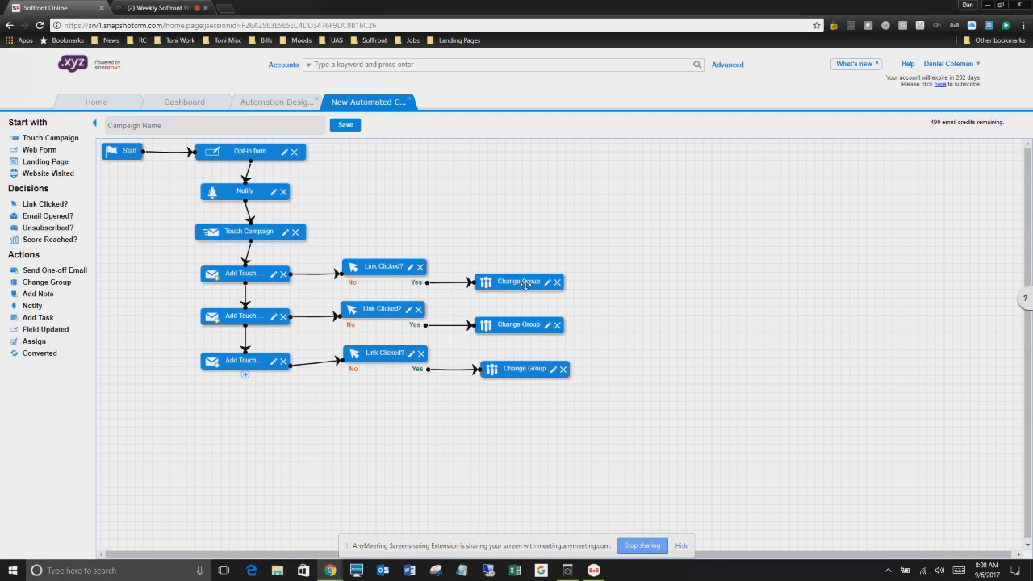
click(410, 101)
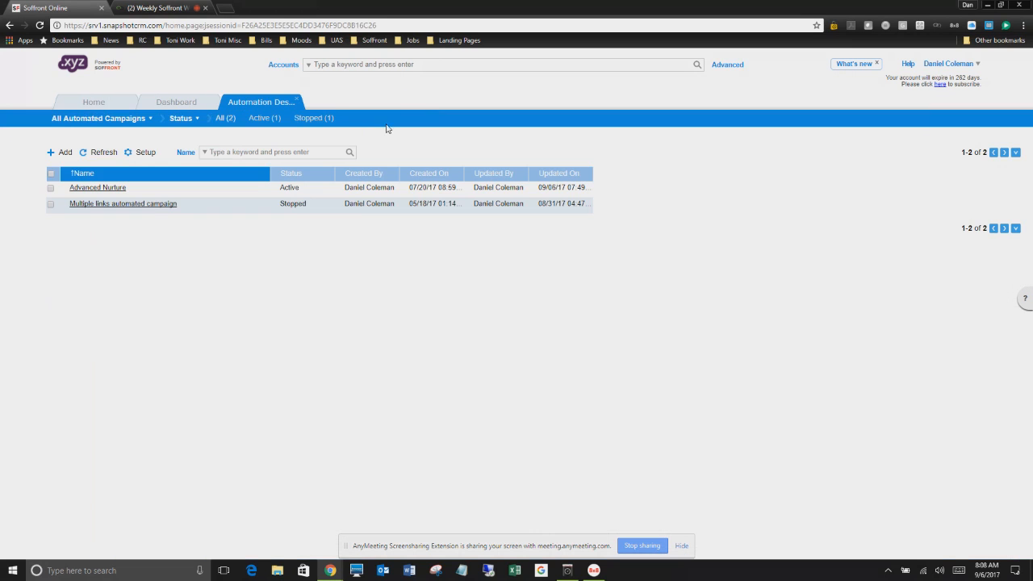
- Create a new automated campaign from the Track web page visit and nurture template
click(65, 153)
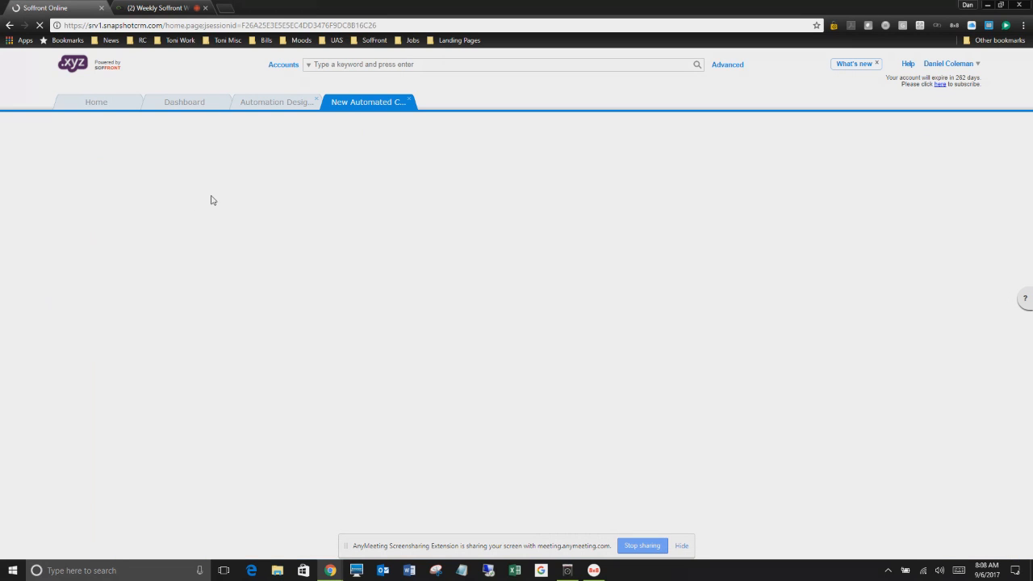
mouse_move(775, 188)
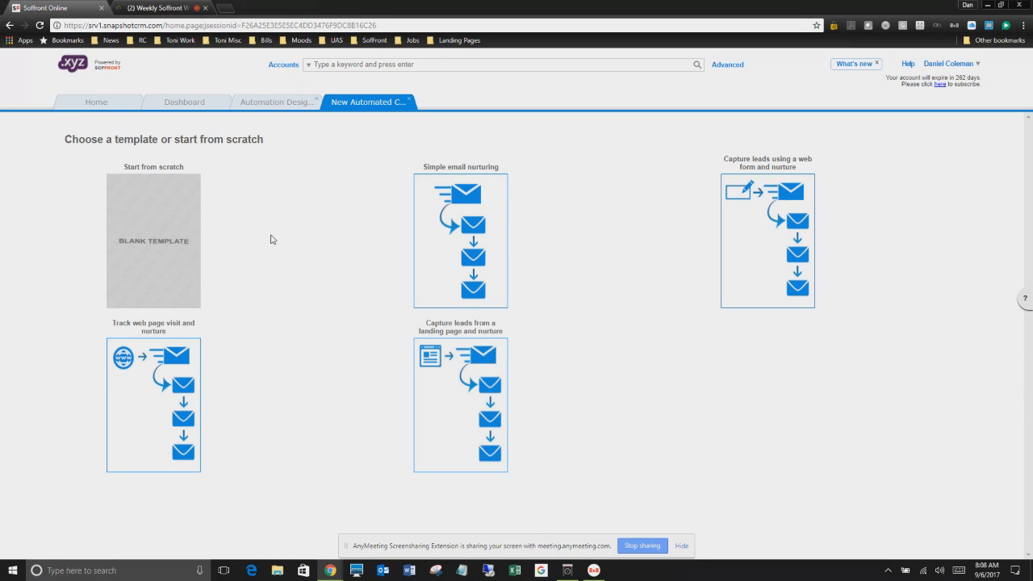
mouse_move(168, 400)
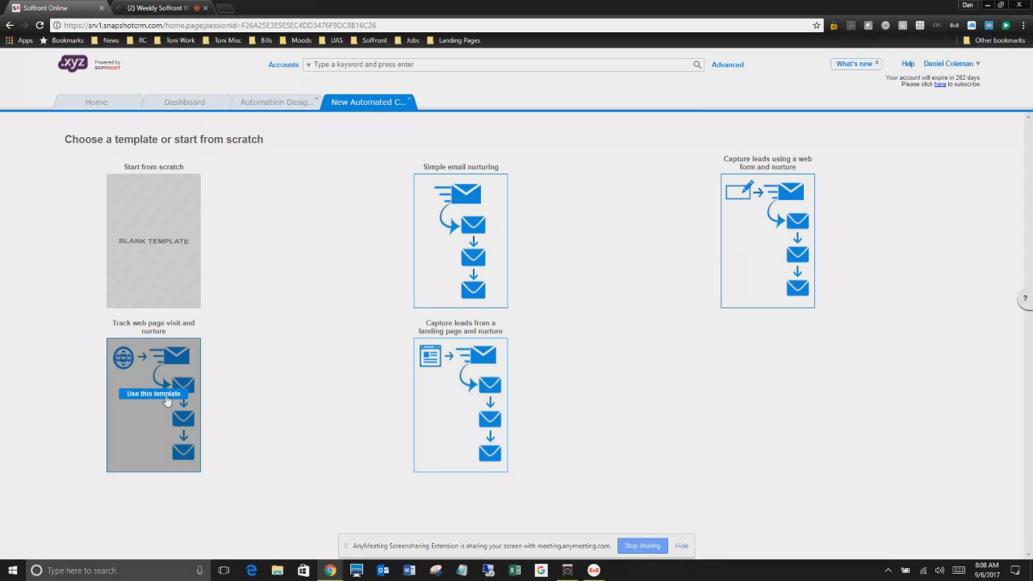
click(168, 399)
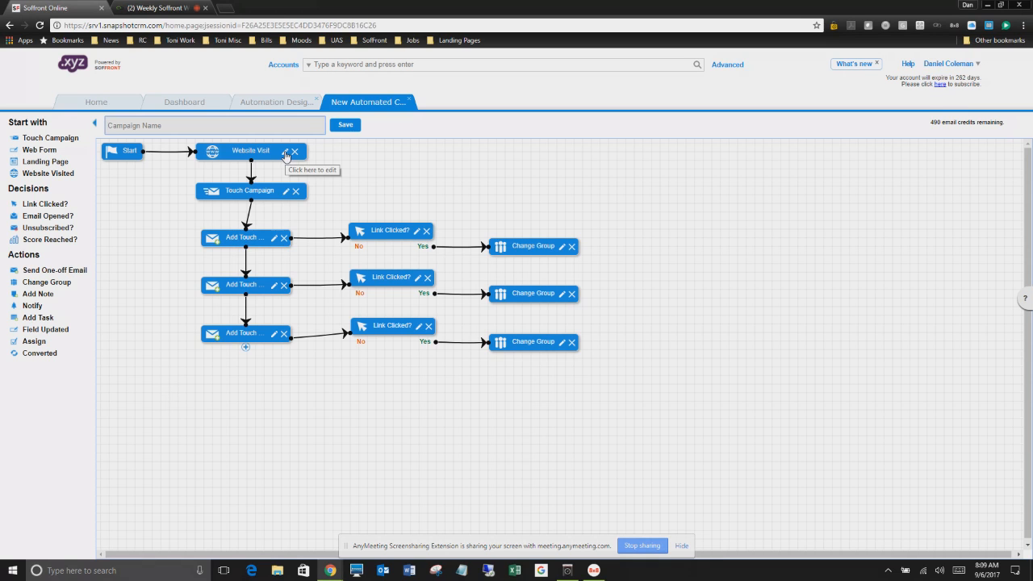
- Examine the Website Visit trigger's web page link setting, and close the web page visit campaign without saving
click(285, 154)
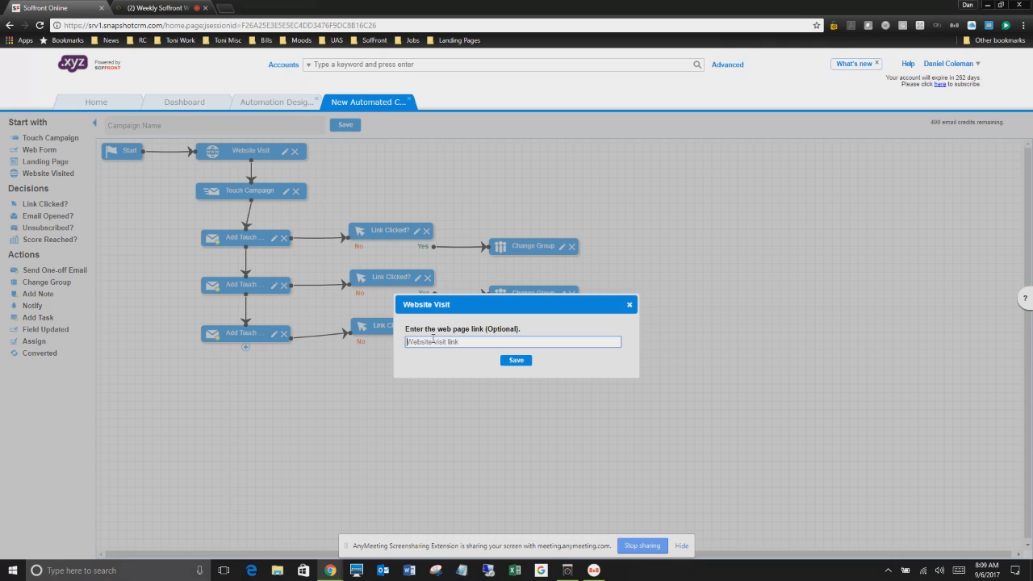
click(629, 306)
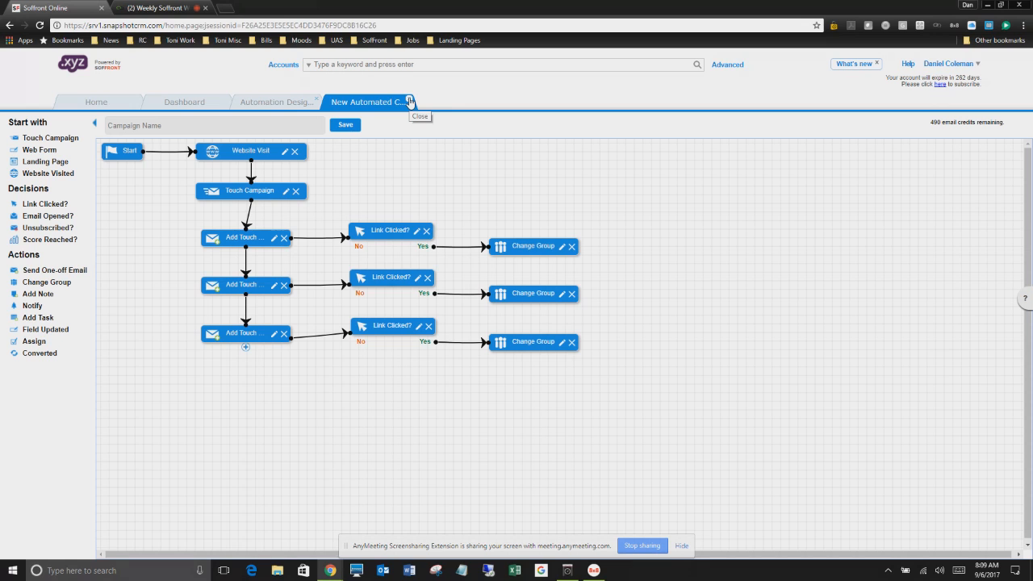
click(253, 127)
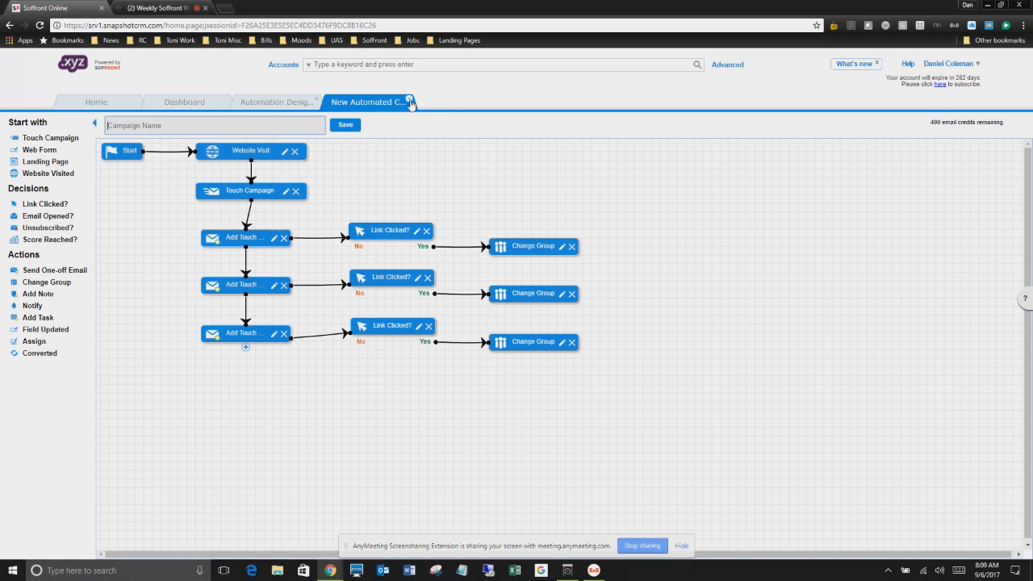
click(410, 100)
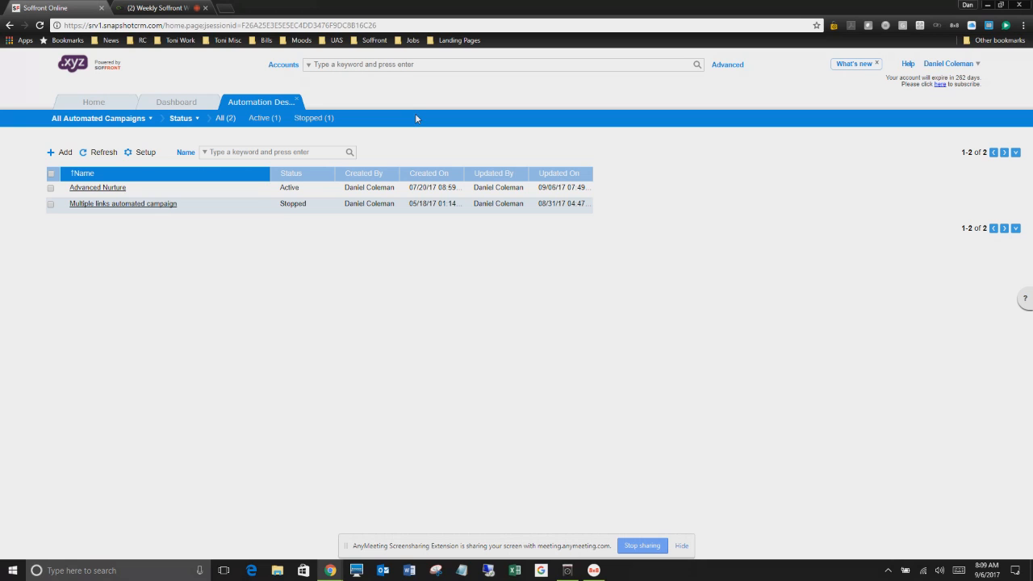
- Create a new automated campaign from the Capture leads from a landing page and nurture template
click(67, 152)
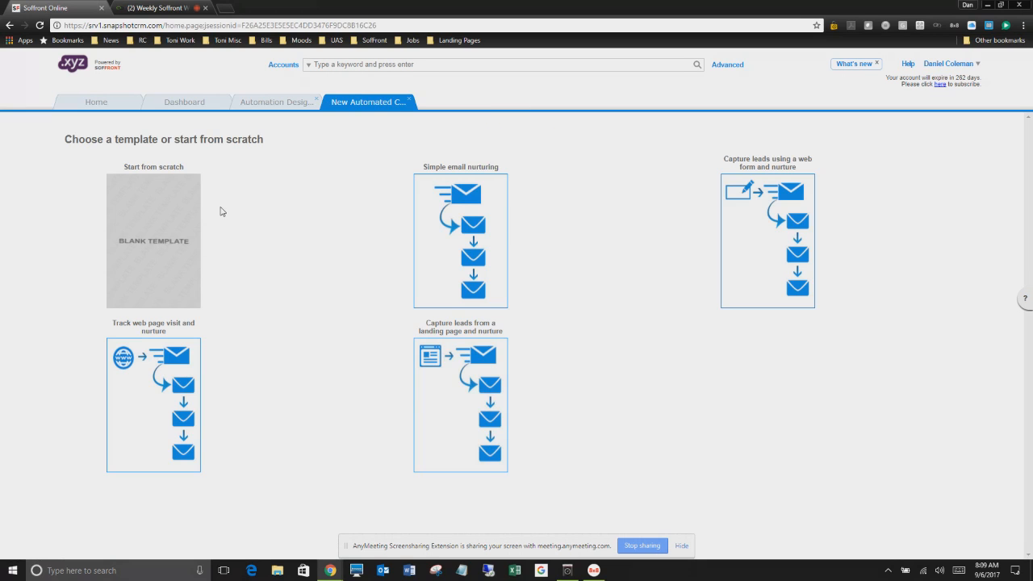
mouse_move(471, 396)
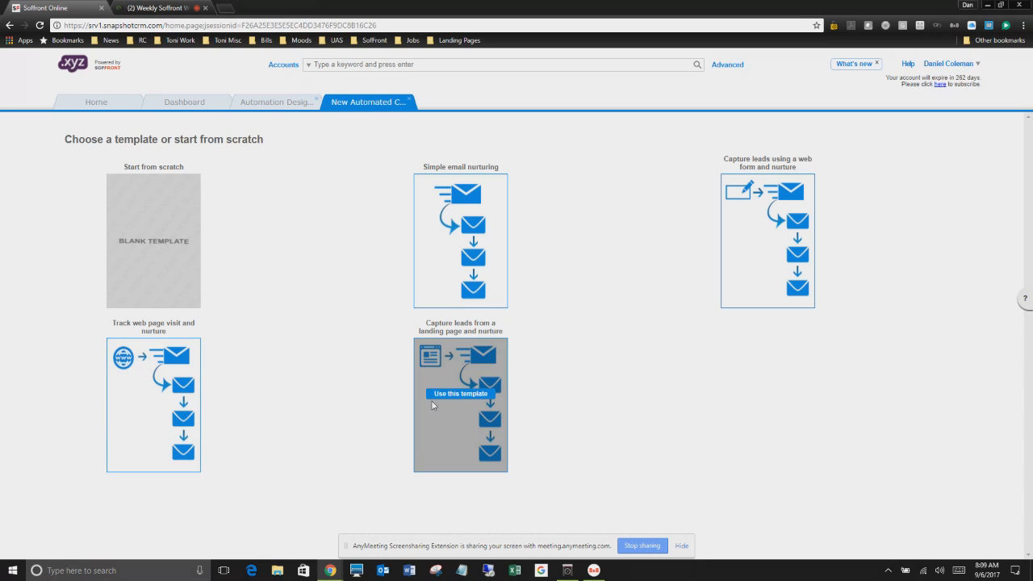
click(471, 396)
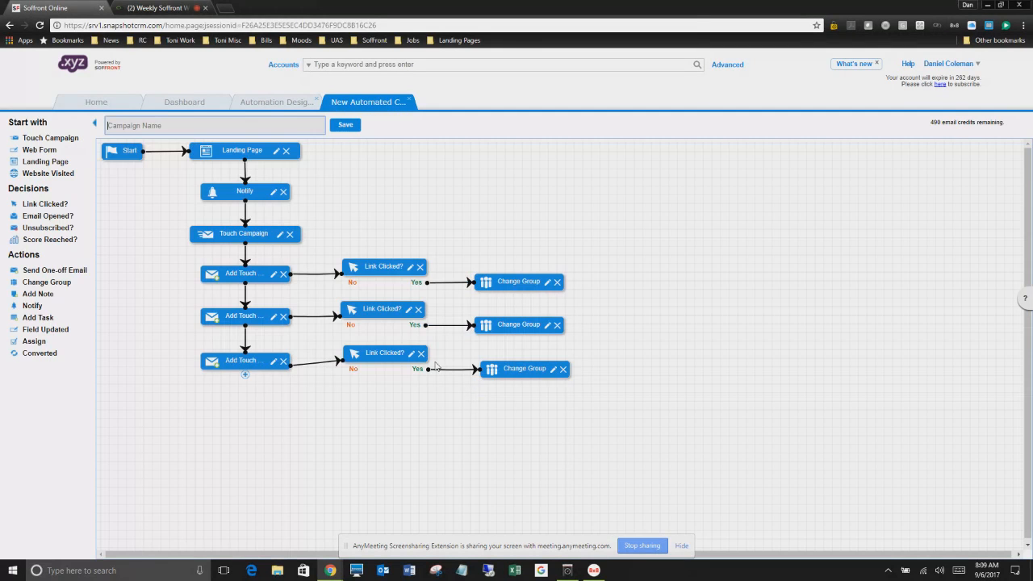
- Set the campaign's Landing Page trigger to the Wedding page
click(274, 152)
click(484, 312)
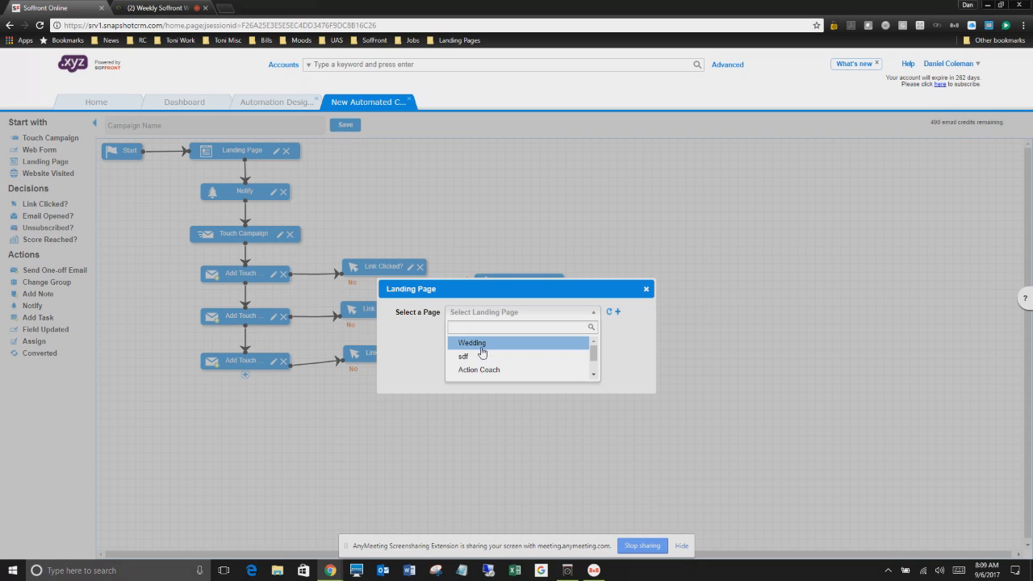
click(483, 345)
click(513, 338)
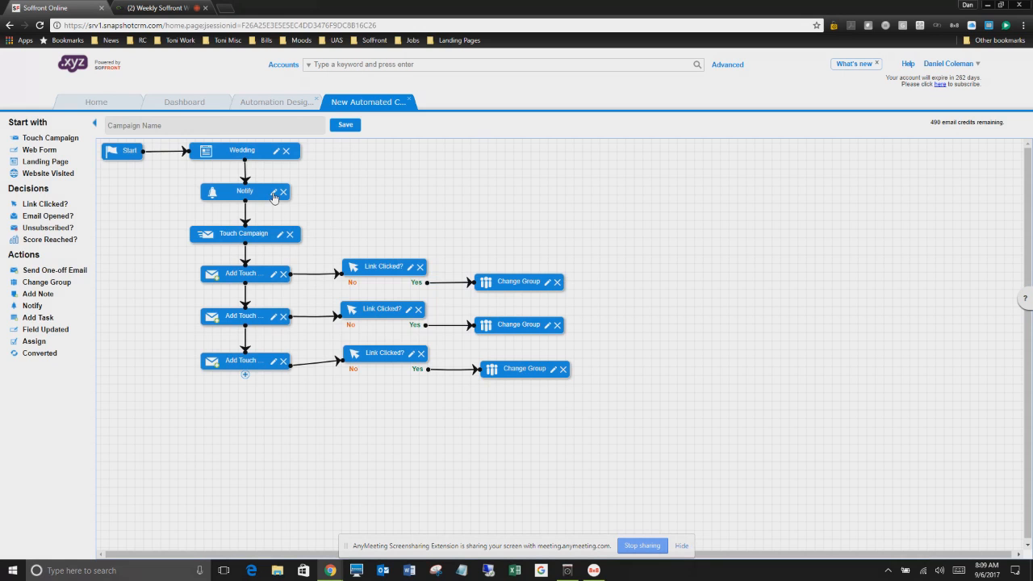
- Examine the Notify and Touch Campaign settings without changing them, and close the landing page campaign without saving
click(273, 192)
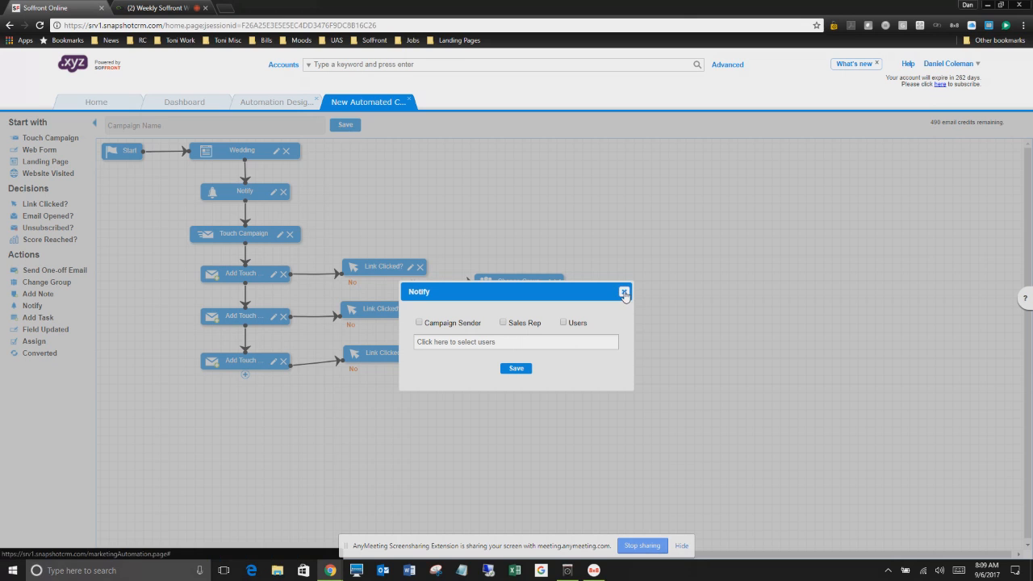
click(623, 292)
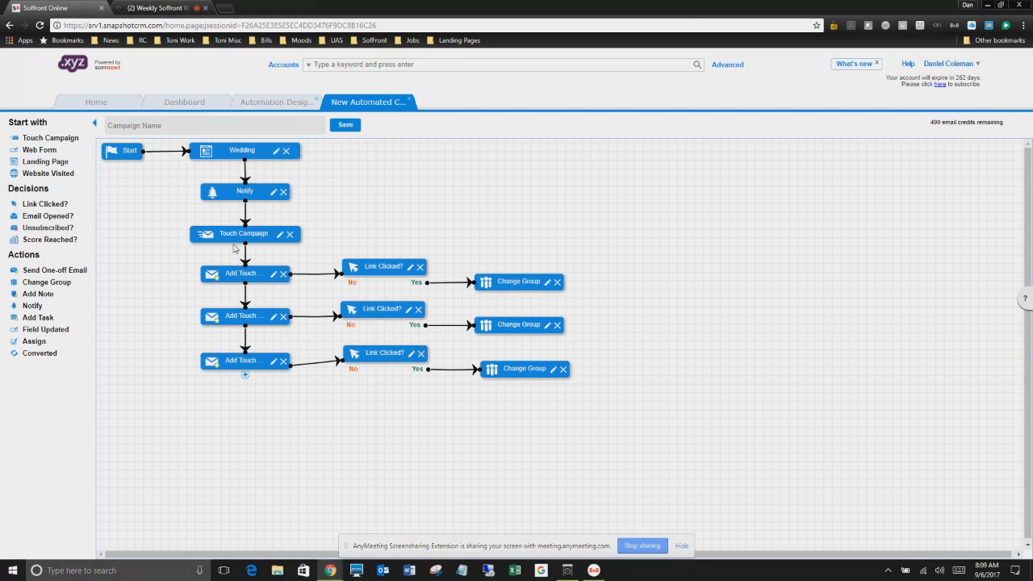
click(280, 236)
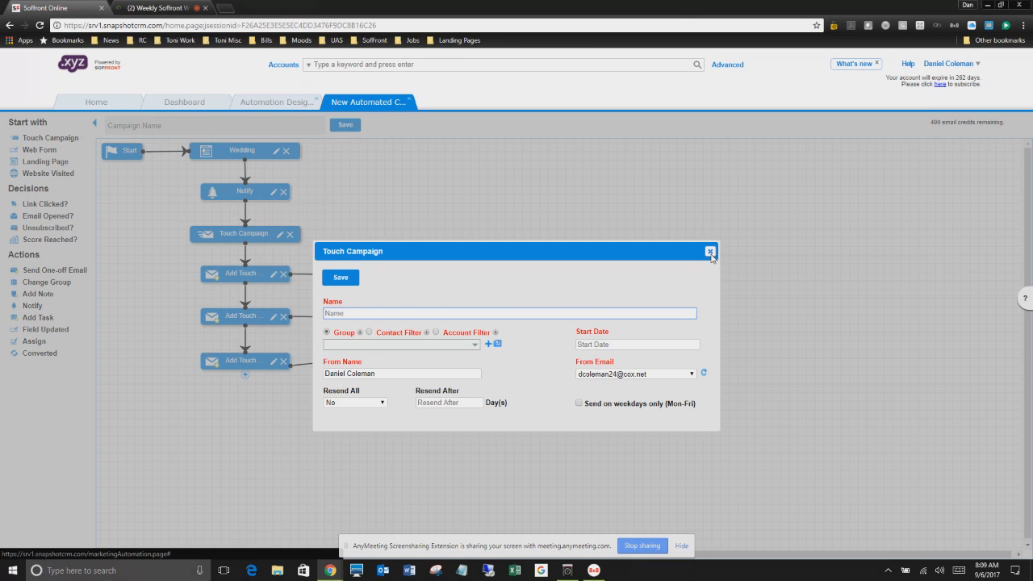
click(710, 253)
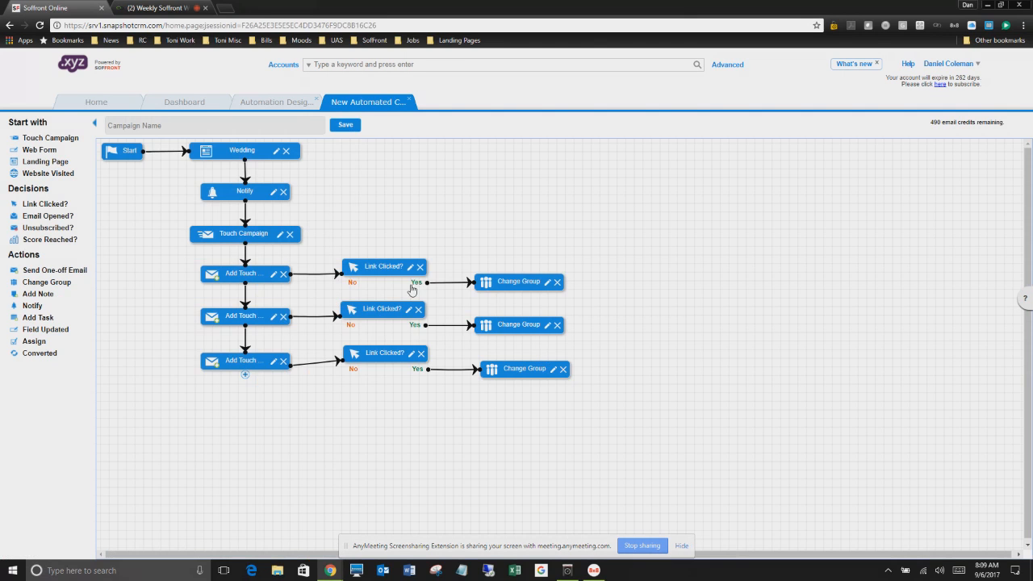
click(410, 100)
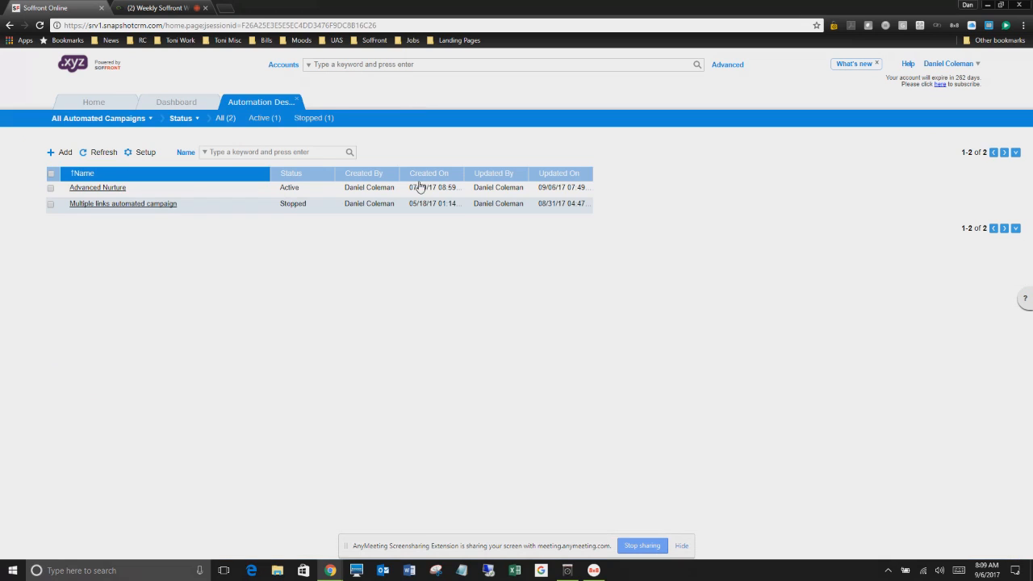
- Look over the available campaign templates and close the template selection without choosing one
click(58, 156)
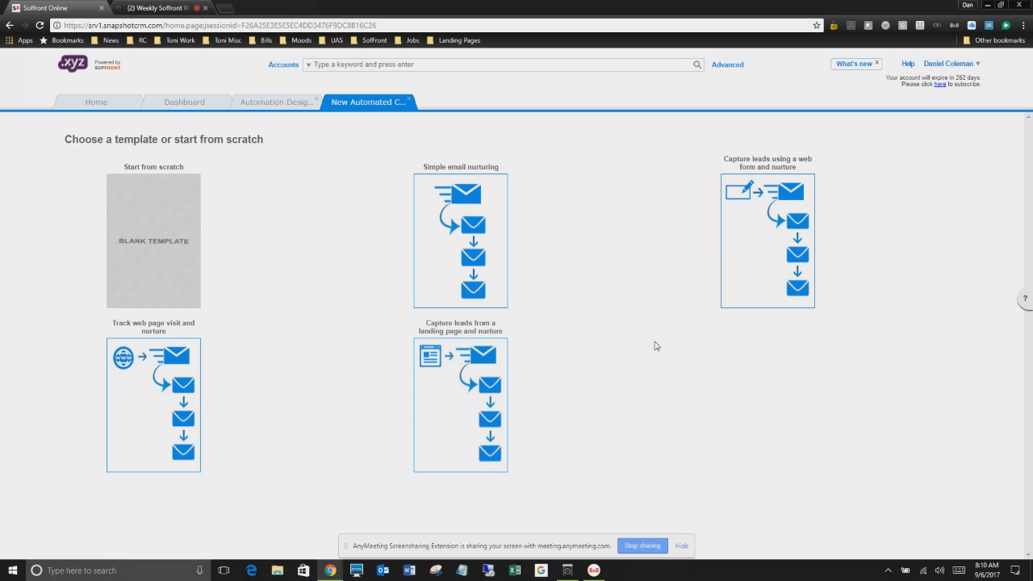
click(410, 100)
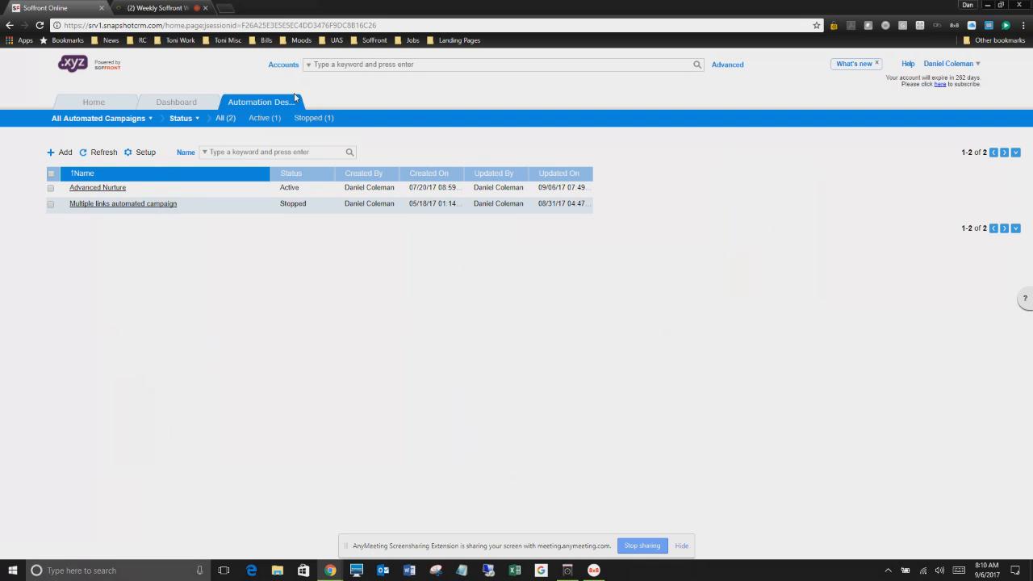
- Open the Advanced Nurture campaign and examine its Touch Campaign settings and Introduction email without changing them
click(98, 187)
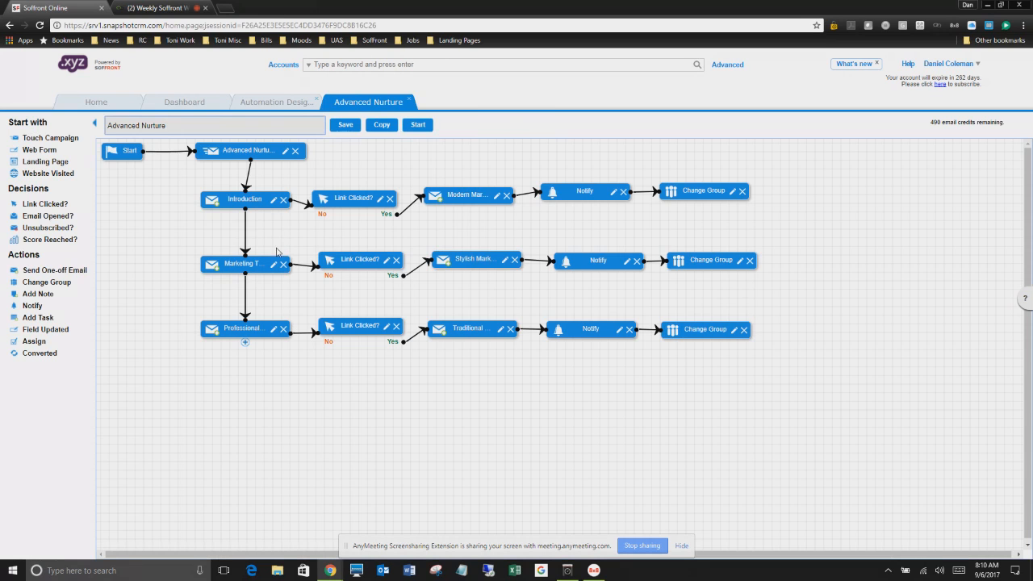
click(285, 151)
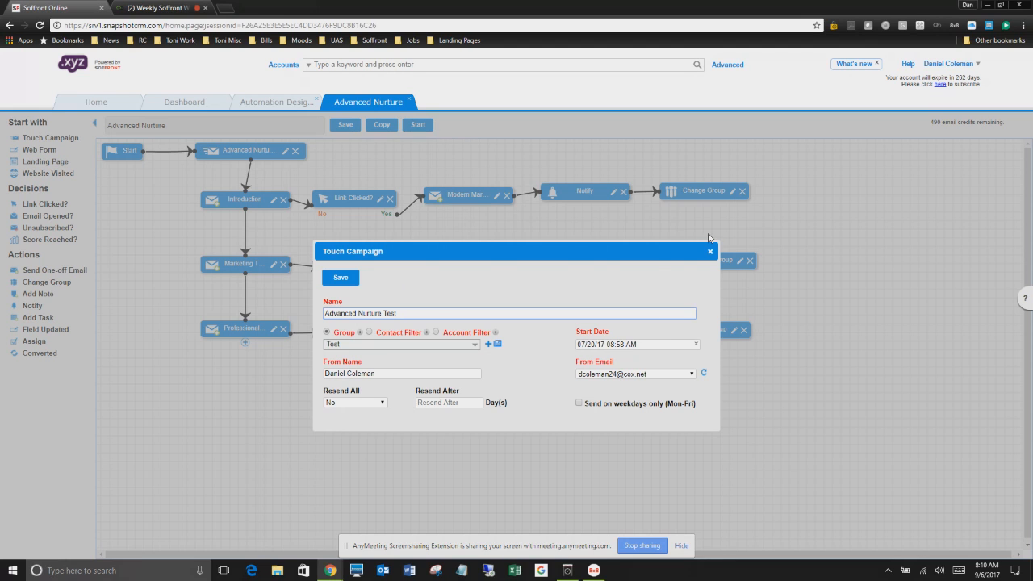
click(710, 250)
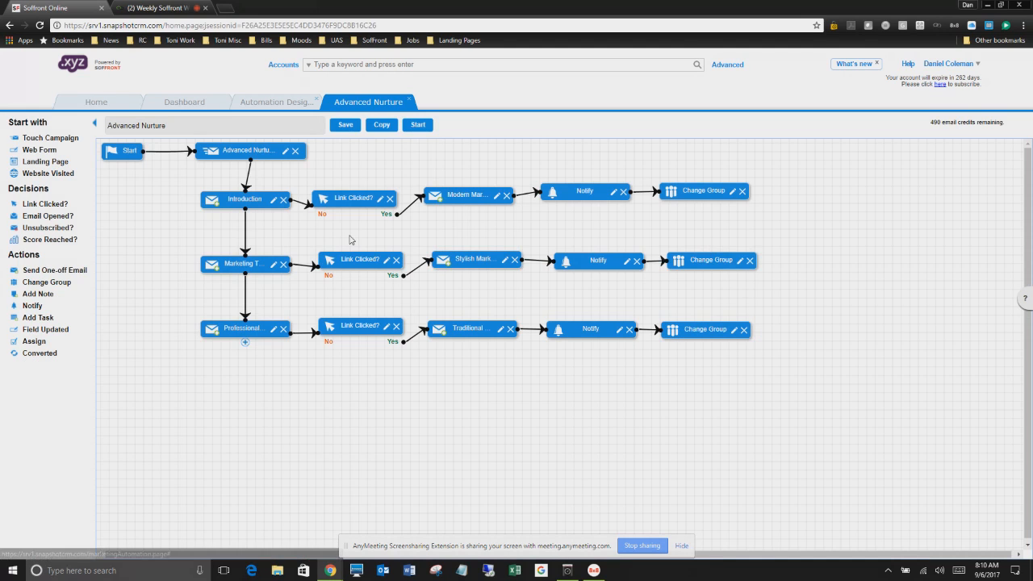
click(274, 199)
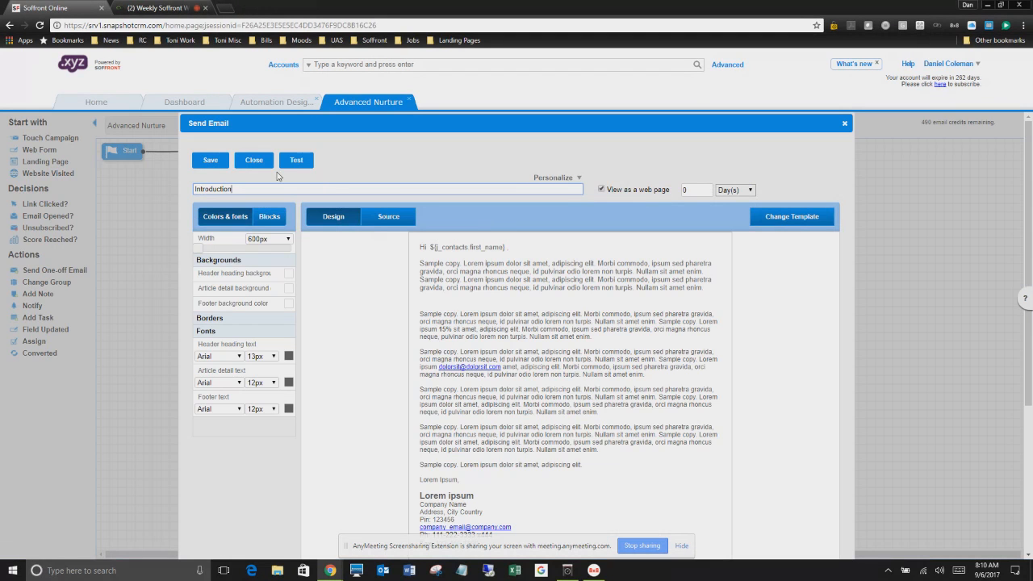
click(260, 162)
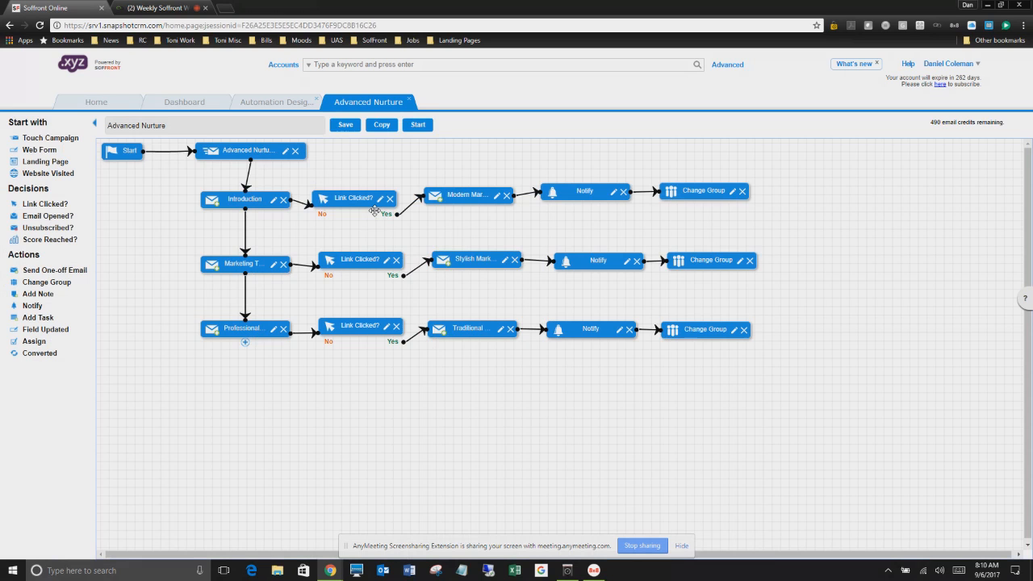
- Examine the Introduction branch's Link Clicked? decision and its Modern Marketing Template follow-up email without changing them
click(380, 201)
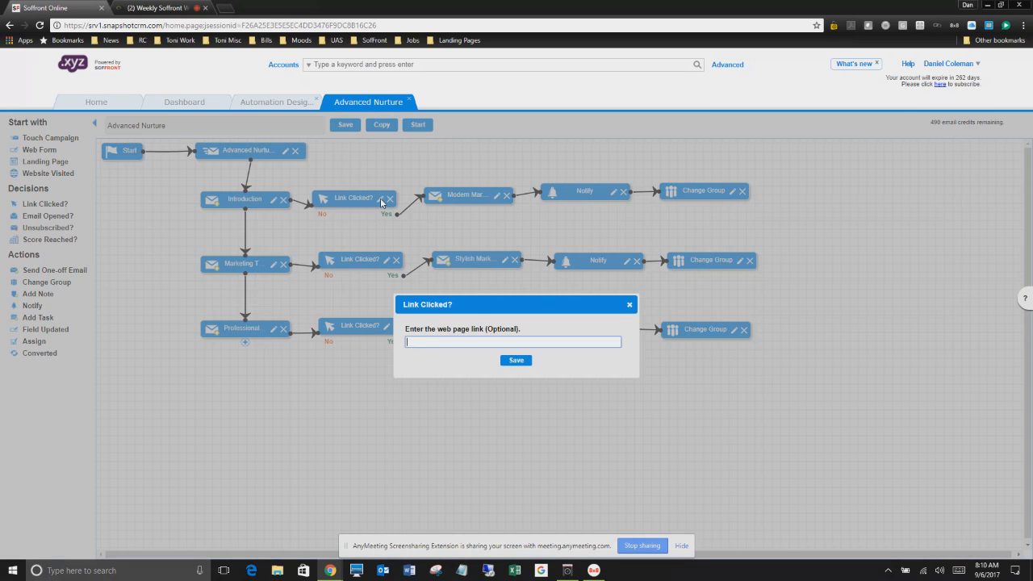
click(629, 306)
click(497, 198)
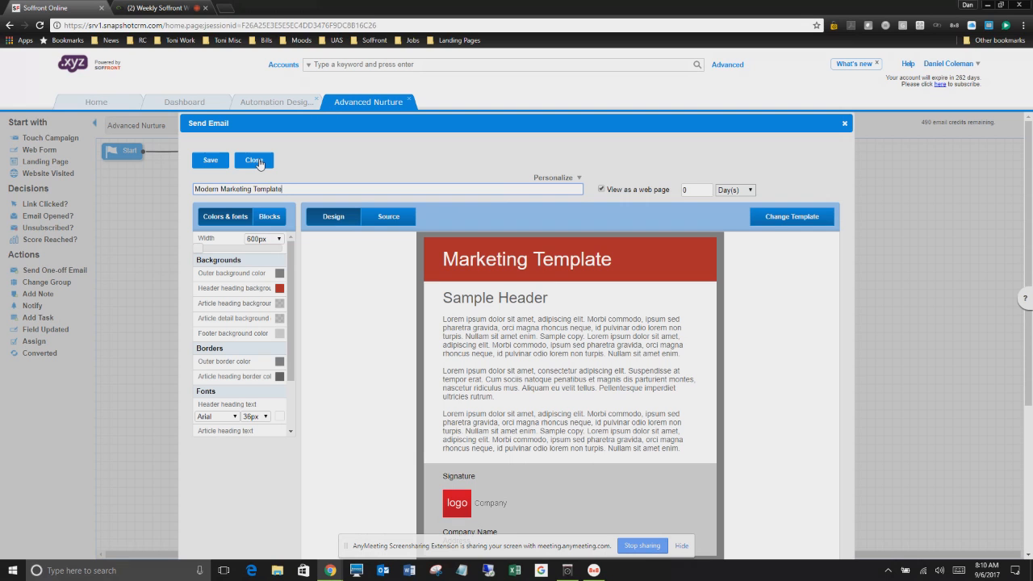
click(258, 162)
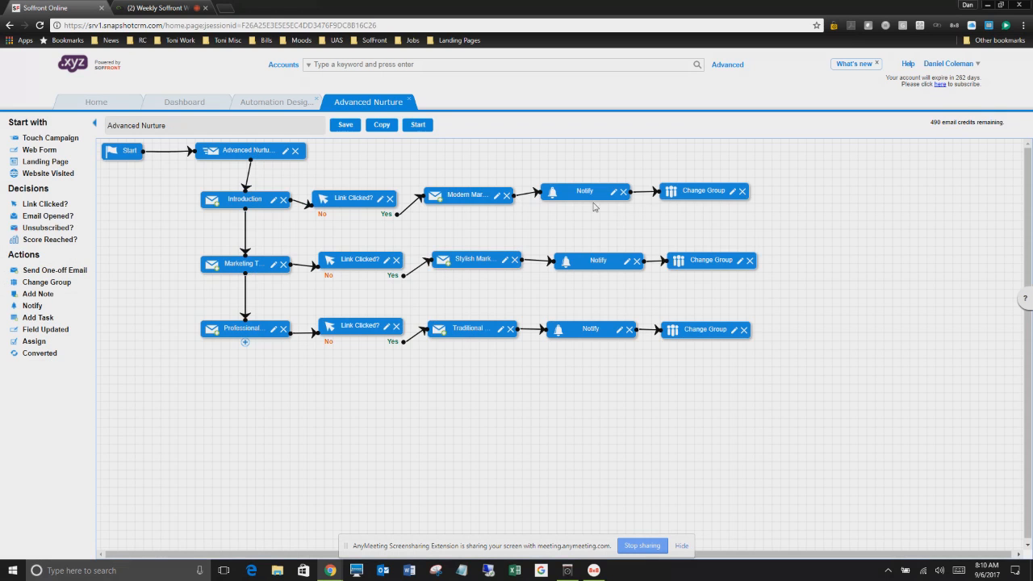
- Examine the Introduction branch's Notify and Change Group actions without changing them, and close the Advanced Nurture campaign
click(612, 193)
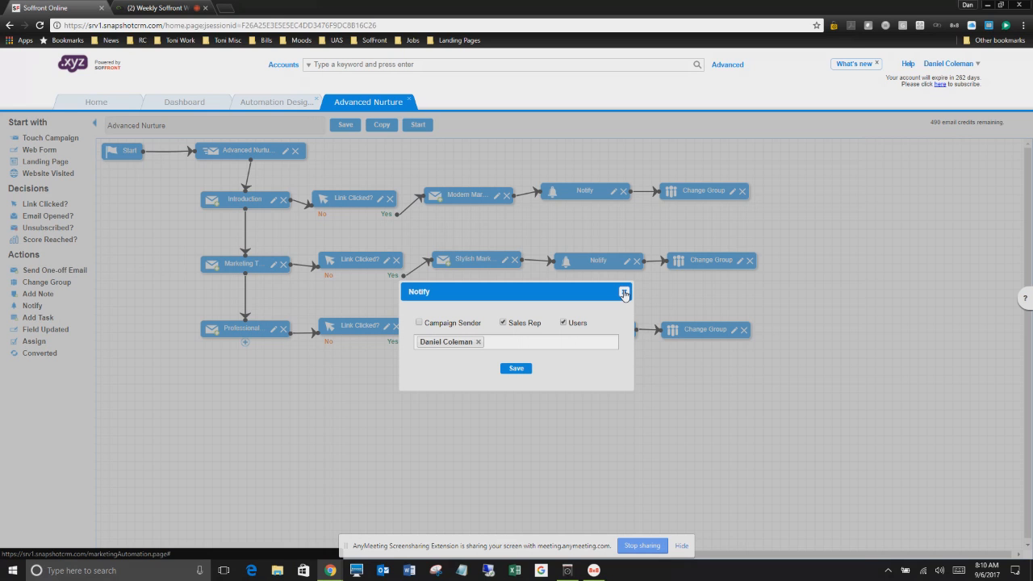
click(624, 293)
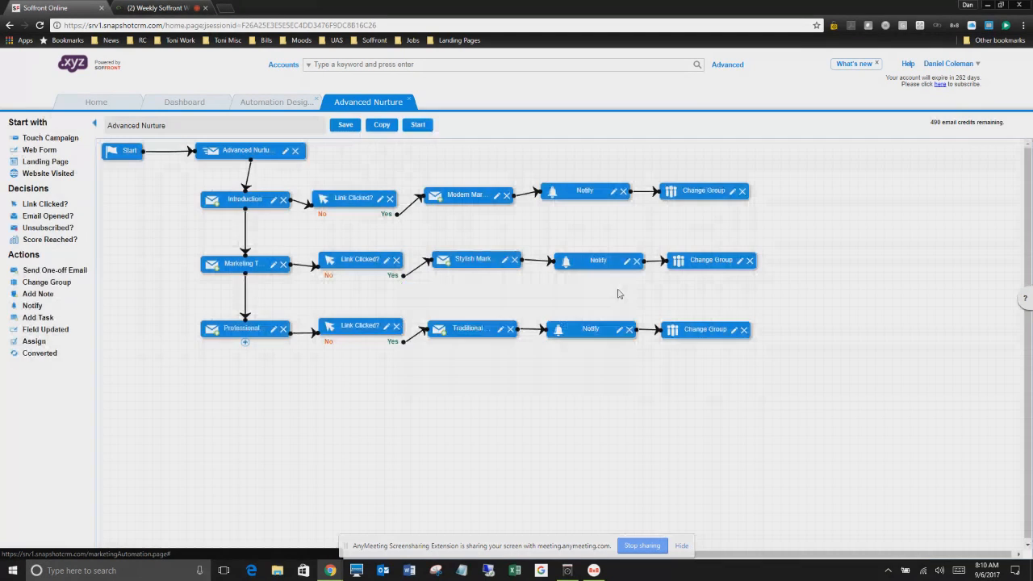
click(733, 192)
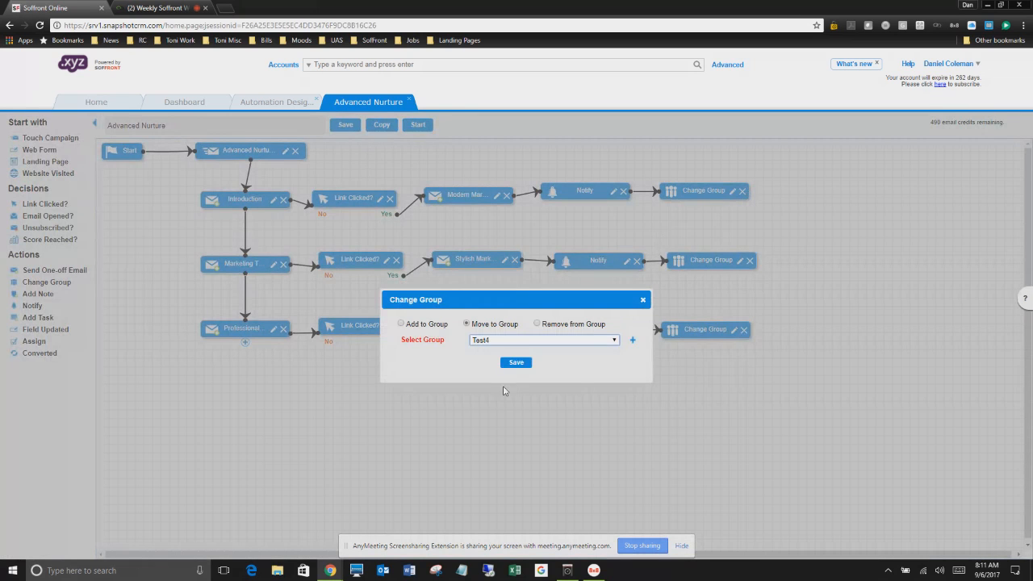
click(642, 301)
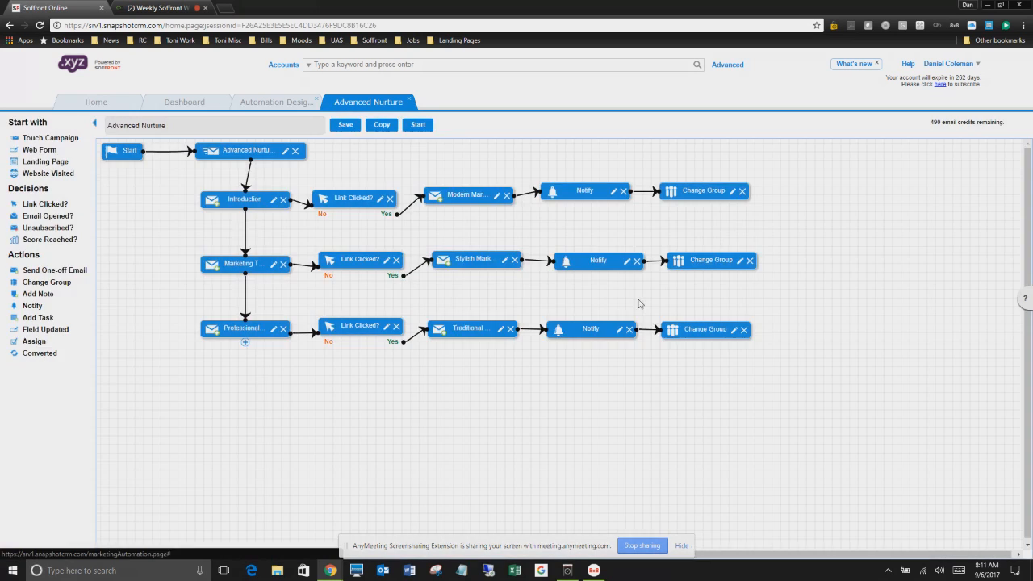
click(410, 100)
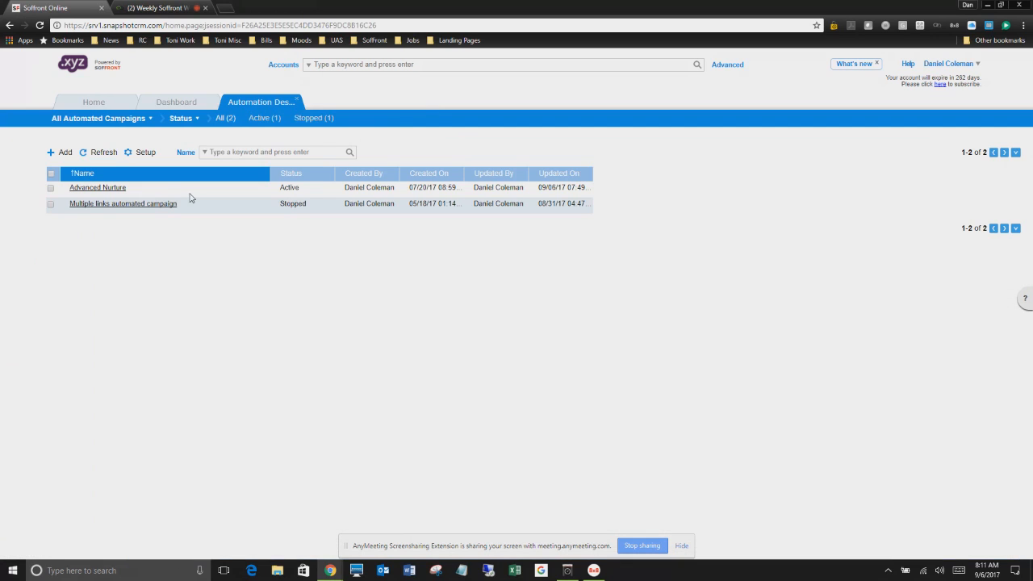
- Open the Multiple links automated campaign and look at its Touch Campaign settings and marketing email without changing them
click(145, 207)
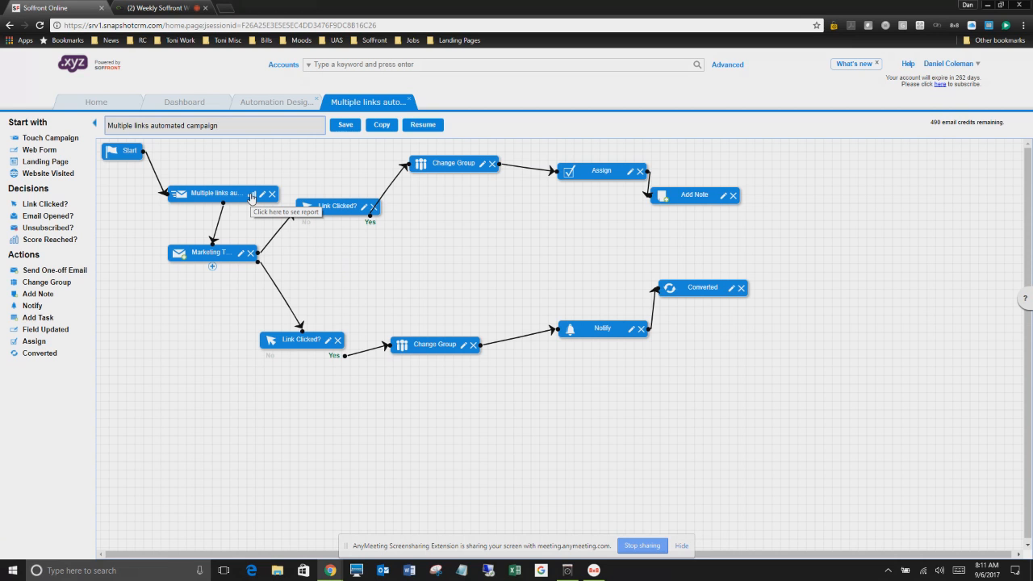
click(263, 196)
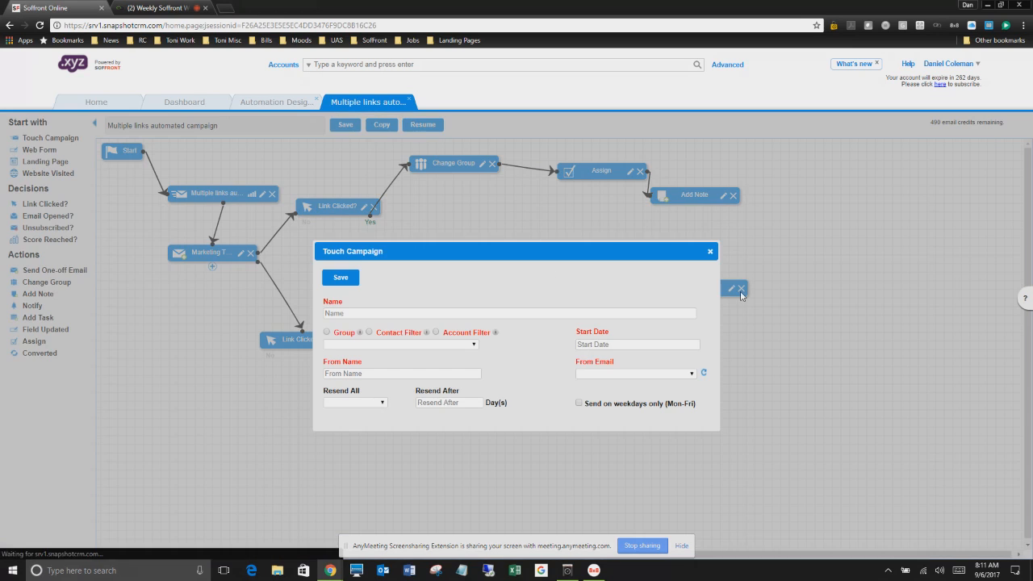
click(709, 251)
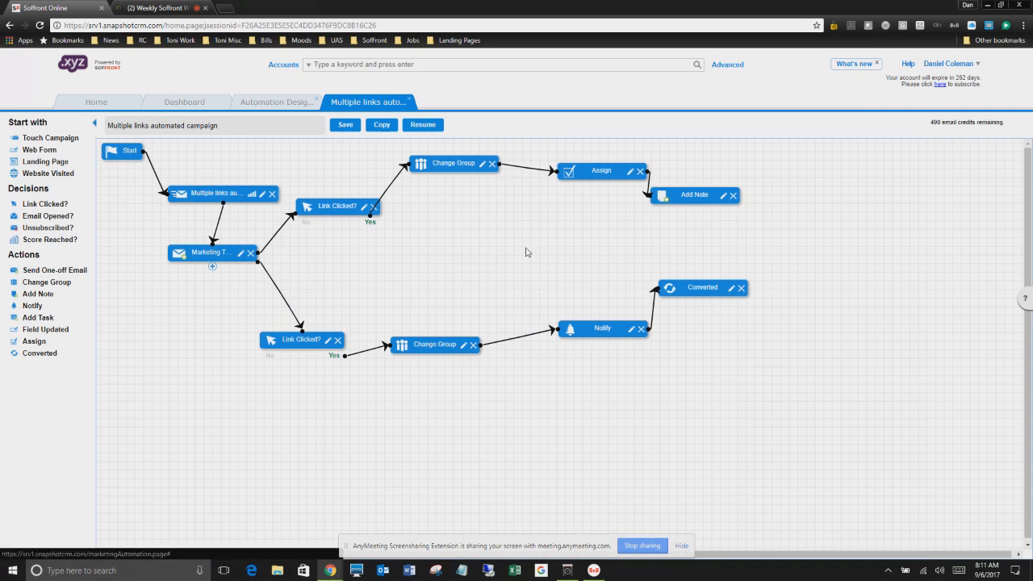
click(241, 255)
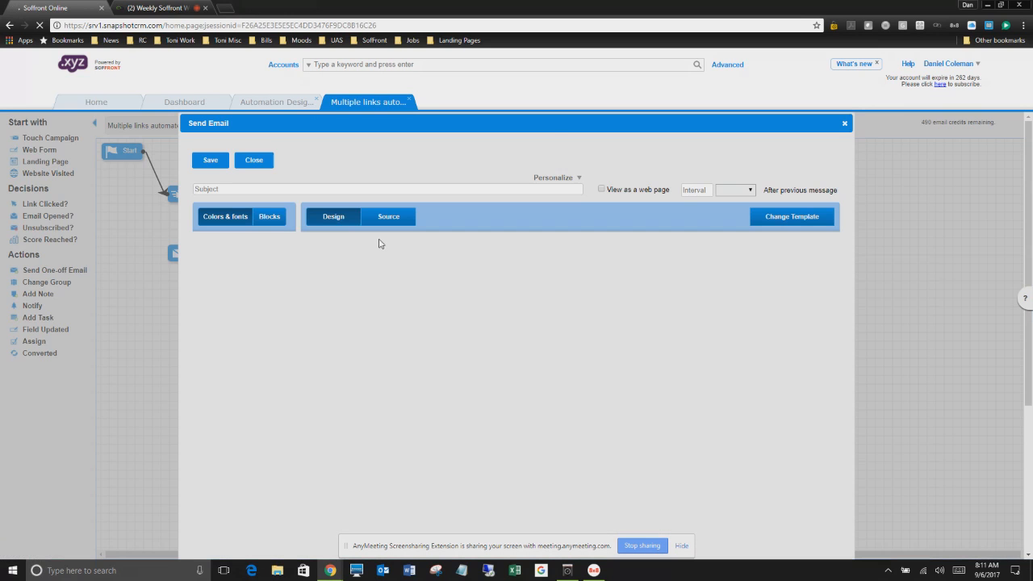
click(254, 160)
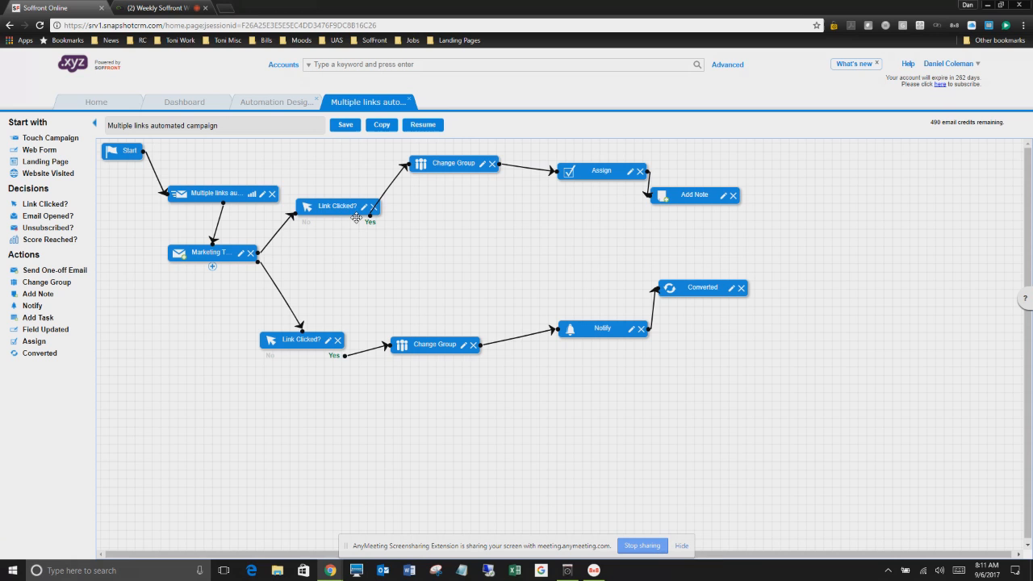
click(364, 207)
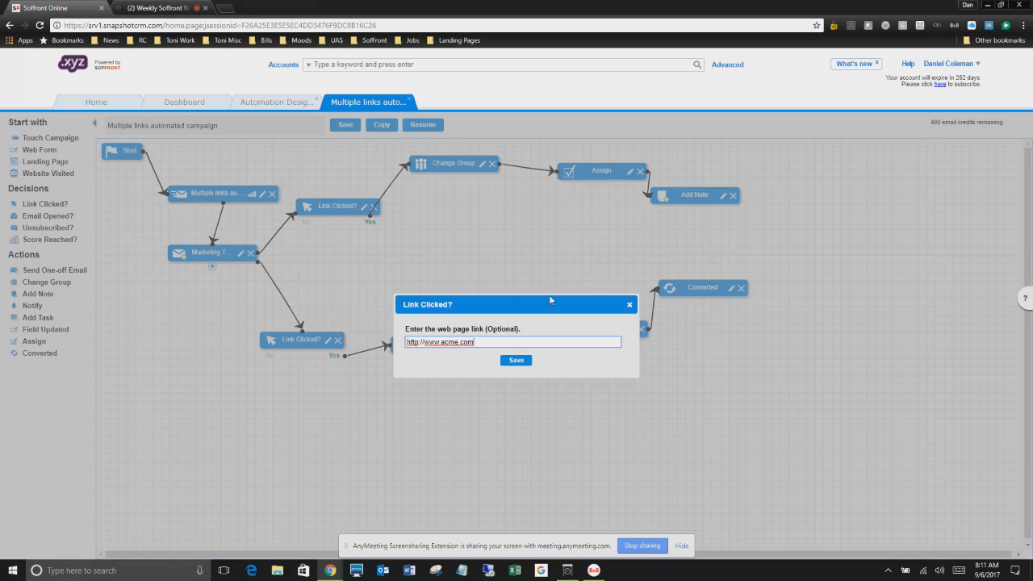
click(627, 303)
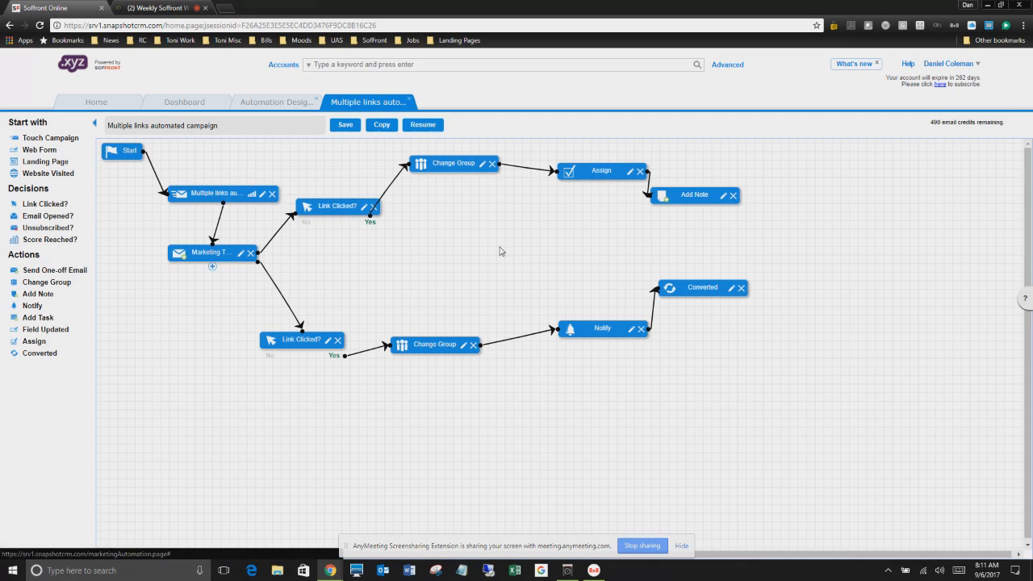
click(483, 165)
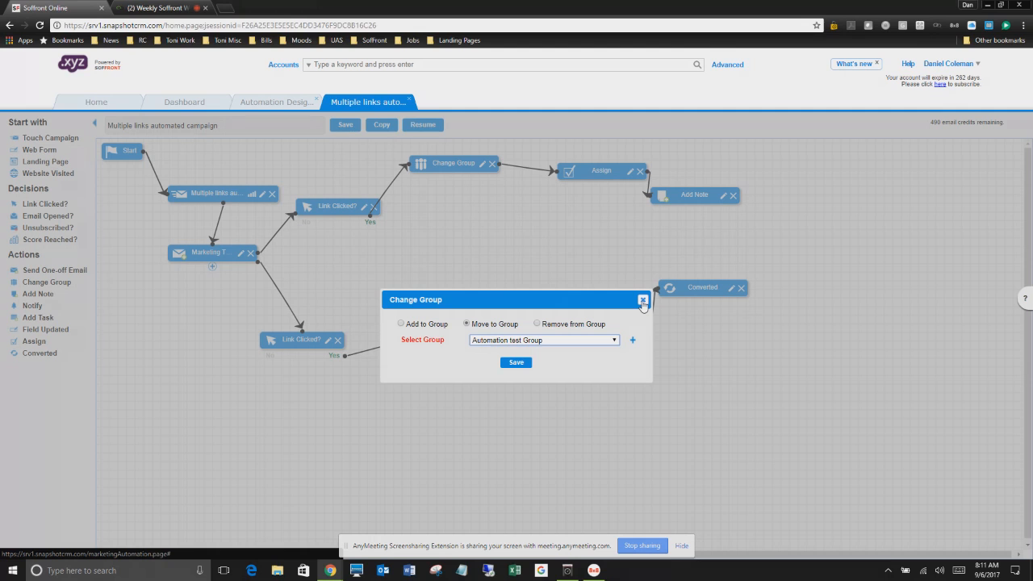
click(642, 300)
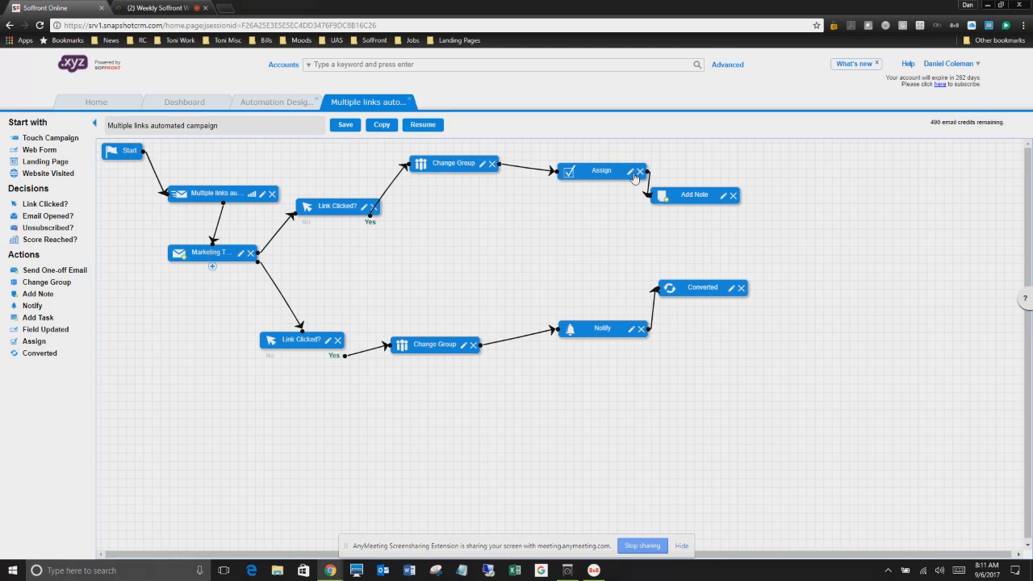
click(632, 173)
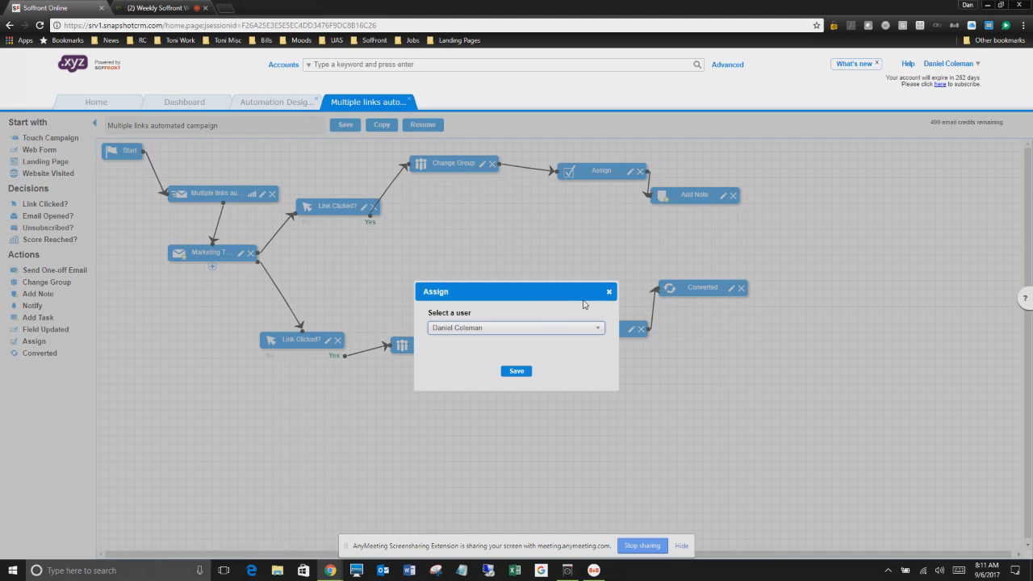
click(608, 292)
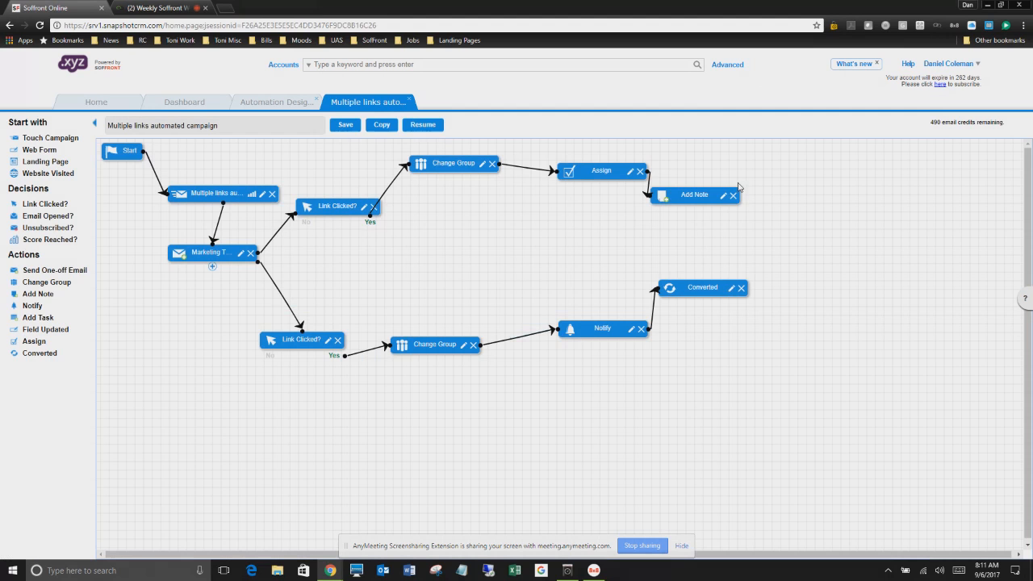
click(724, 196)
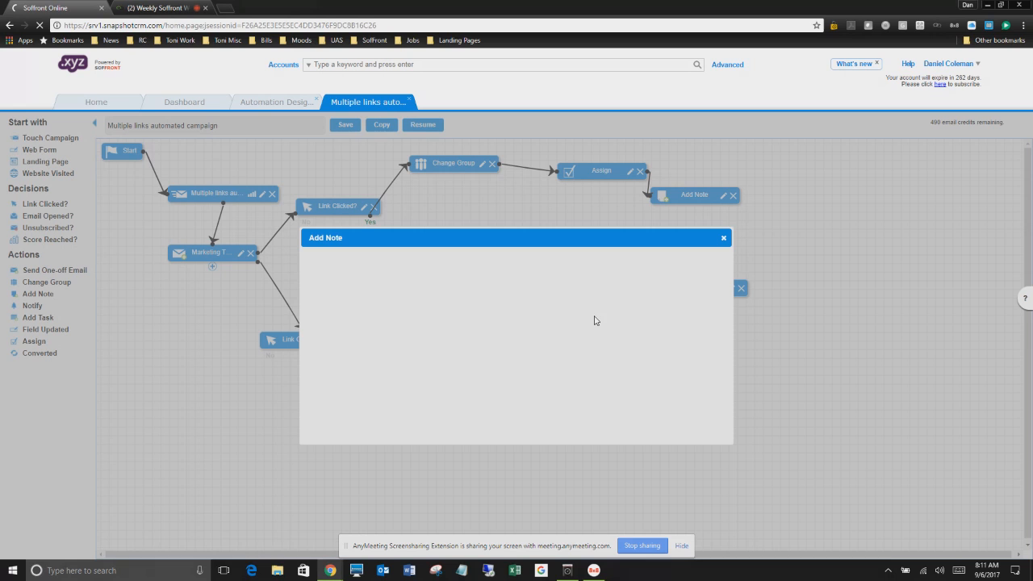
click(722, 238)
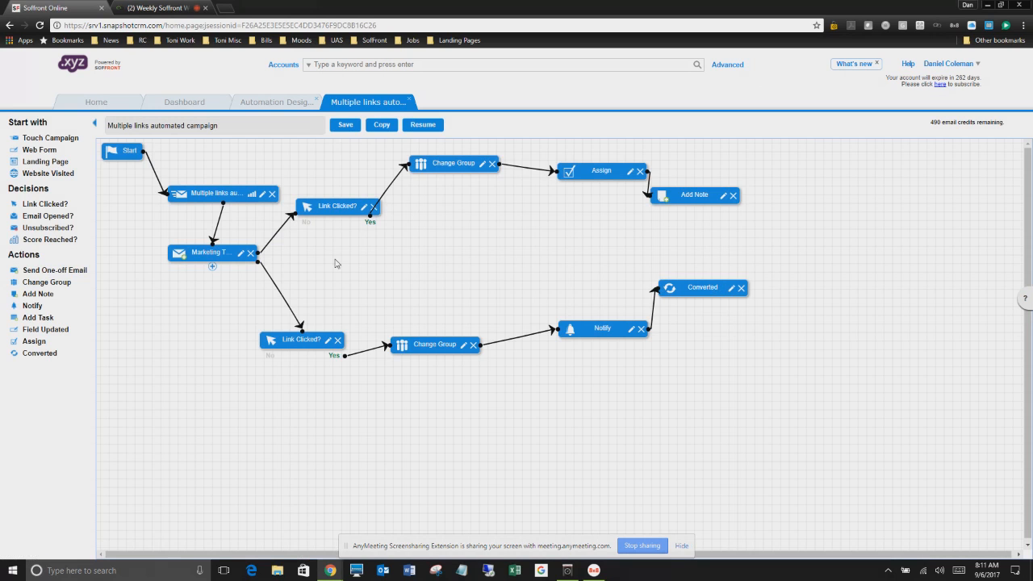
- Examine the globex.com link branch's Link Clicked?, Change Group, Notify and Converted blocks without changing them
click(327, 341)
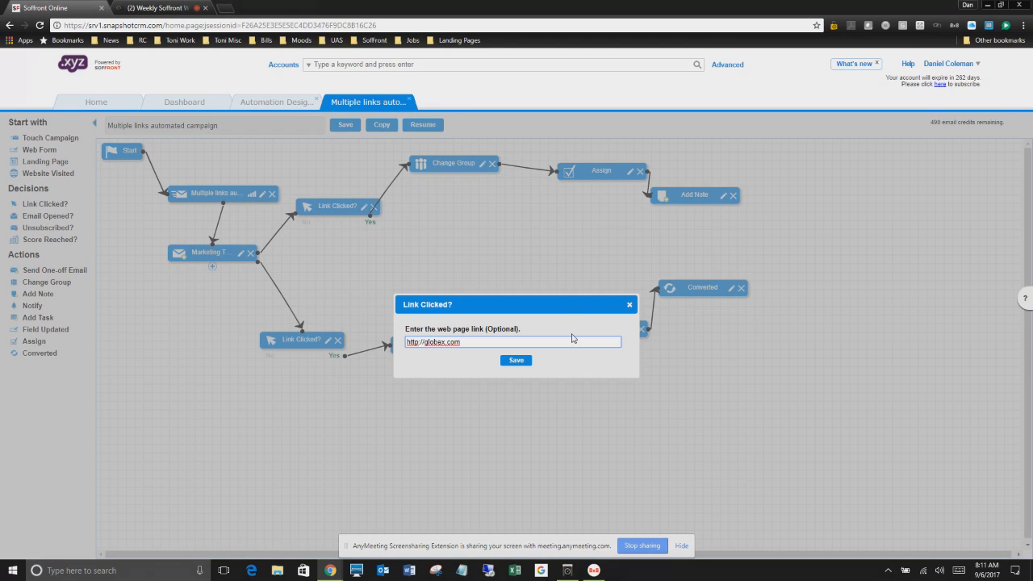
click(630, 304)
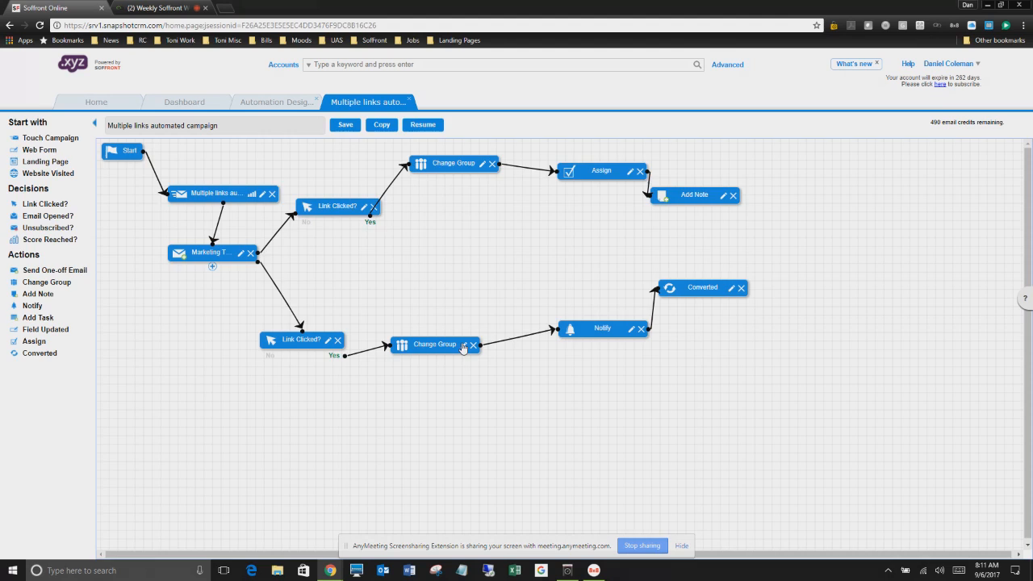
click(463, 345)
click(641, 302)
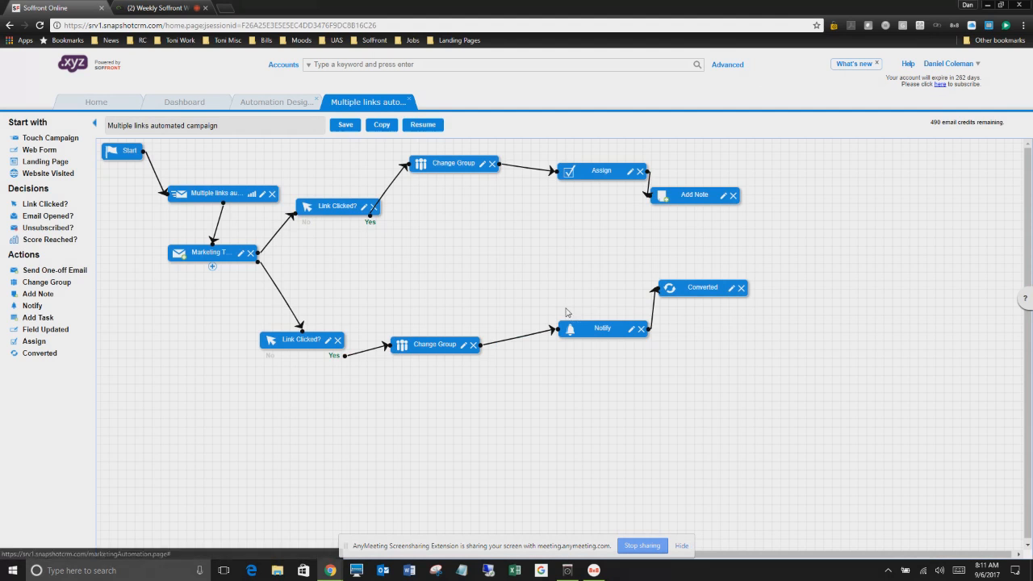
click(631, 330)
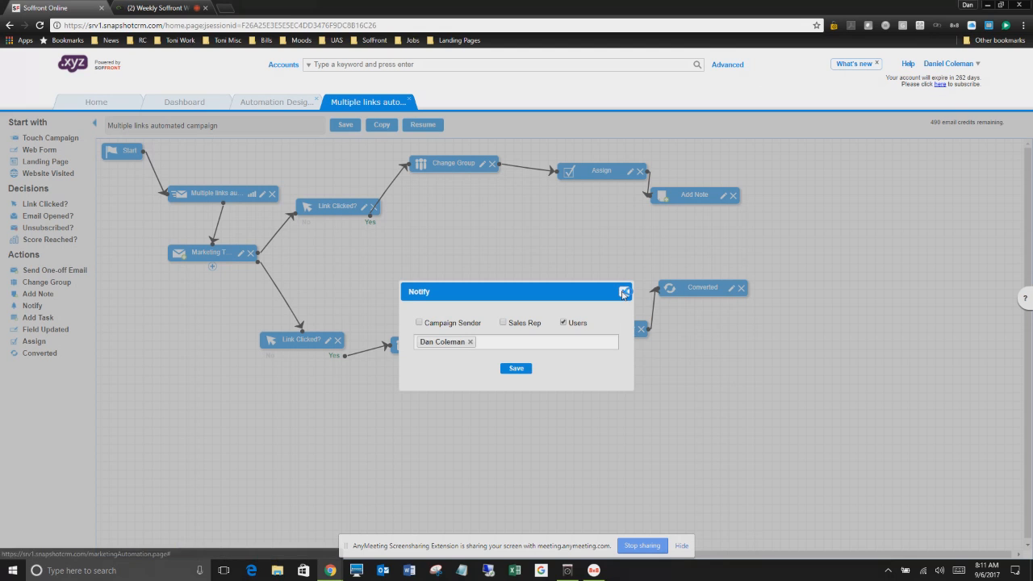
click(624, 292)
click(731, 288)
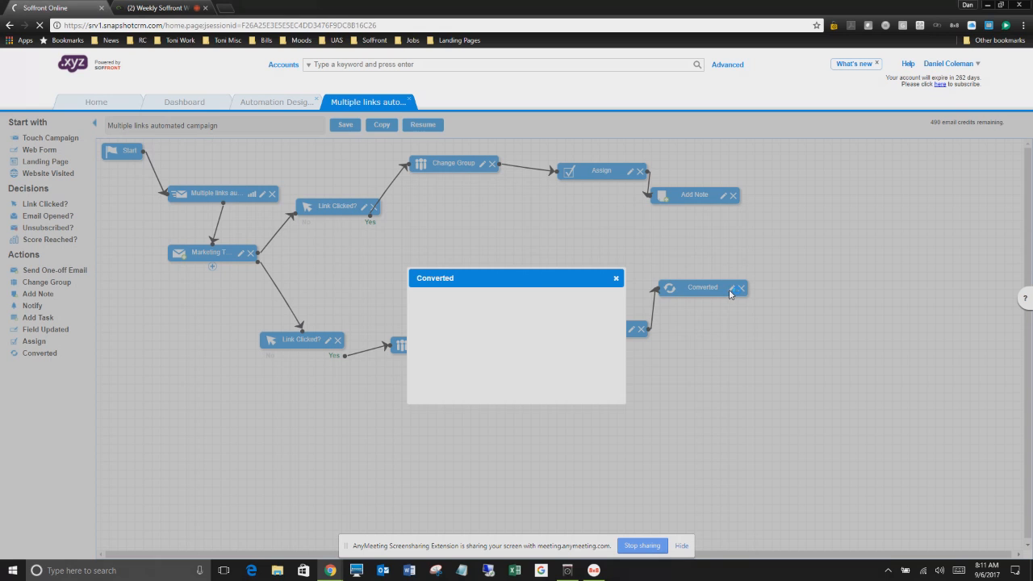
click(616, 279)
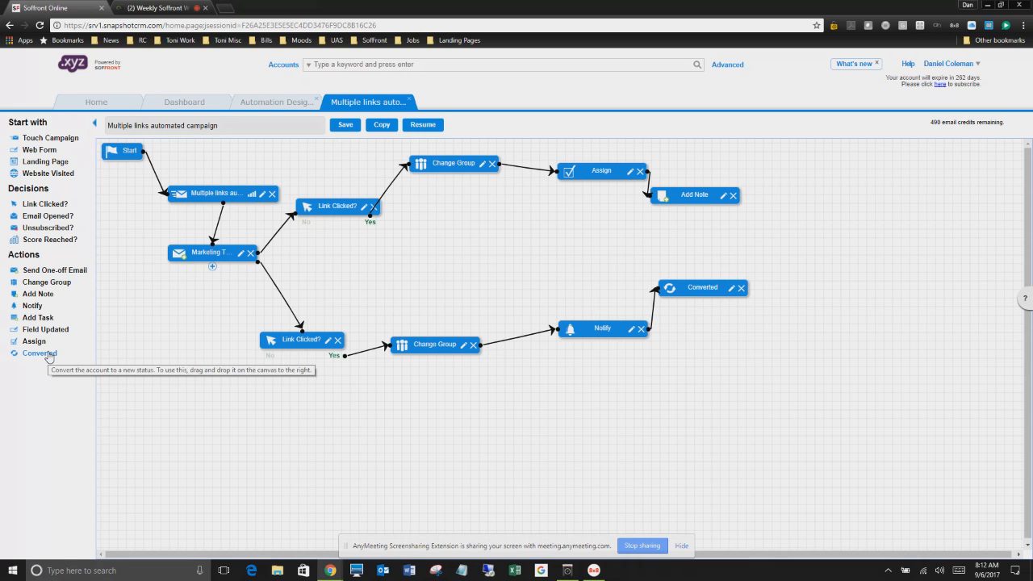
- Check the Touch Campaign's group and filter options, and examine the Greater than 10 Employees account filter's conditions
mouse_move(707, 286)
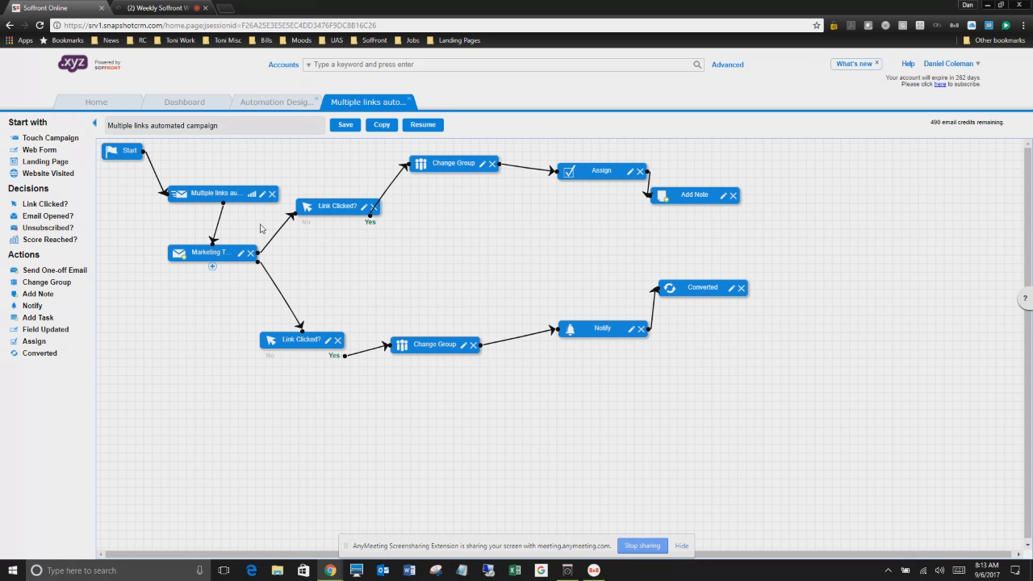
click(262, 197)
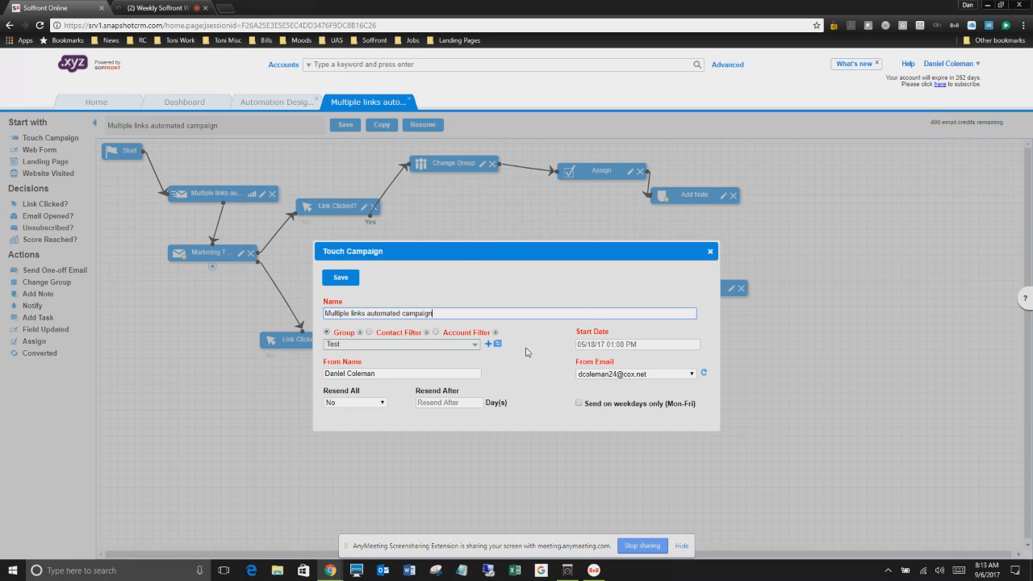
click(125, 108)
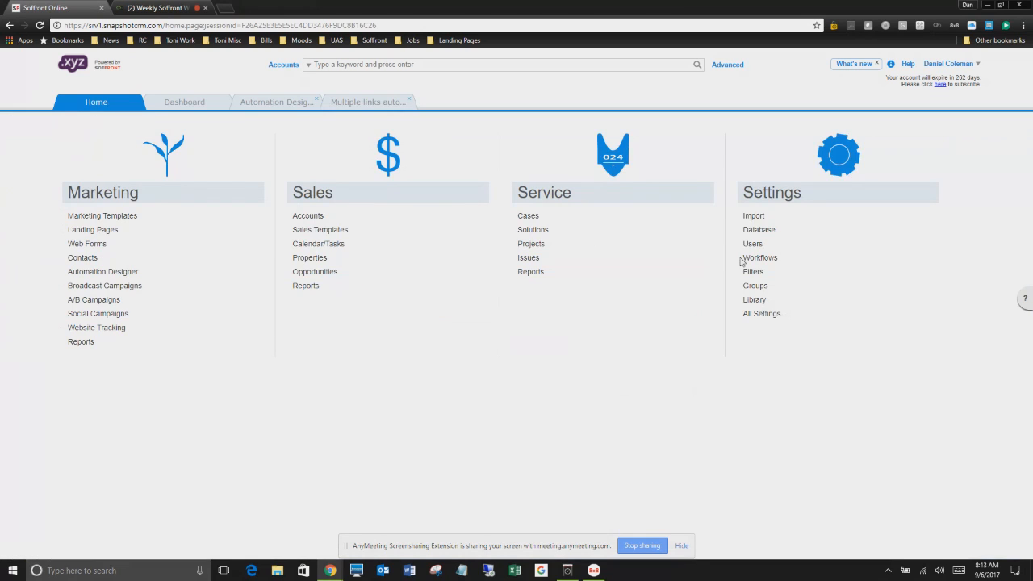
click(752, 272)
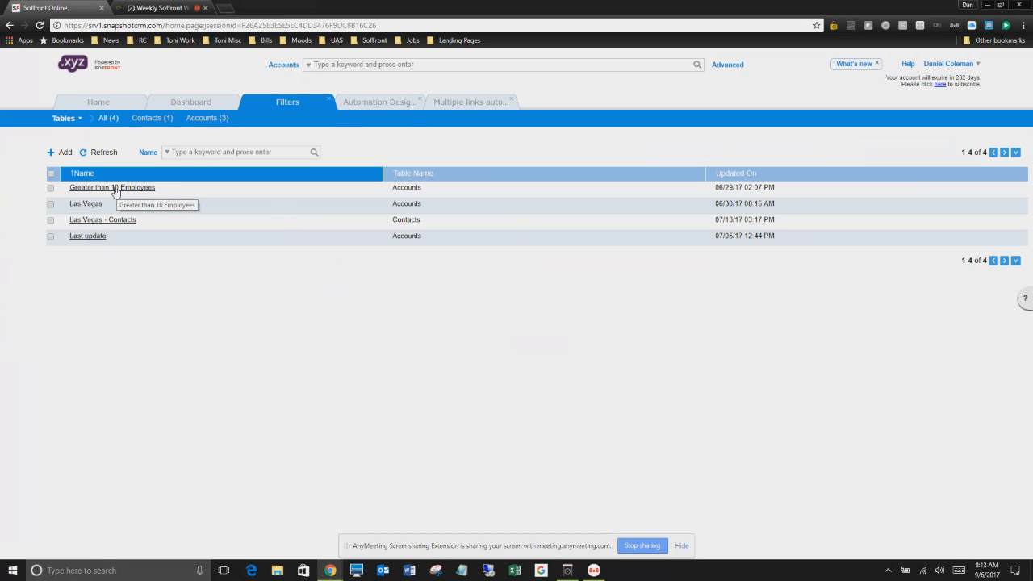
click(112, 187)
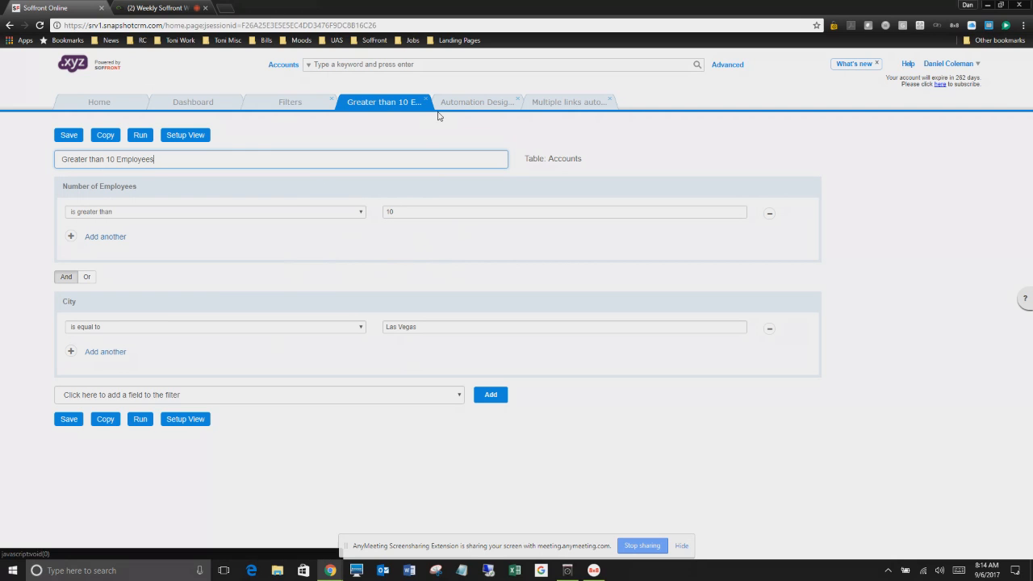
- Return to the Multiple links automated campaign and close its Touch Campaign settings without saving
click(471, 103)
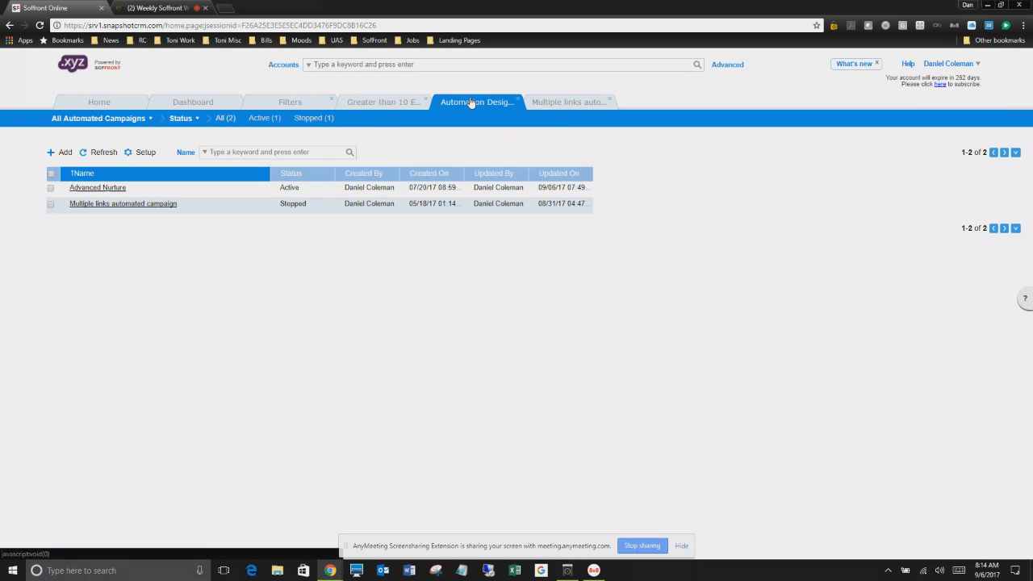
click(569, 103)
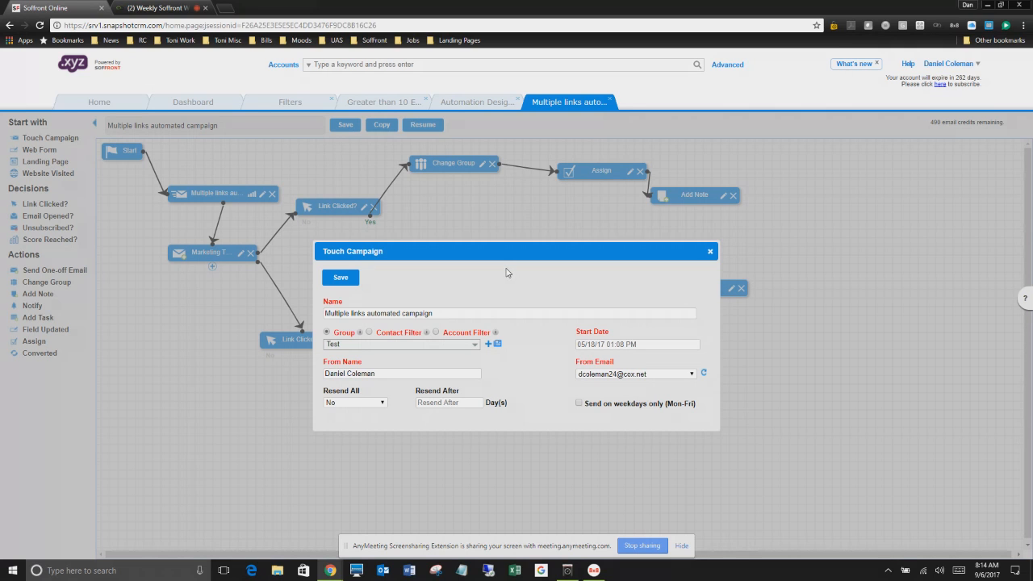
click(709, 253)
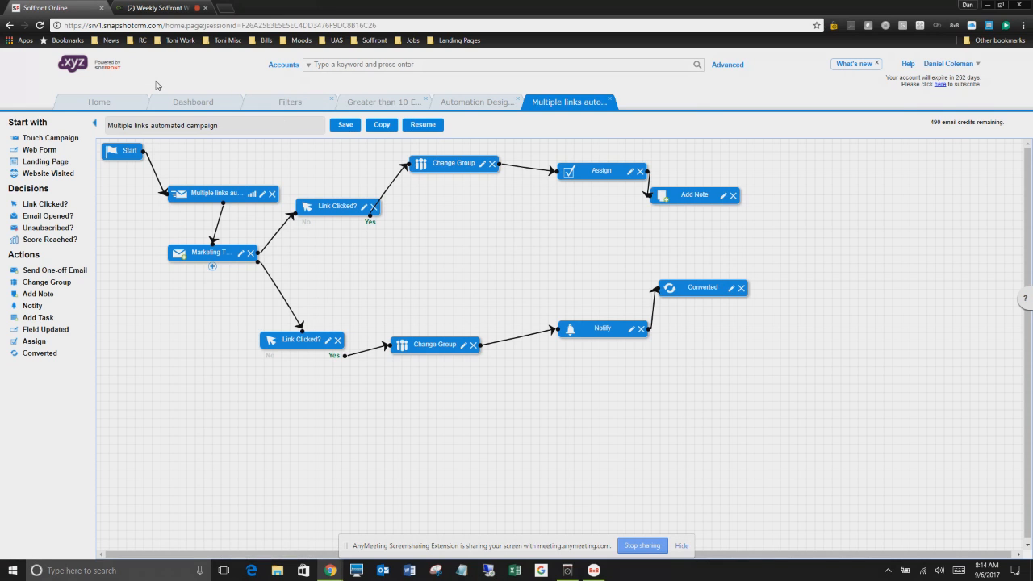
- Switch to the AnyMeeting session to read the attendee list and attendee chat, and return to the Soffront campaign
click(158, 10)
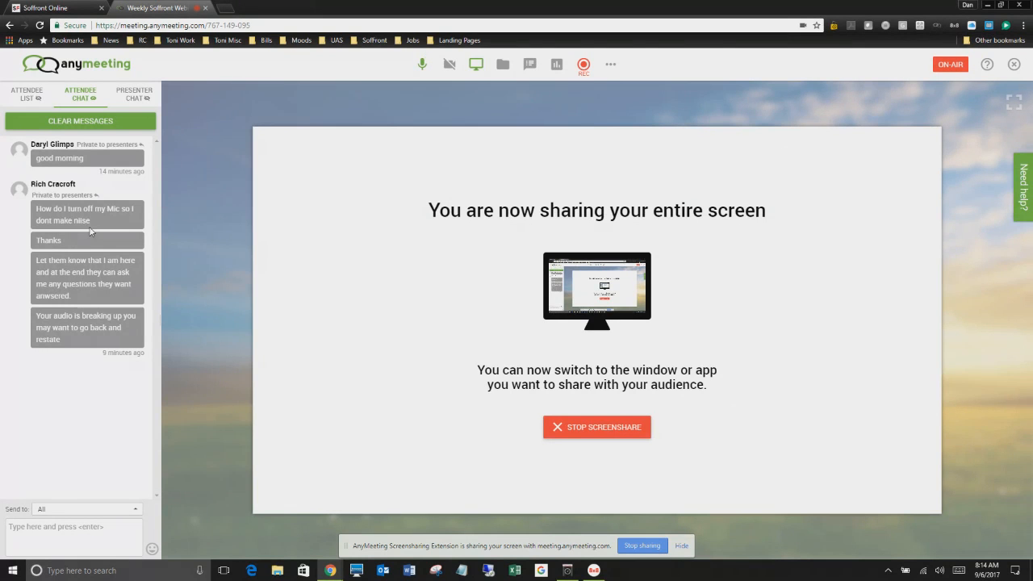
click(29, 97)
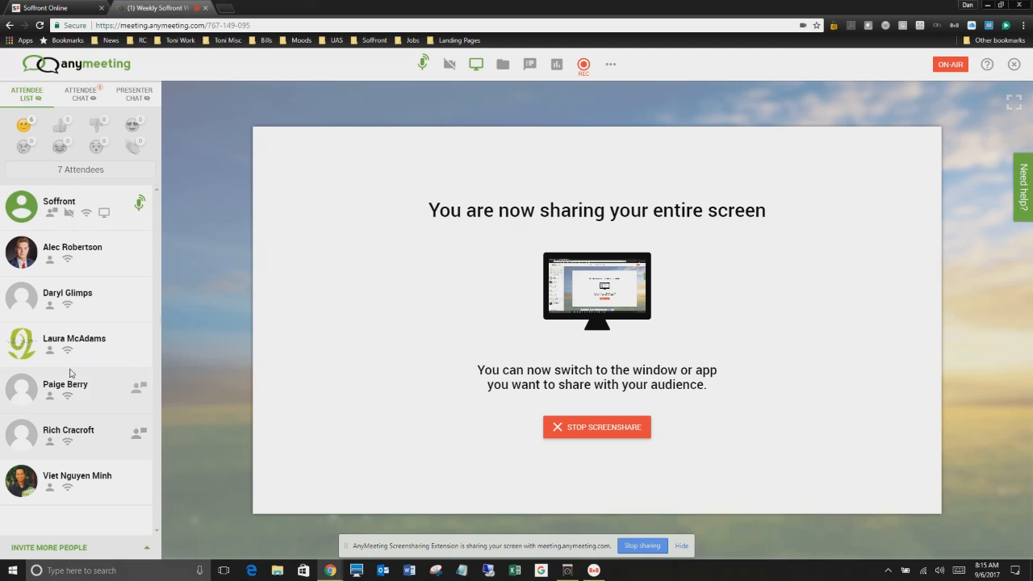
click(97, 101)
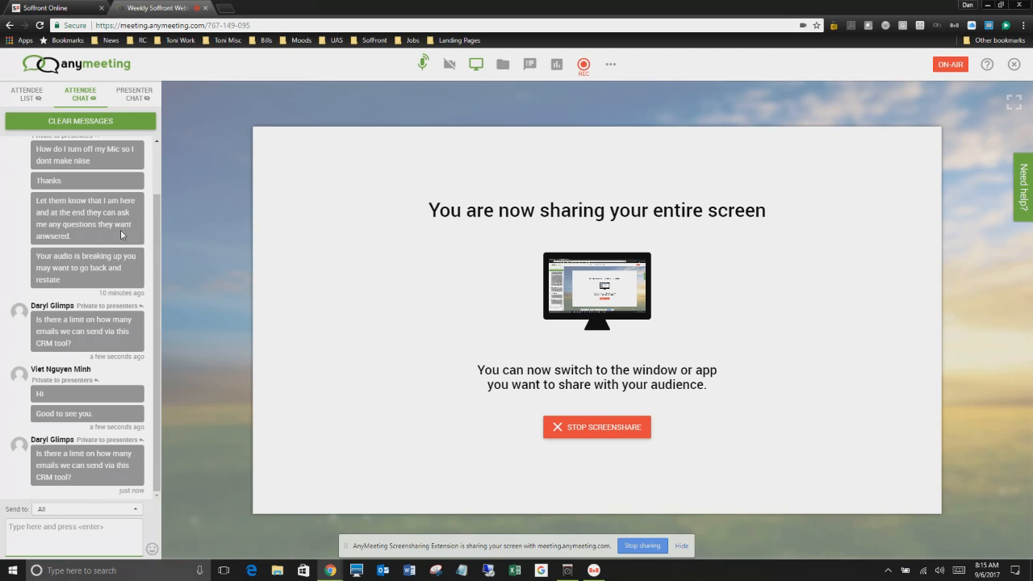
click(71, 8)
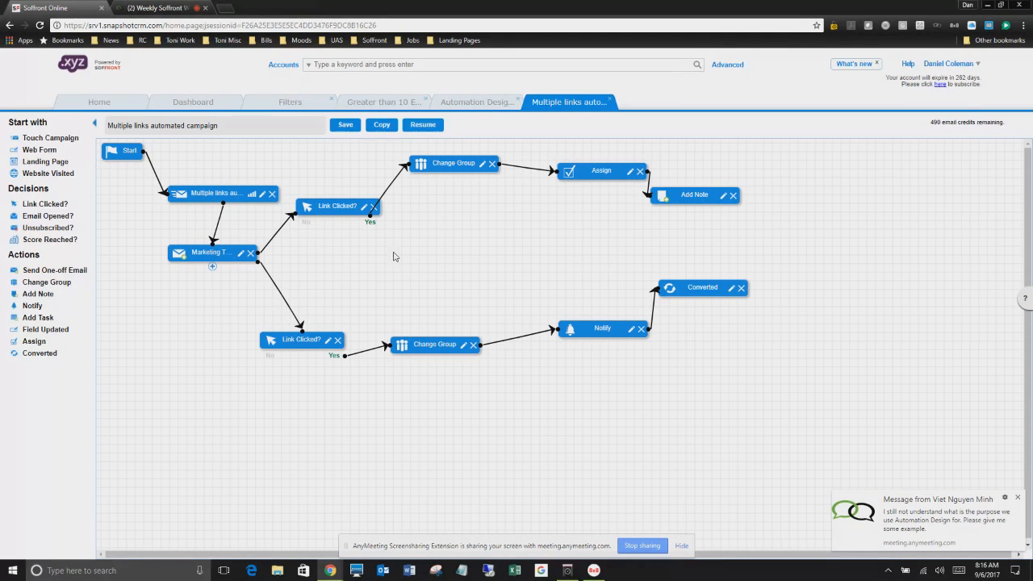
- Check the AnyMeeting attendee chat twice for new questions, returning to the Soffront campaign each time
click(162, 9)
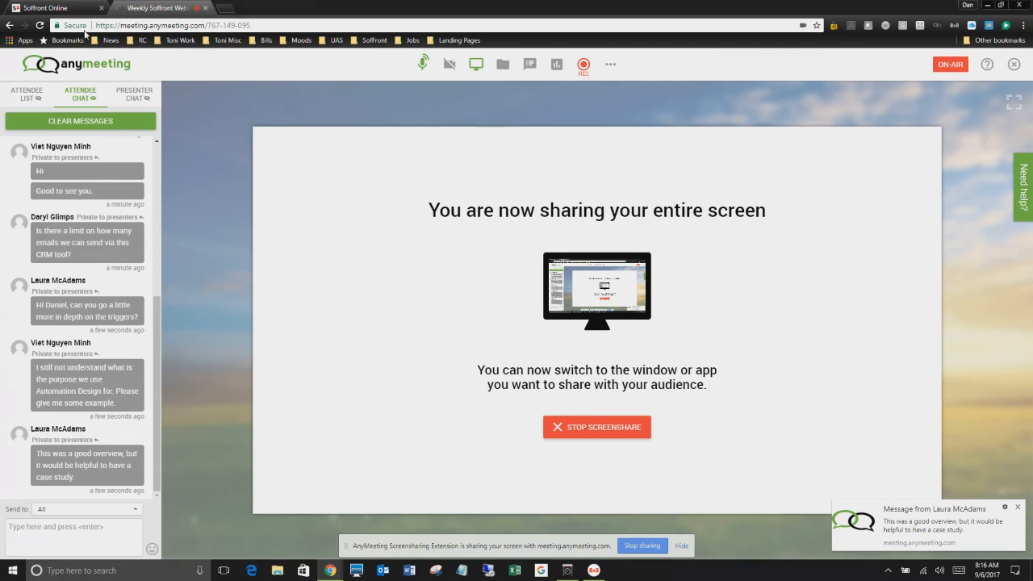
click(41, 11)
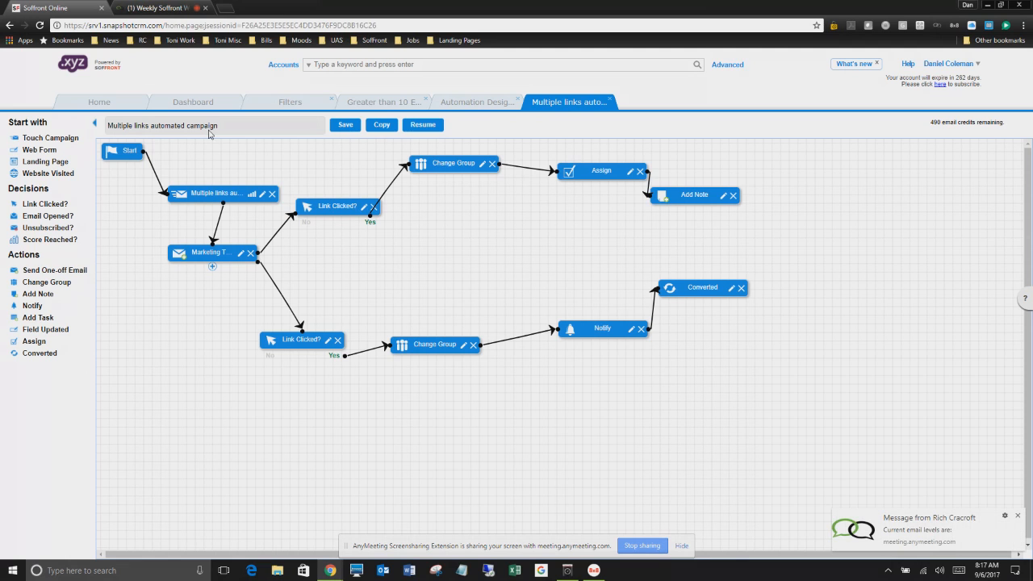
click(159, 9)
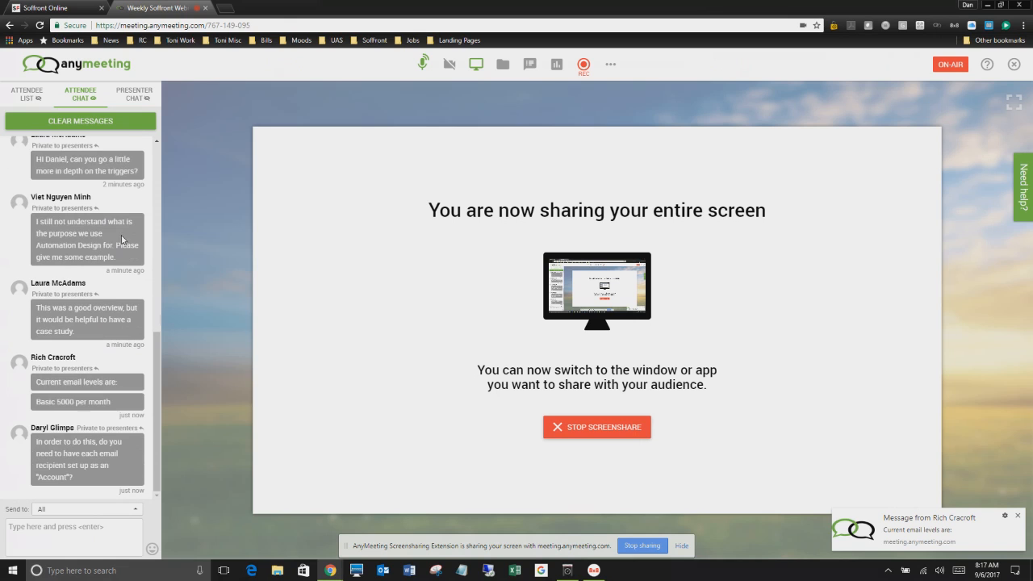
click(64, 11)
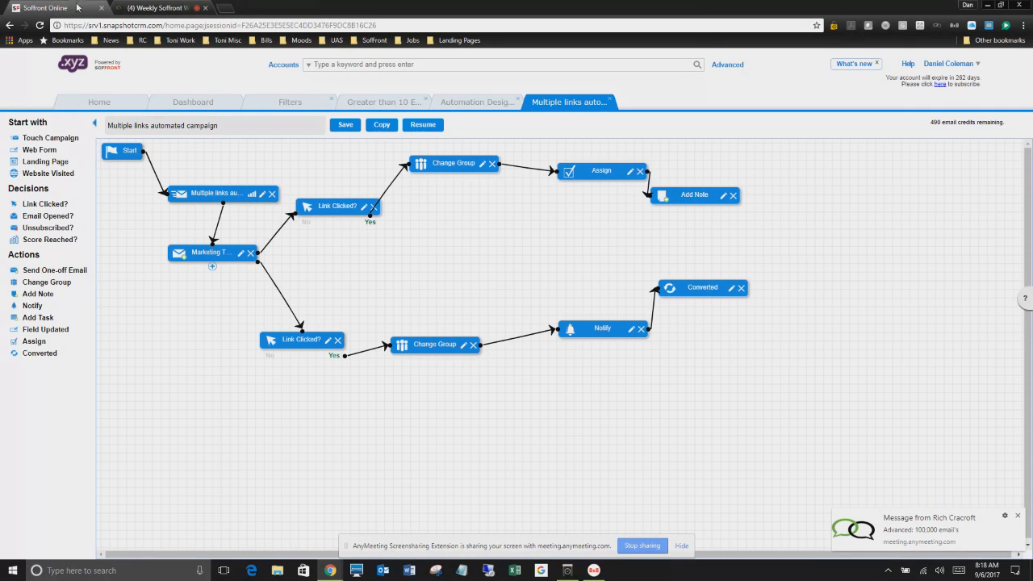
- Check the AnyMeeting attendee chat and view the From Email options in the Soffront campaign's Touch Campaign settings
click(144, 9)
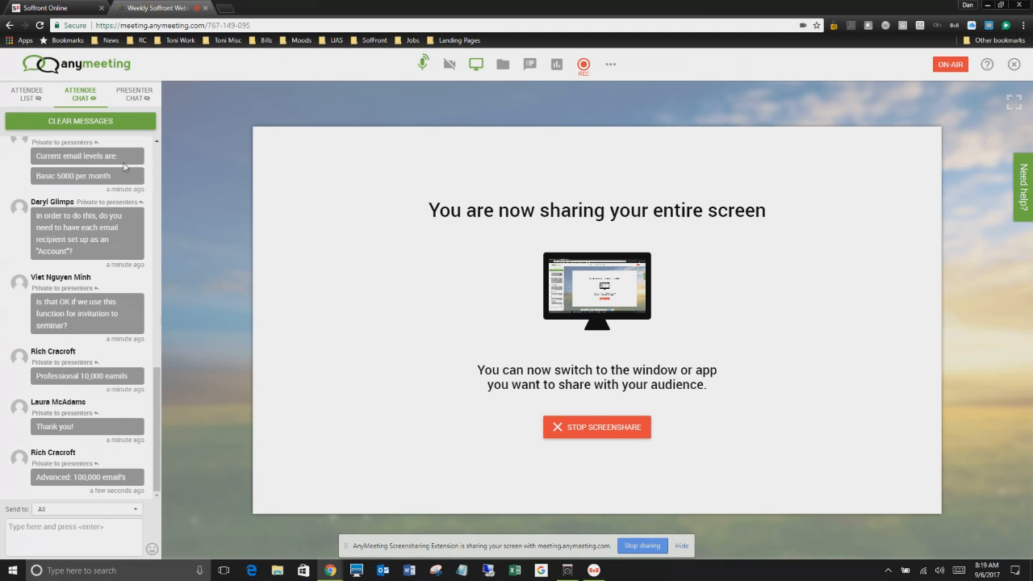
click(43, 8)
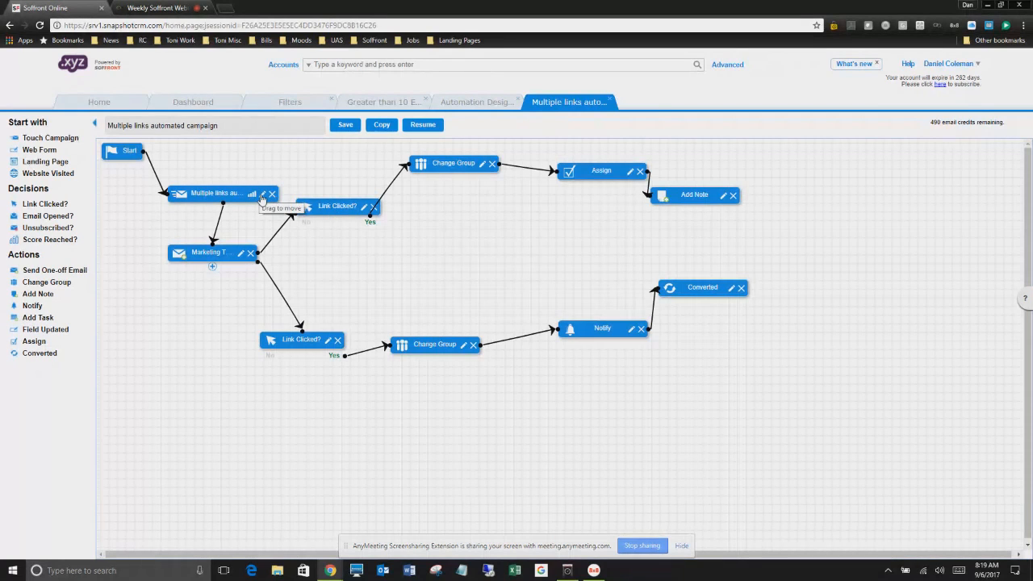
click(263, 194)
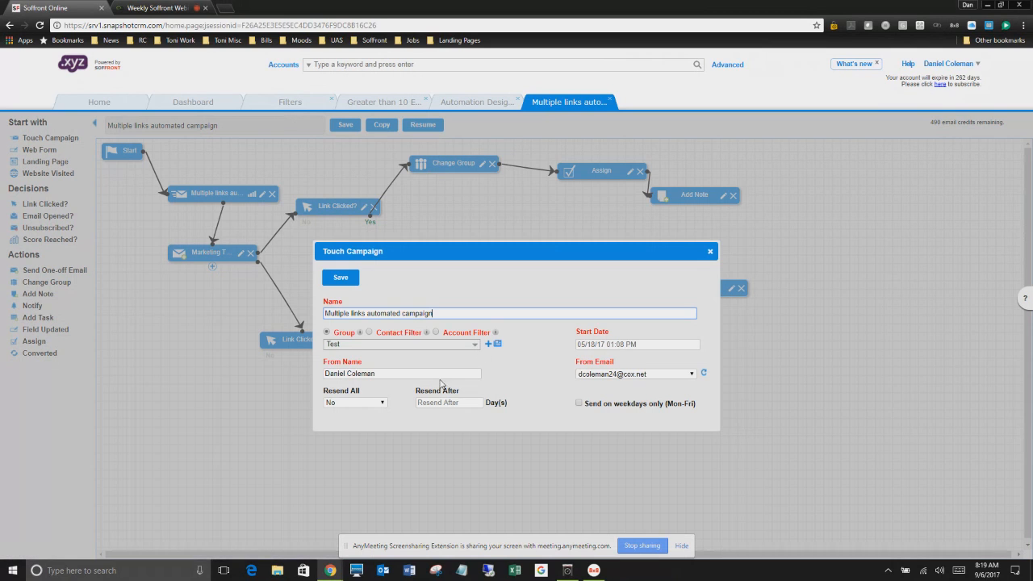
click(674, 375)
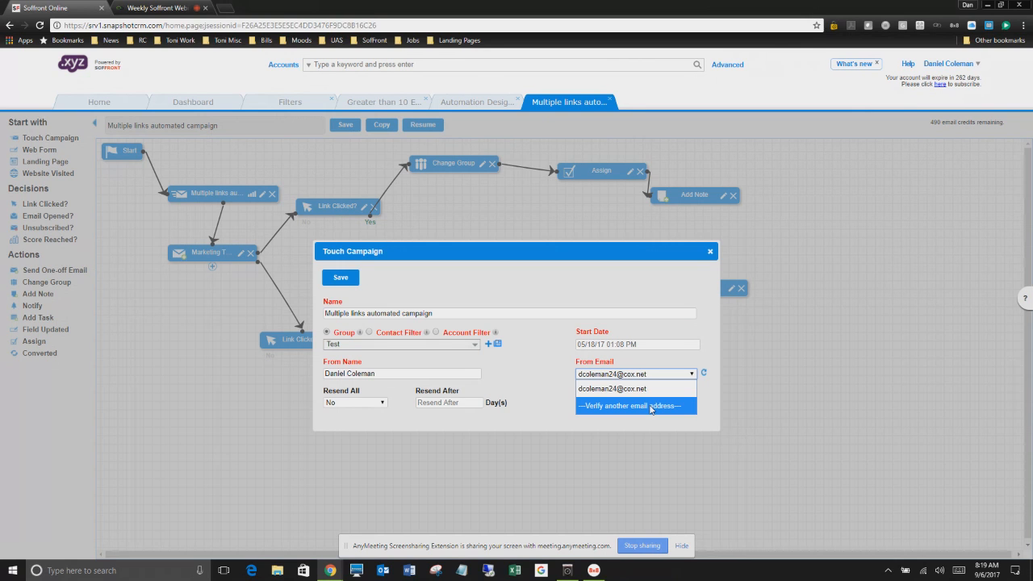
click(603, 245)
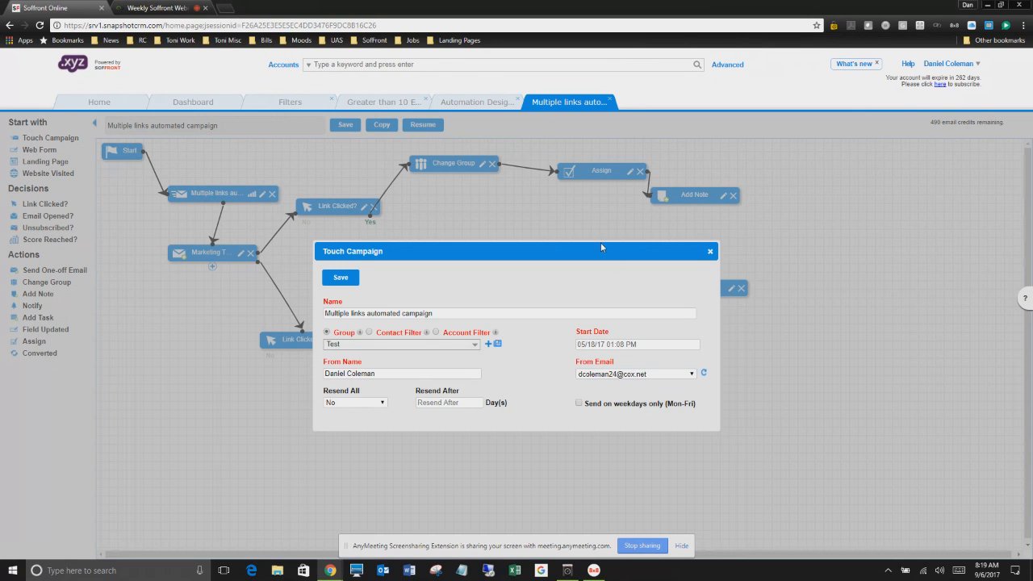
- Switch to the AnyMeeting session, read the attendee chat from its first message to its latest, and return to the Soffront campaign
click(136, 9)
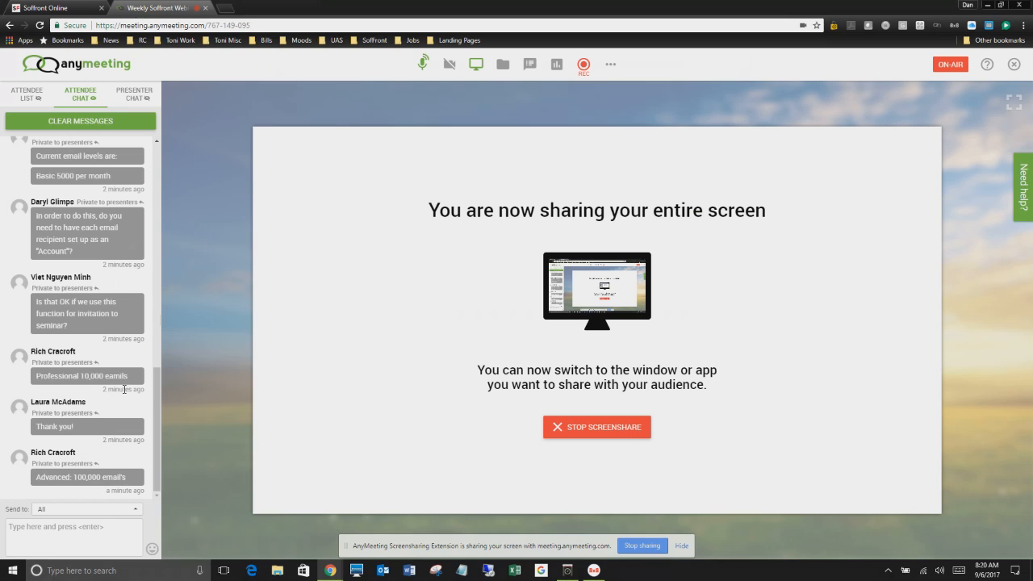
scroll(154, 381, up, 1)
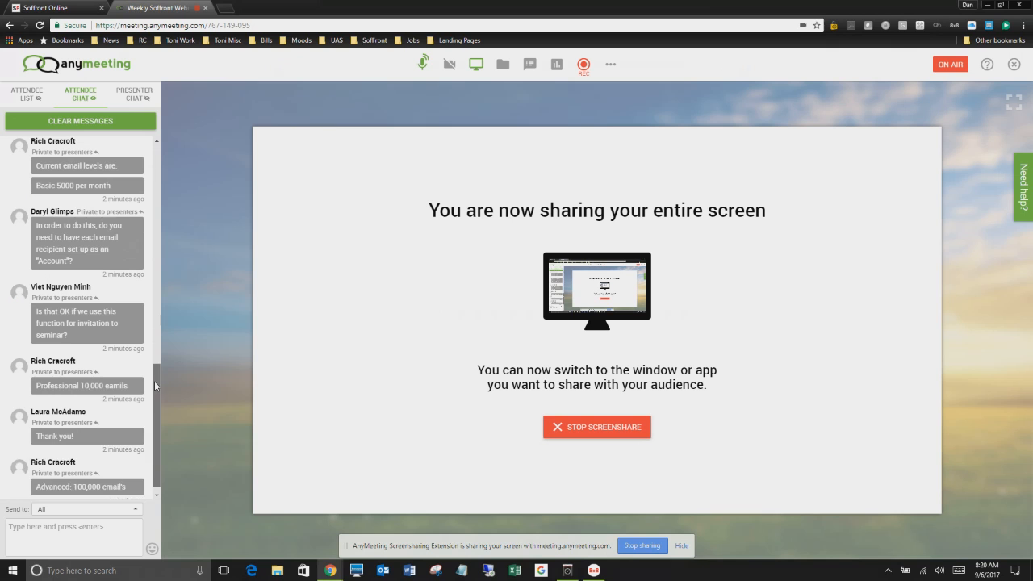
scroll(154, 376, up, 3)
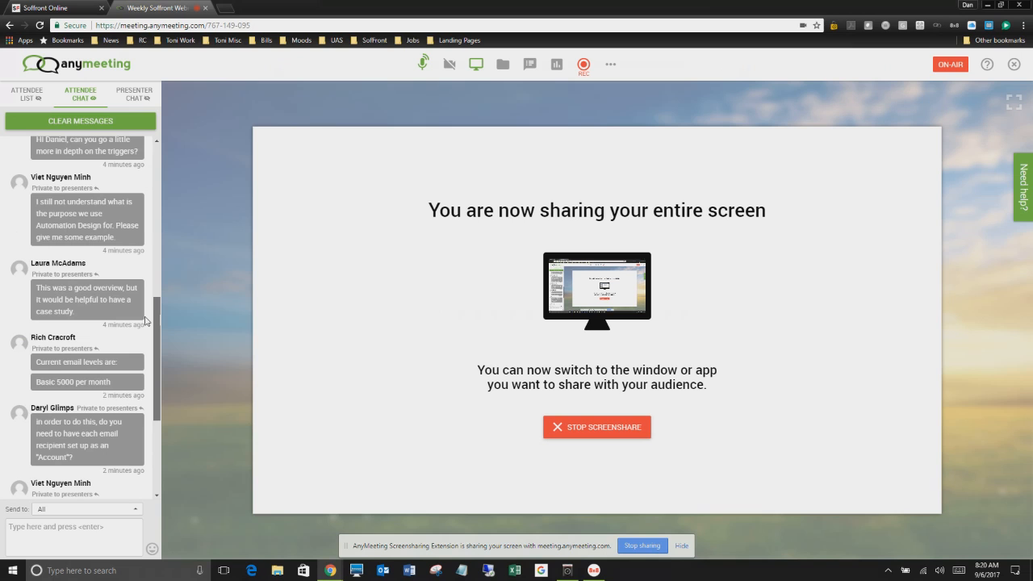
scroll(146, 321, up, 6)
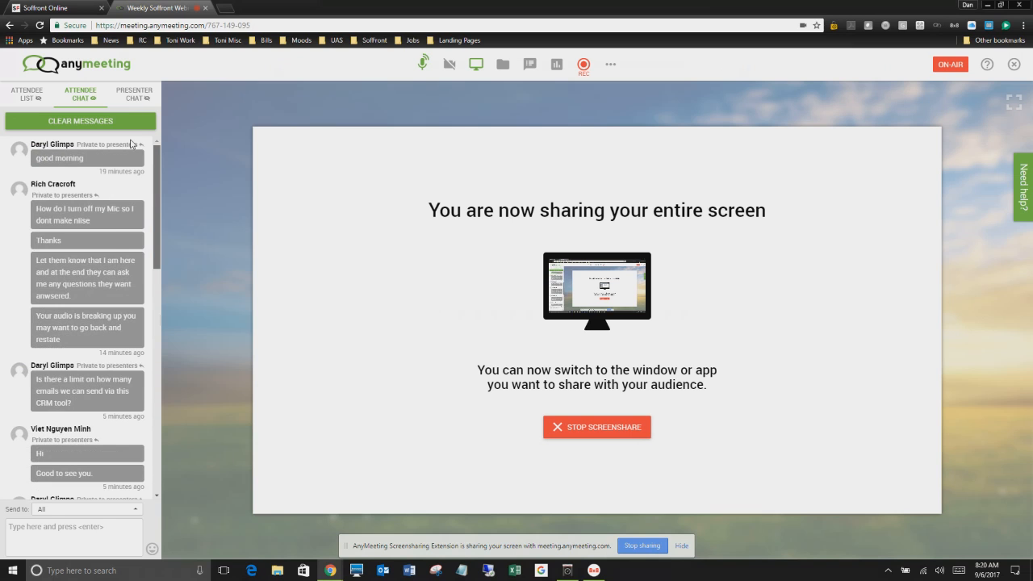
drag(137, 203, 151, 457)
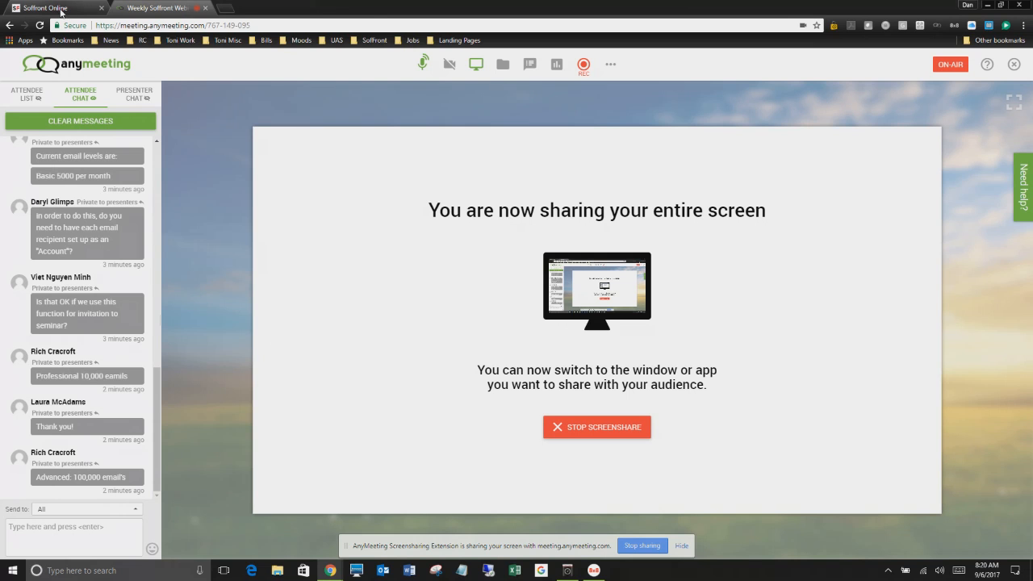
click(62, 12)
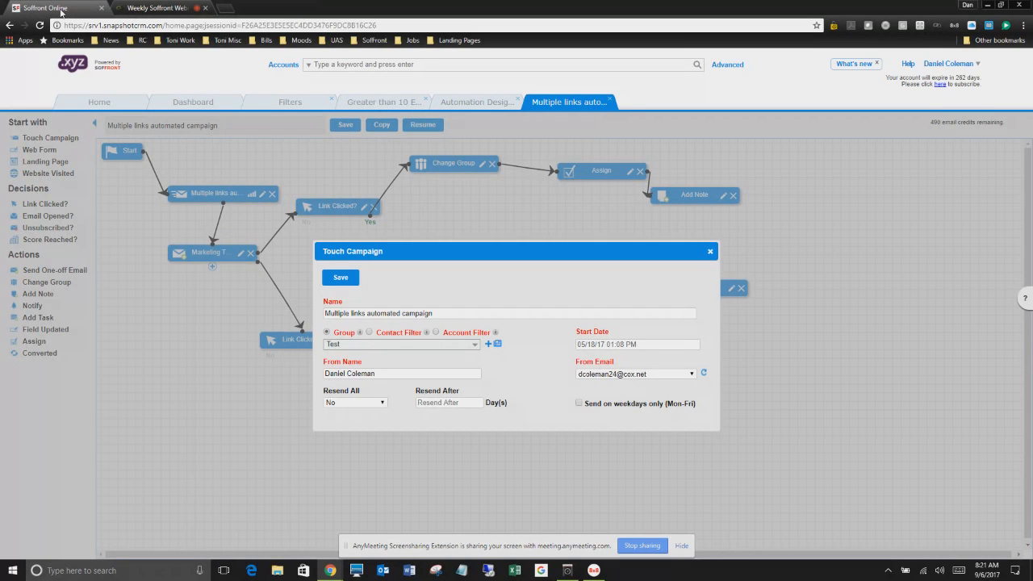
- Close the Multiple links automated campaign and start a new one from the "Capture leads from a landing page and nurture" template
click(710, 253)
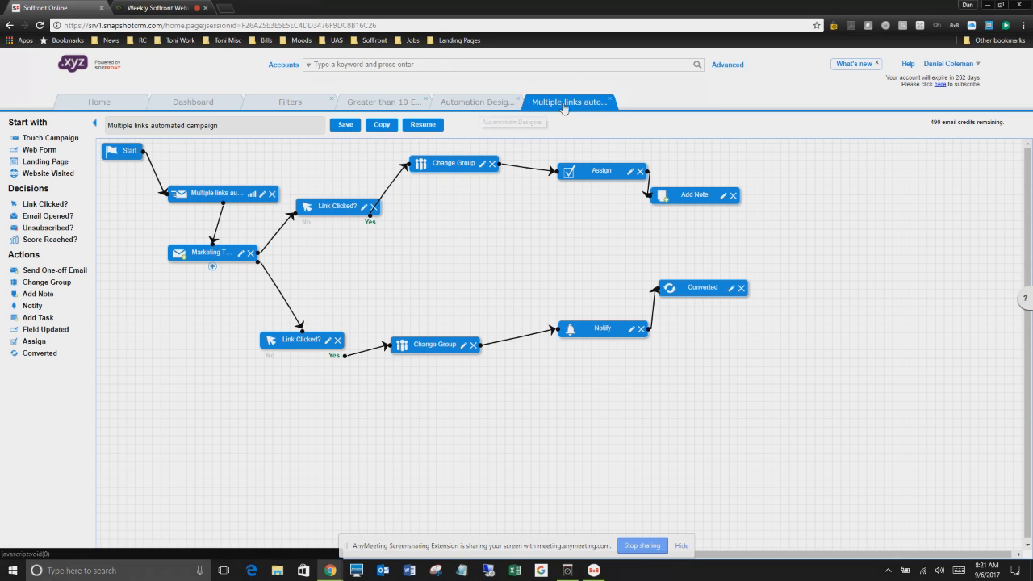
click(610, 99)
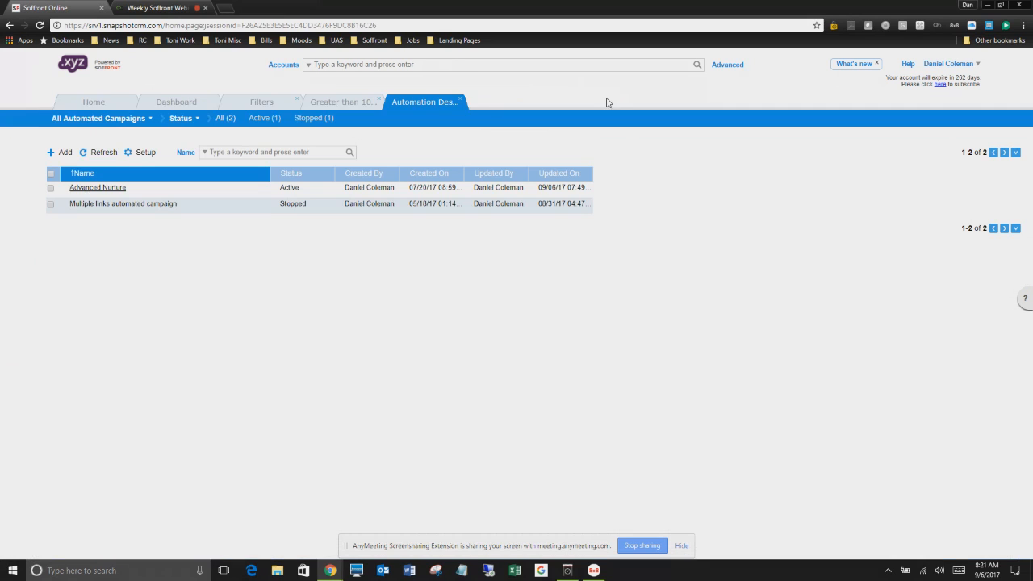
click(56, 152)
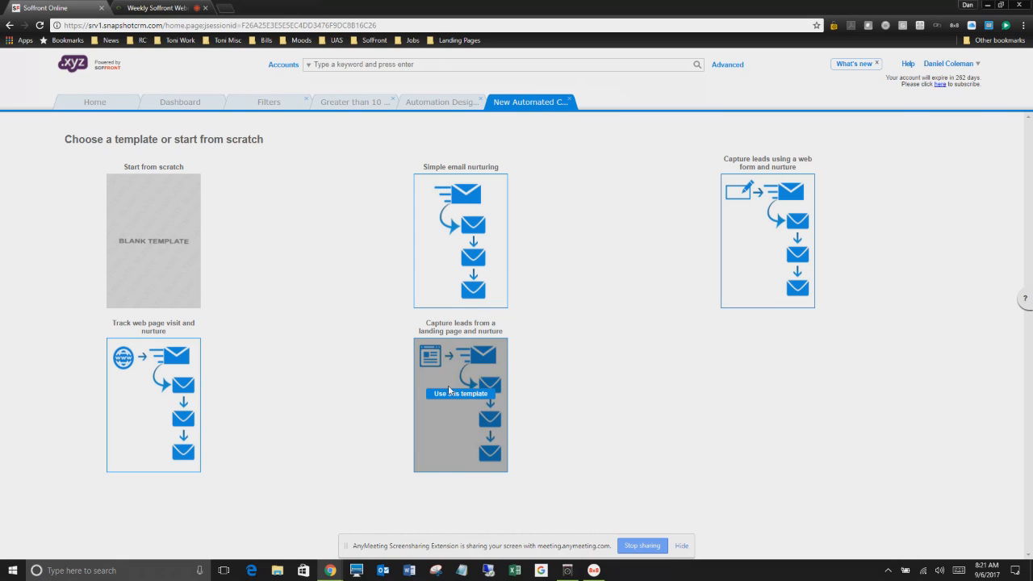
mouse_move(486, 331)
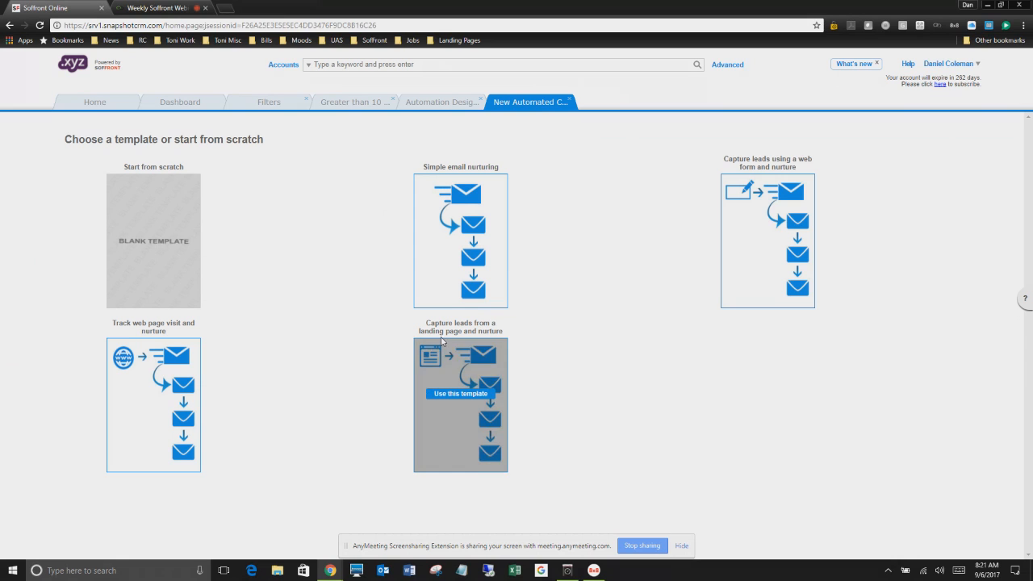
click(458, 398)
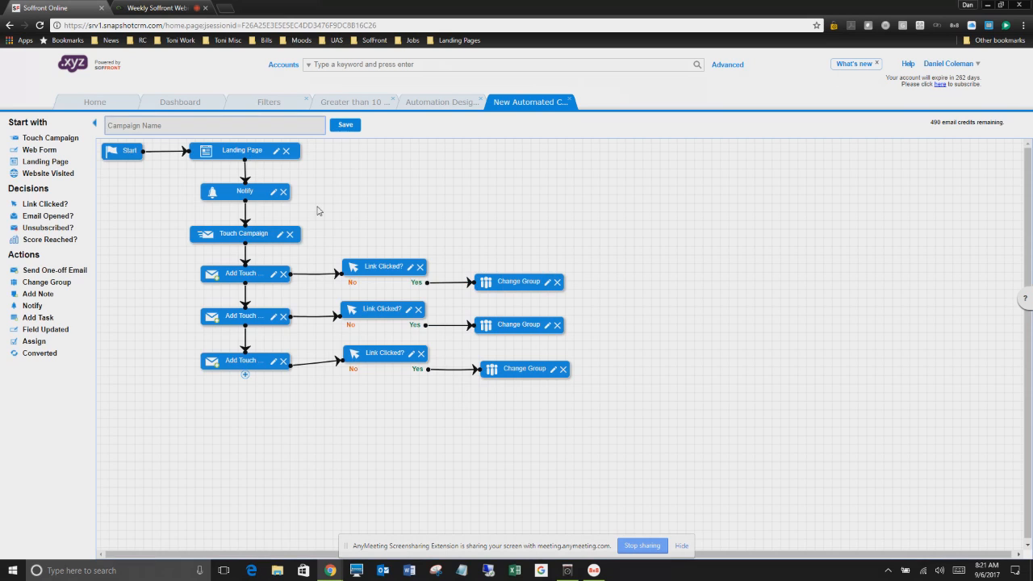
- Set the campaign's Landing Page element to the Wedding page, save it, and reopen its settings to check the selection
click(276, 152)
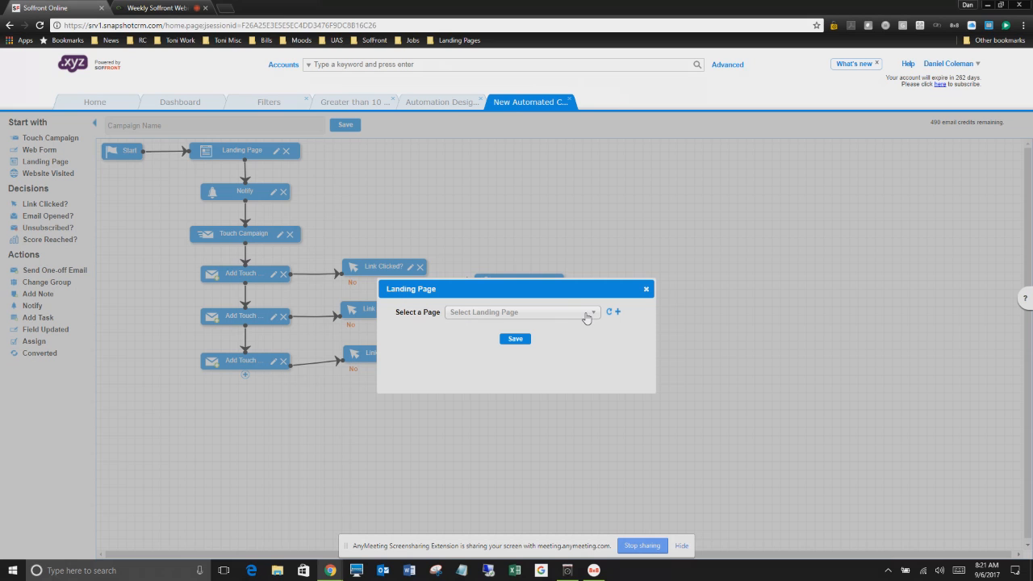
click(586, 316)
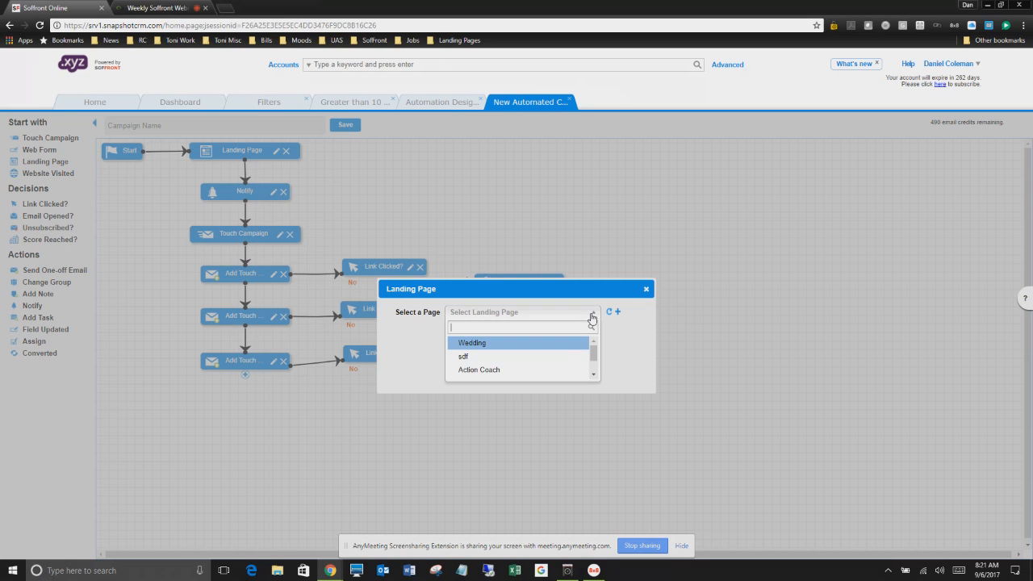
click(492, 346)
click(515, 339)
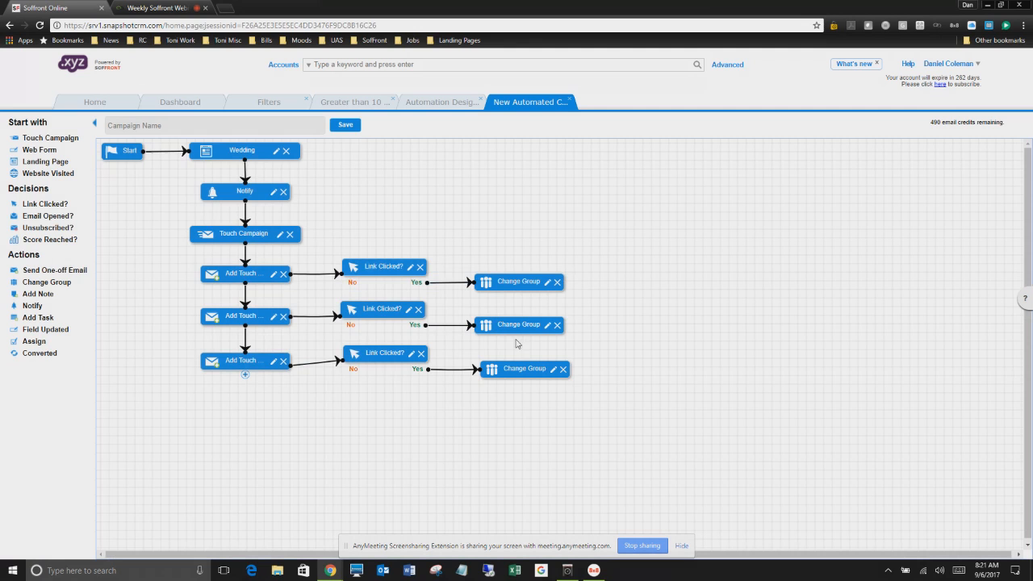
click(275, 152)
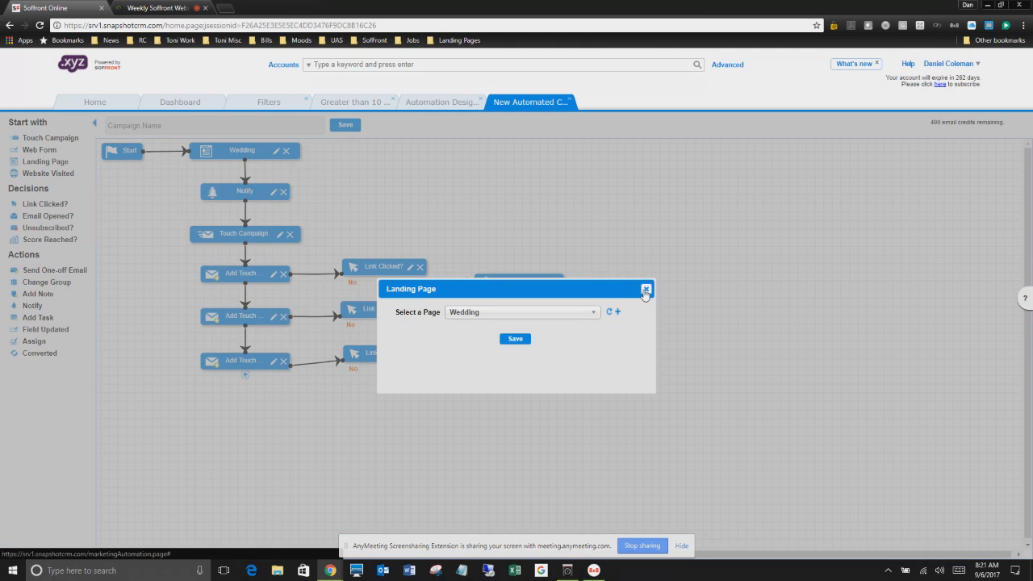
click(645, 289)
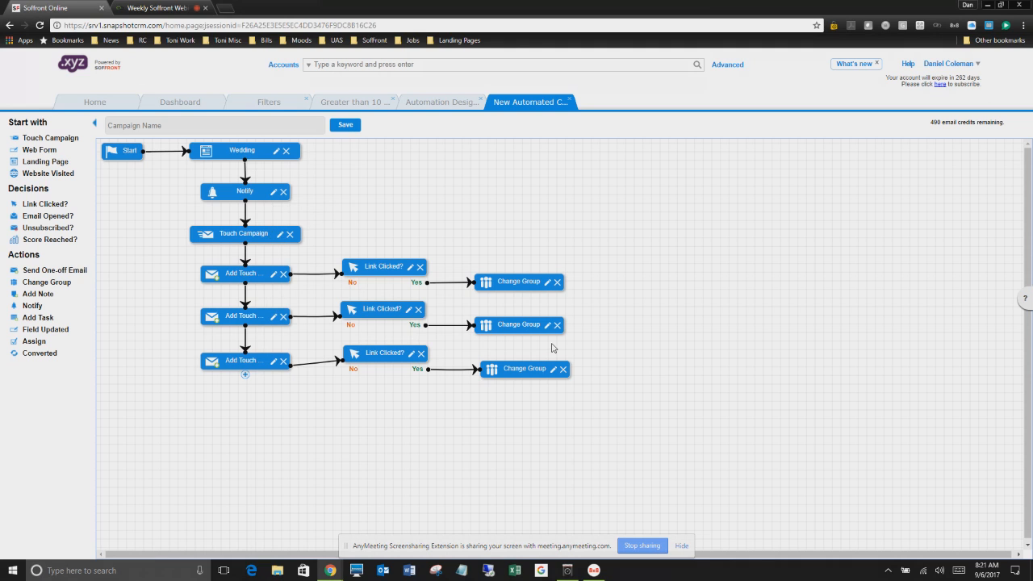
- Switch to the AnyMeeting session and check the attendee chat for unanswered questions
click(155, 8)
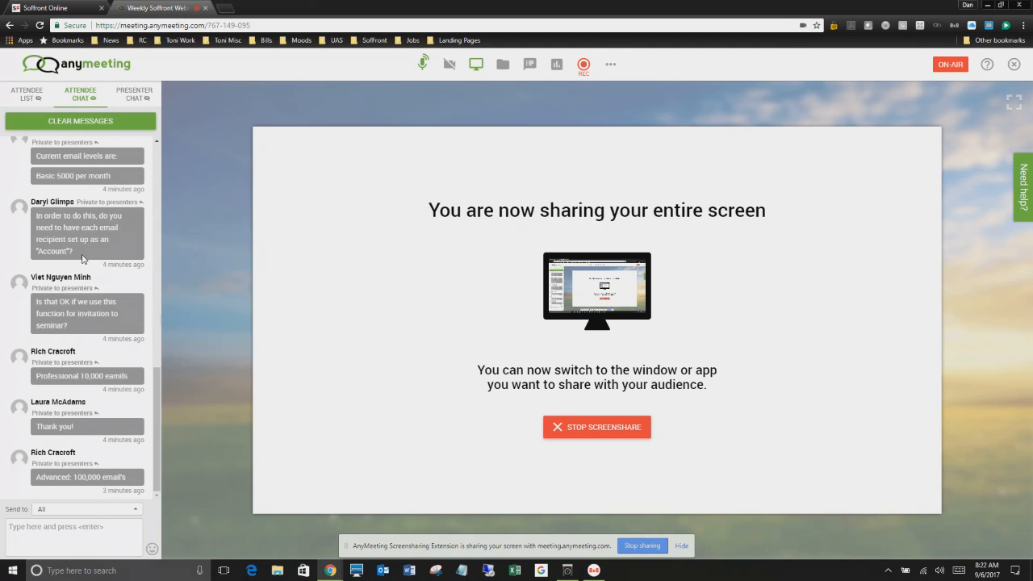
scroll(92, 337, up, 1)
scroll(90, 354, down, 1)
- Open soffront.com in a new browser tab and go to its Pricing page
click(227, 9)
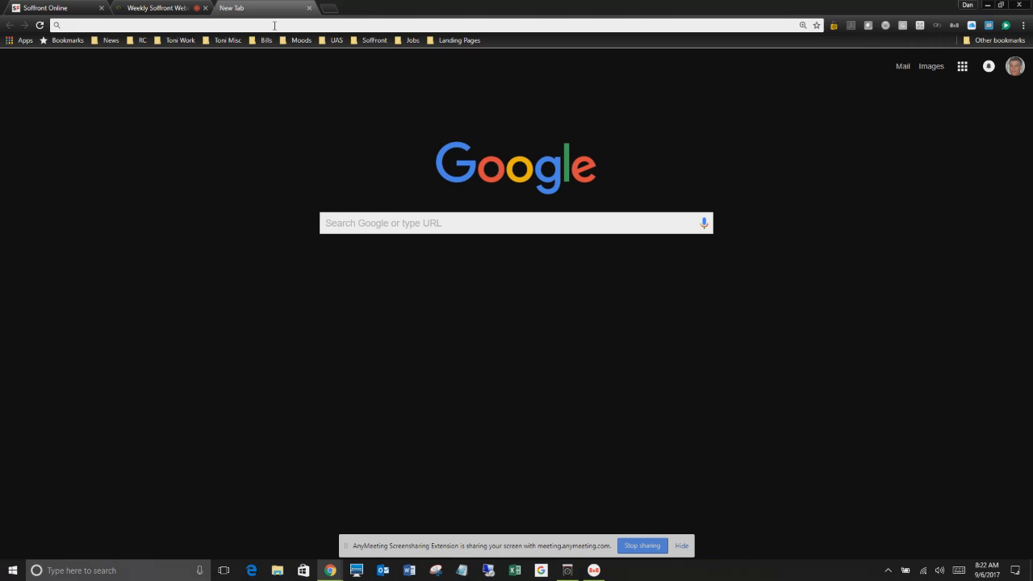
text(soff)
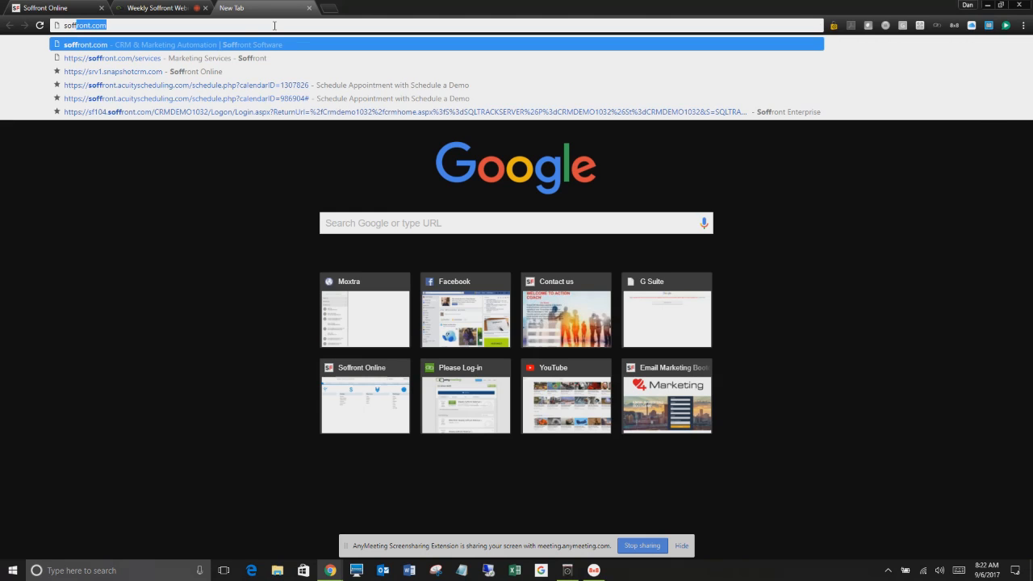
key(Return)
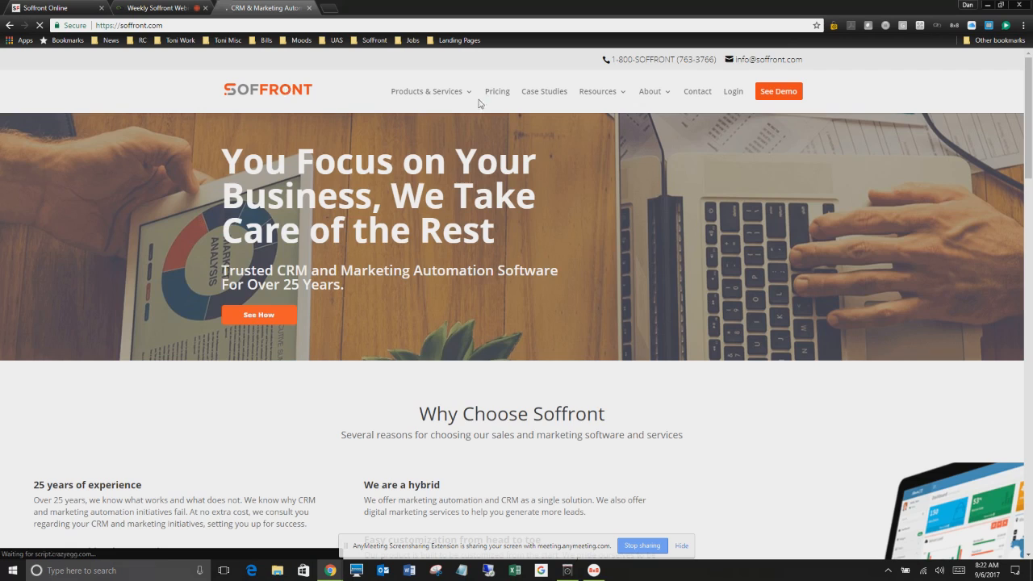
click(500, 94)
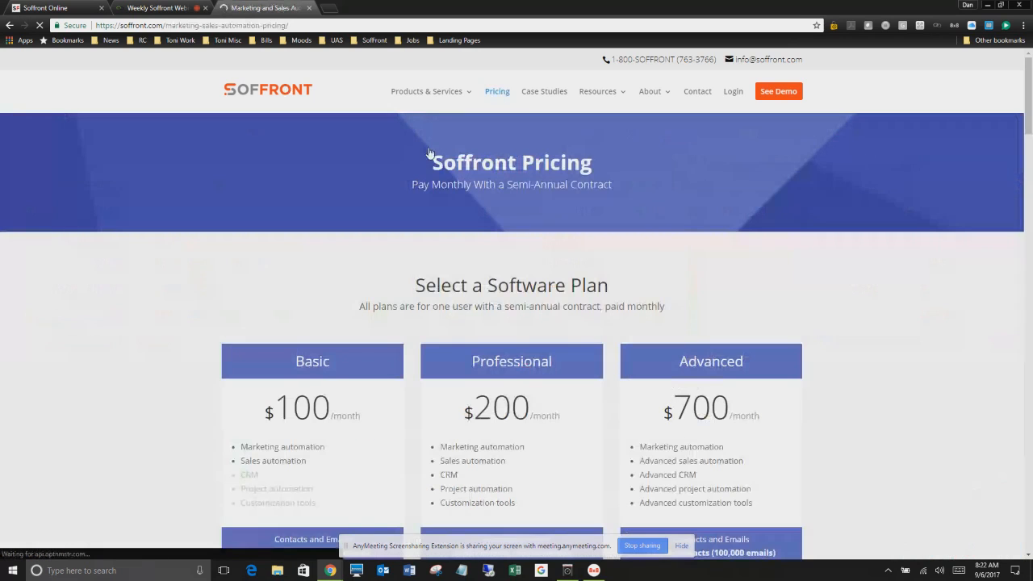
- Examine the contact and email allowances of the software plans, highlighting the email allowance of the Professional plan
scroll(361, 171, down, 2)
scroll(354, 170, down, 1)
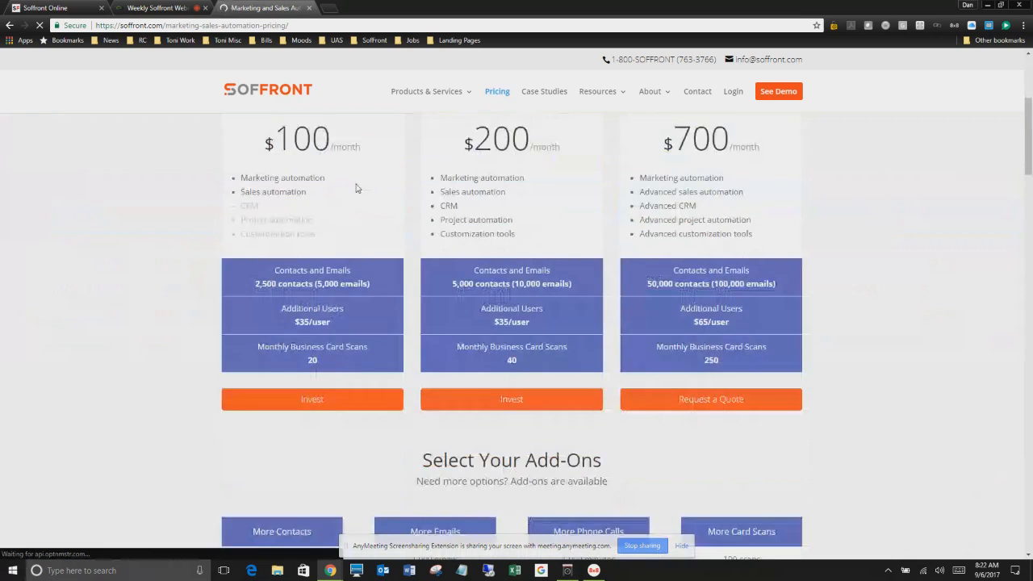
scroll(353, 191, down, 1)
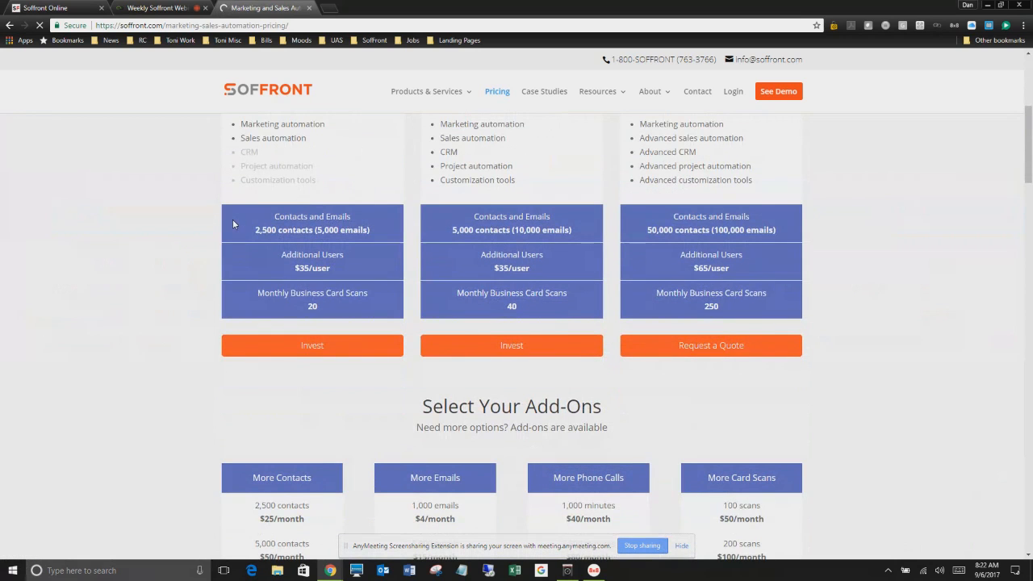
scroll(349, 262, up, 2)
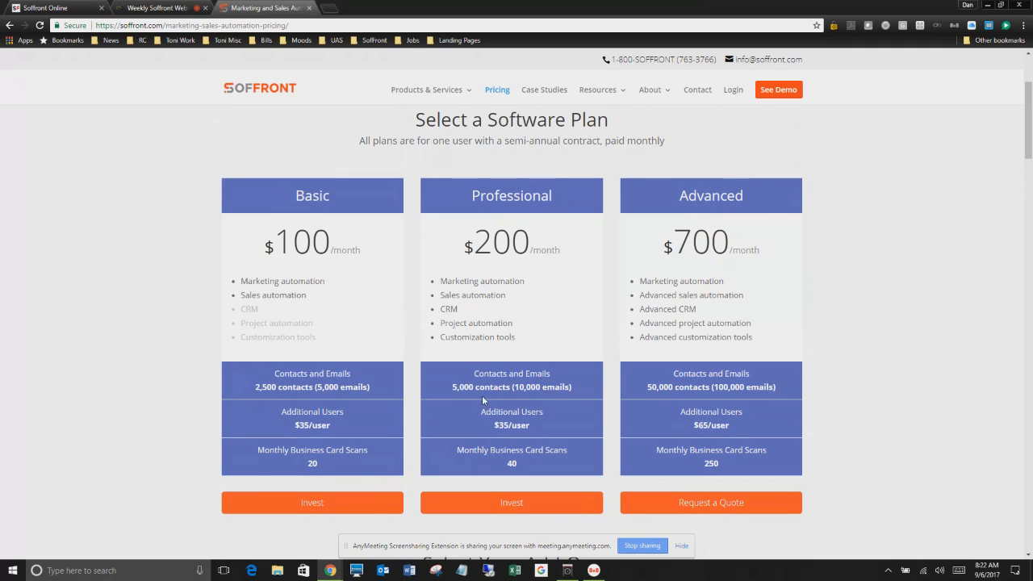
drag(513, 386, 571, 388)
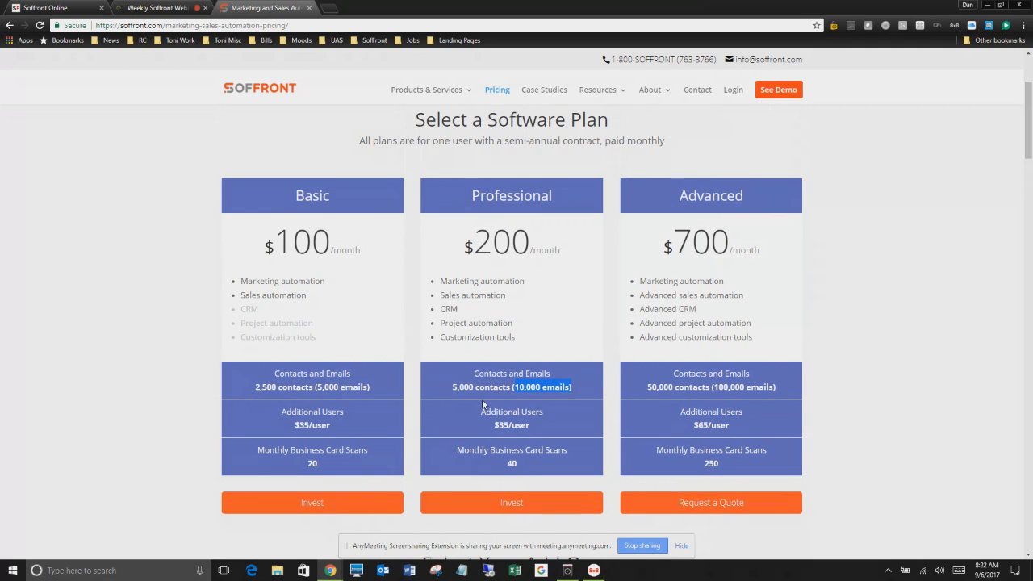
- Examine the add-on prices for contacts, emails, phone calls and card scans, and the one-time-cost packages further down the pricing page
scroll(476, 391, down, 1)
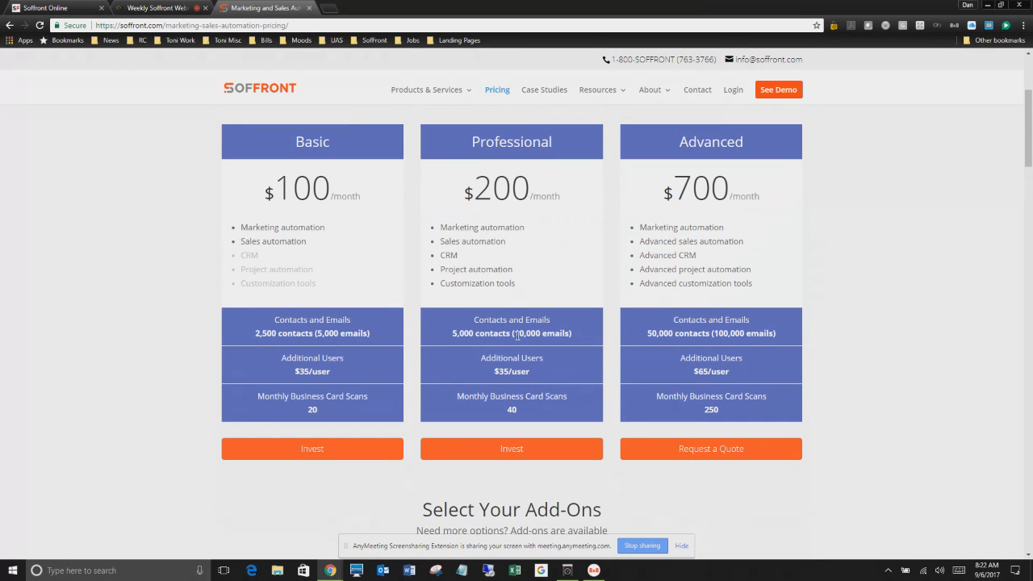
scroll(259, 308, down, 2)
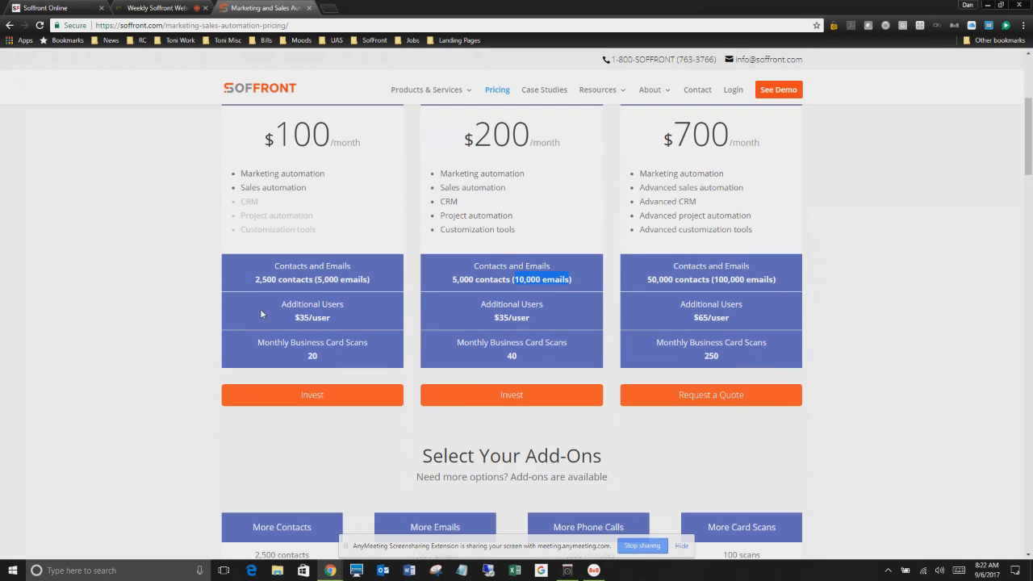
scroll(154, 296, down, 4)
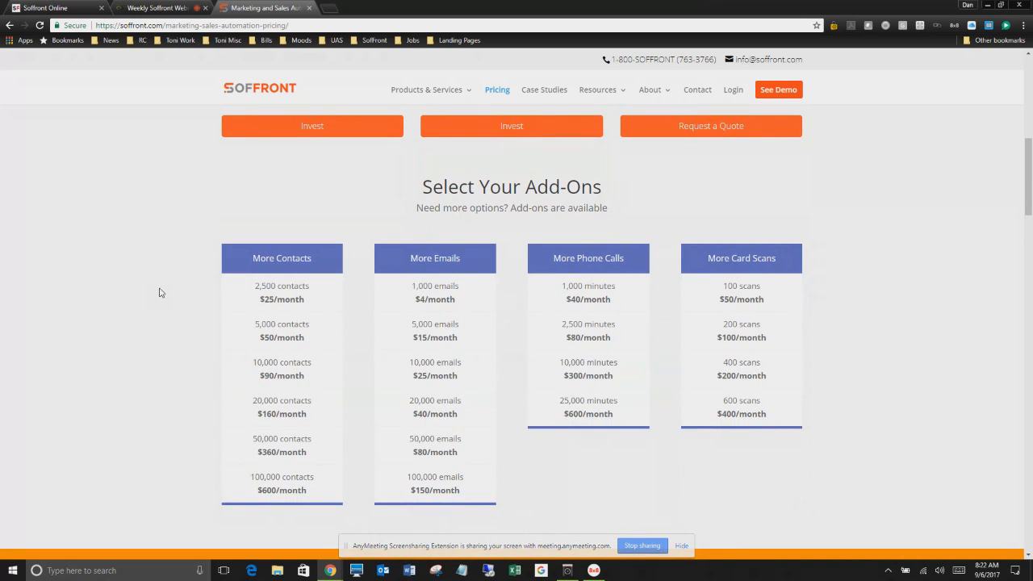
scroll(159, 292, down, 1)
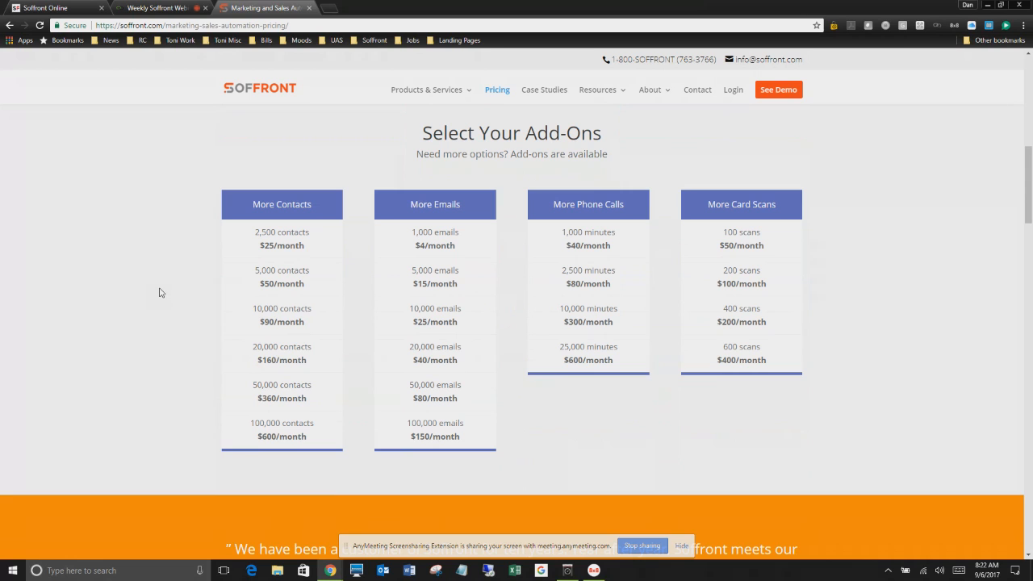
scroll(161, 293, down, 5)
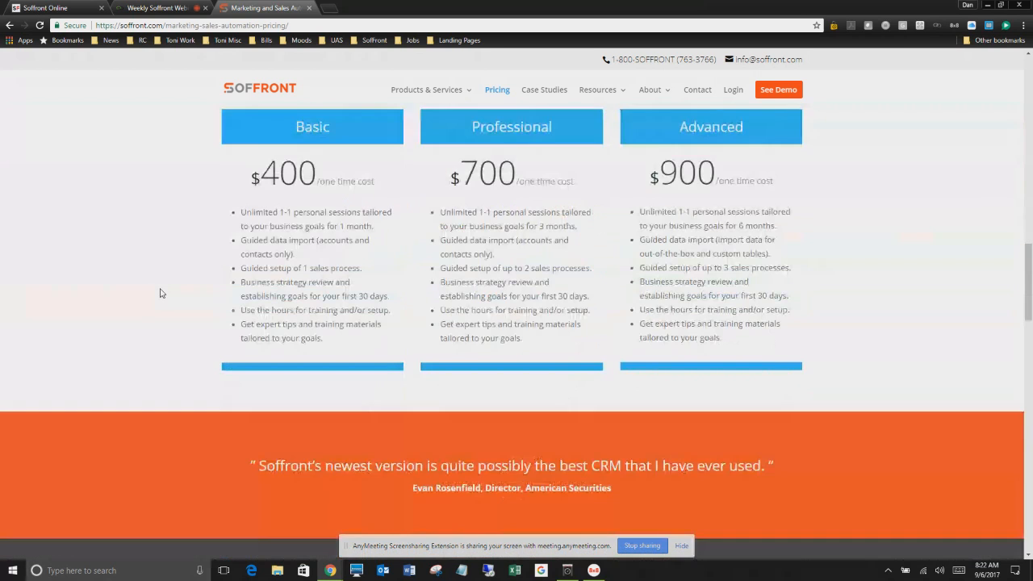
- Check the attendee chat, return to the software plans on the pricing page, and highlight the Basic plan's allowance of 5,000 emails
scroll(160, 290, down, 12)
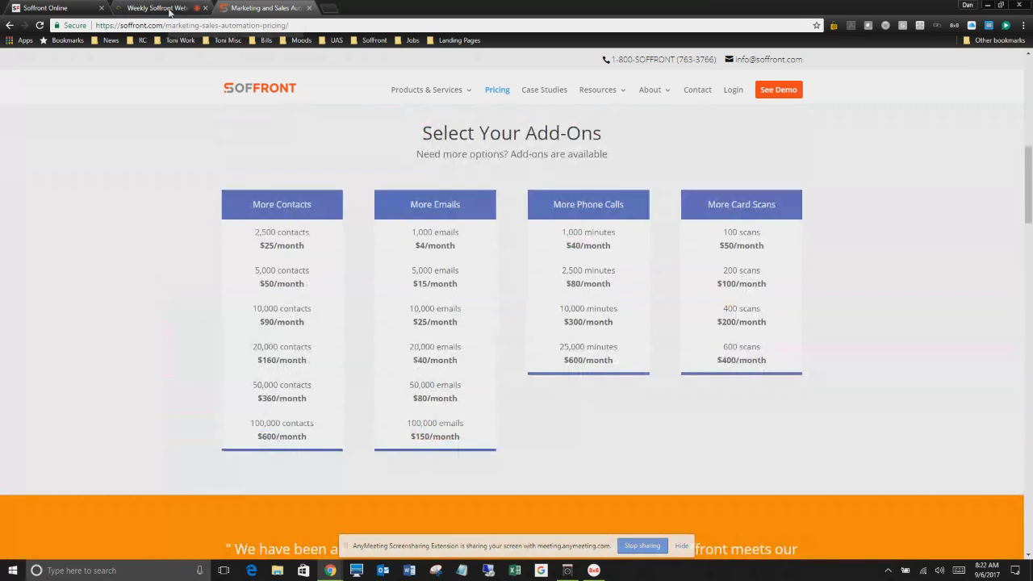
click(170, 9)
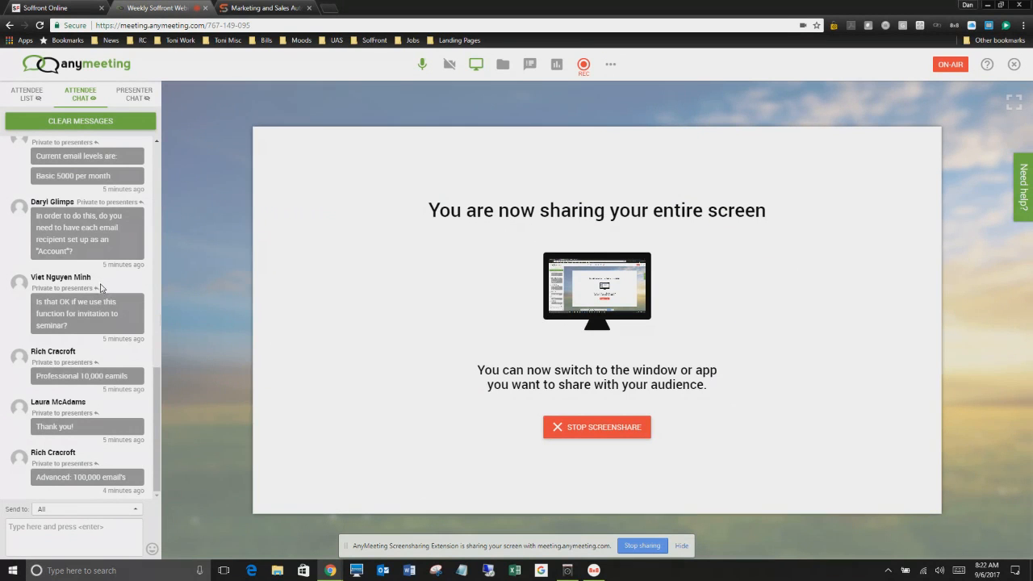
click(251, 10)
scroll(270, 232, up, 6)
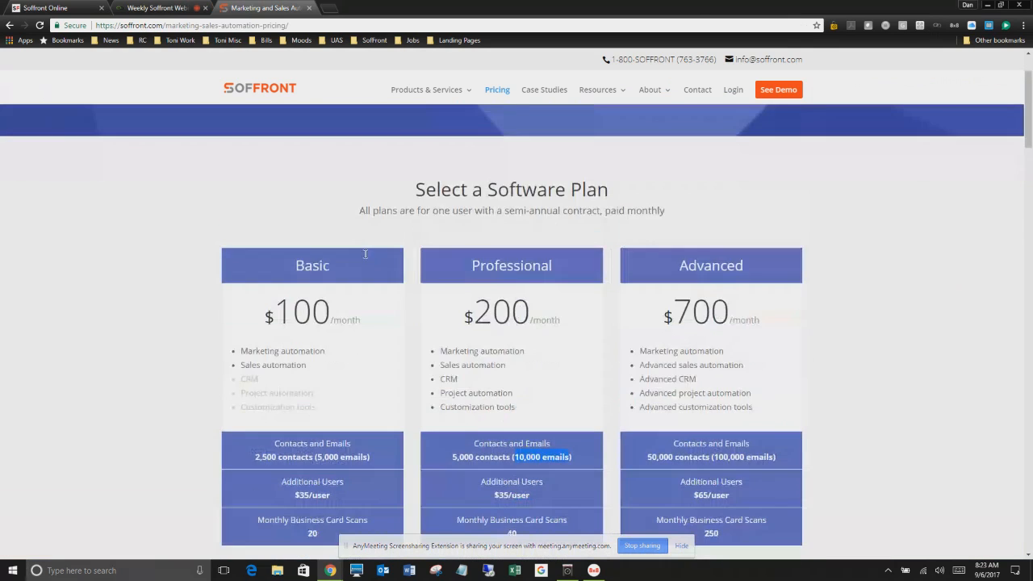
scroll(364, 258, down, 1)
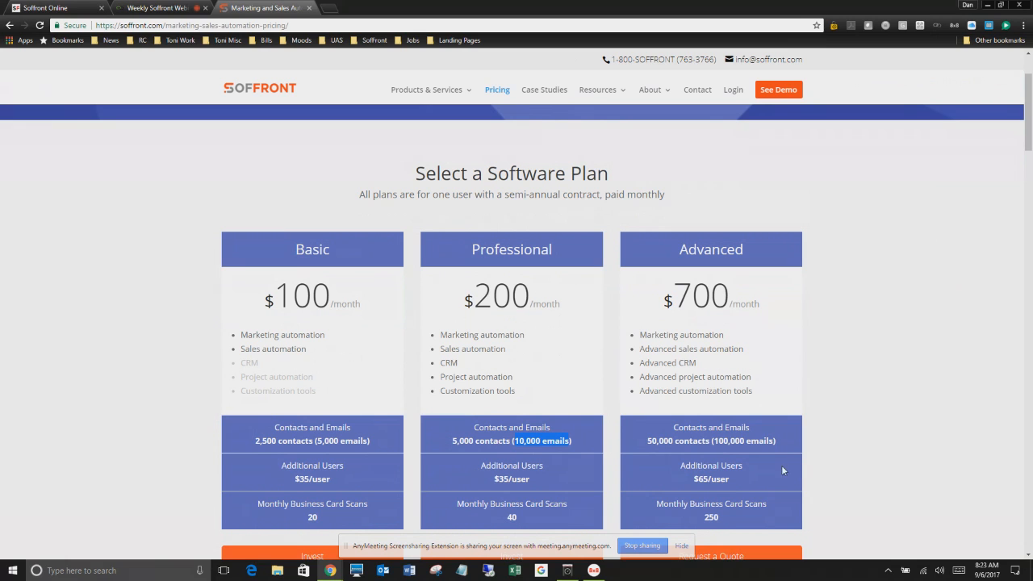
drag(315, 440, 370, 442)
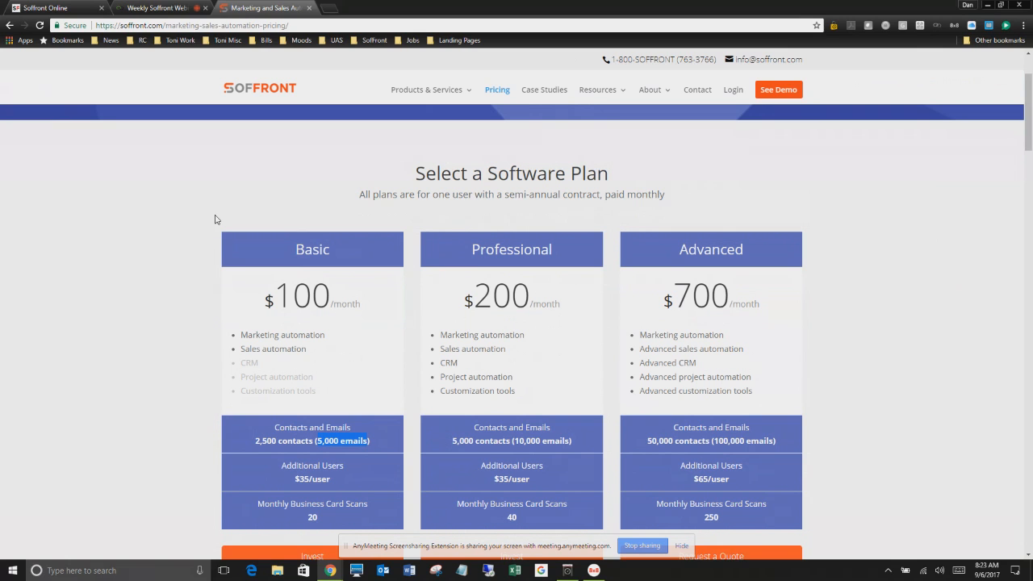
- Switch to the AnyMeeting session and review the attendee chat from its first to its latest message for unanswered questions
click(150, 9)
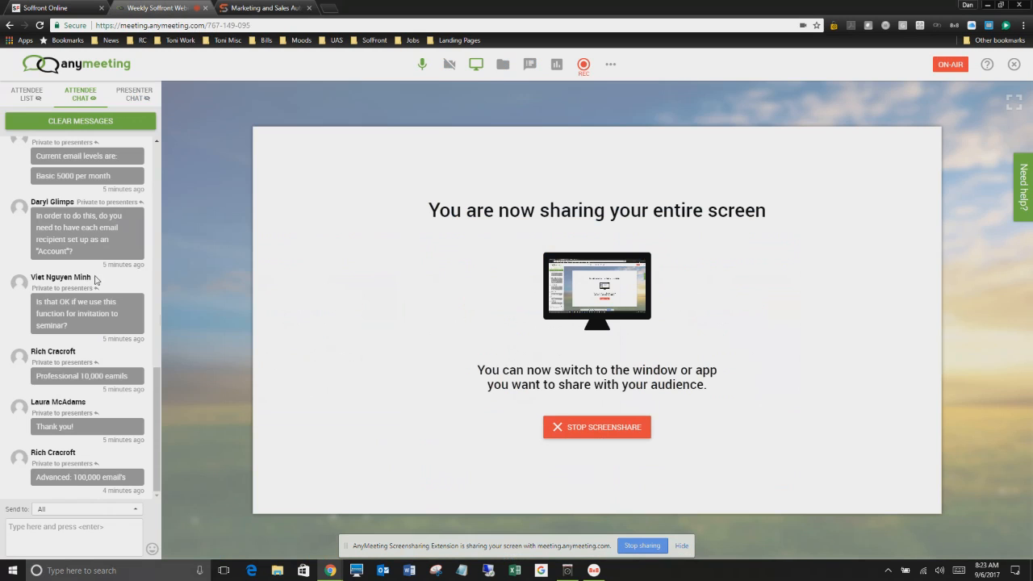
scroll(94, 270, up, 3)
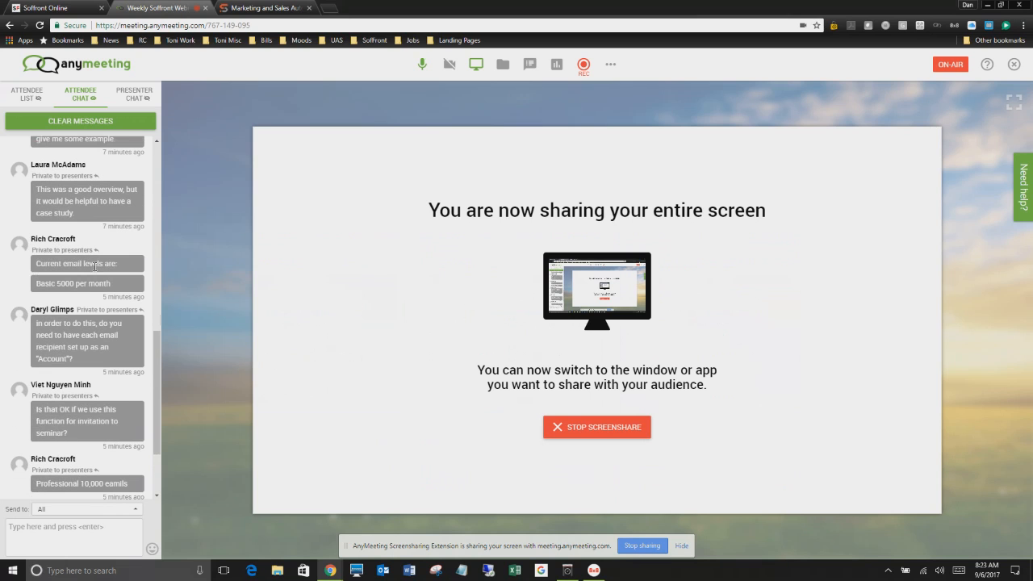
scroll(95, 267, down, 3)
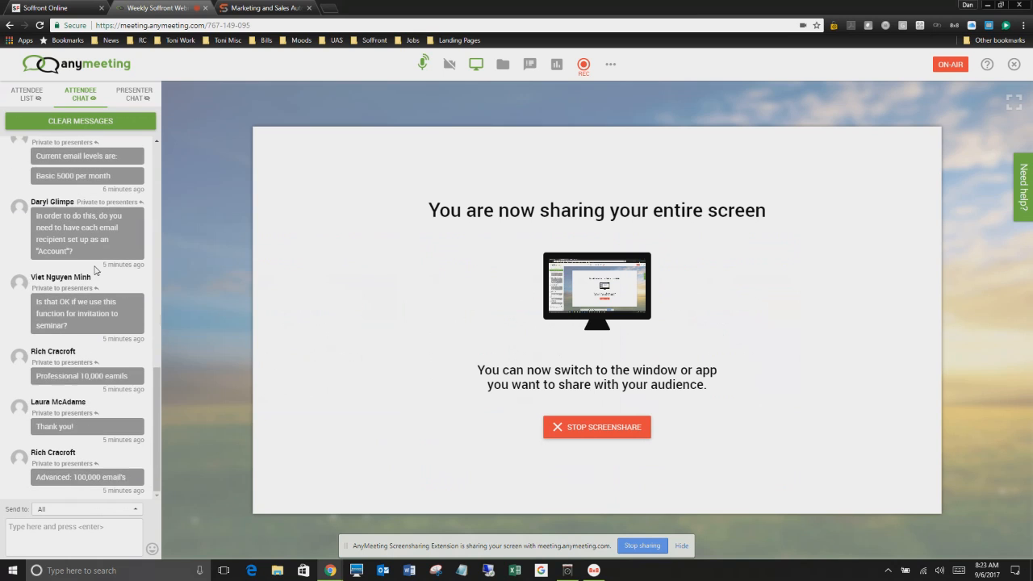
scroll(95, 269, up, 6)
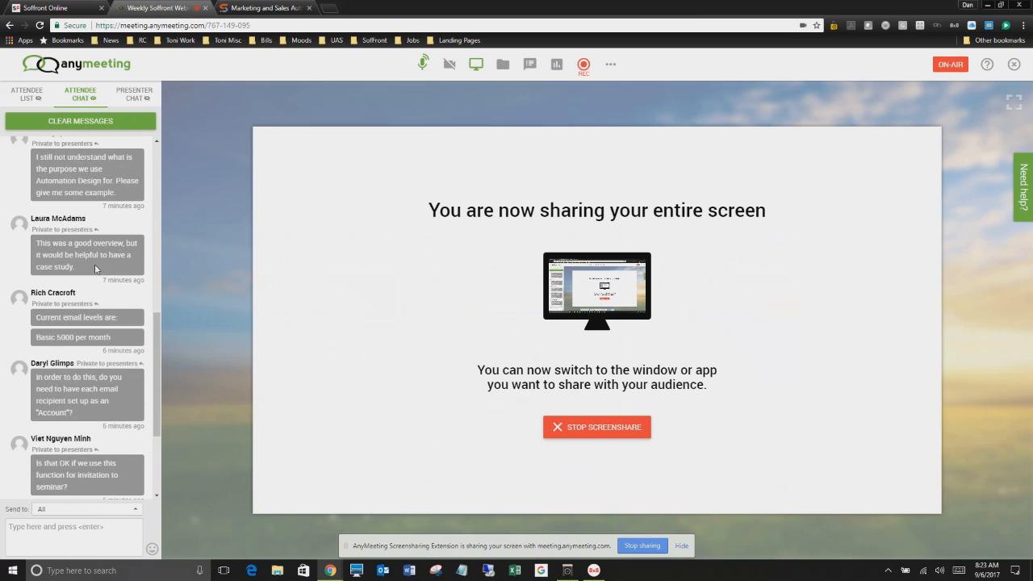
scroll(95, 269, up, 9)
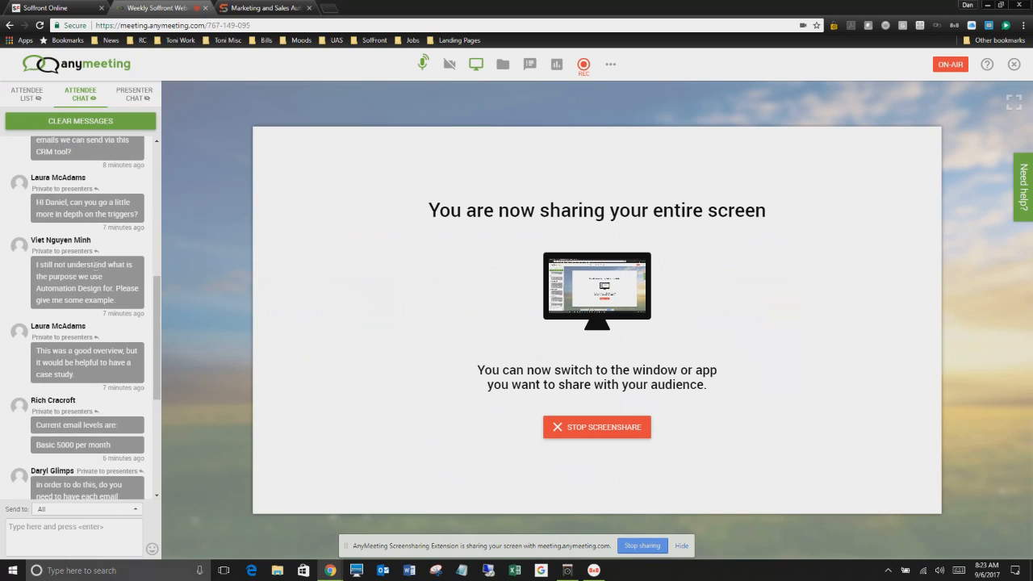
scroll(95, 264, up, 3)
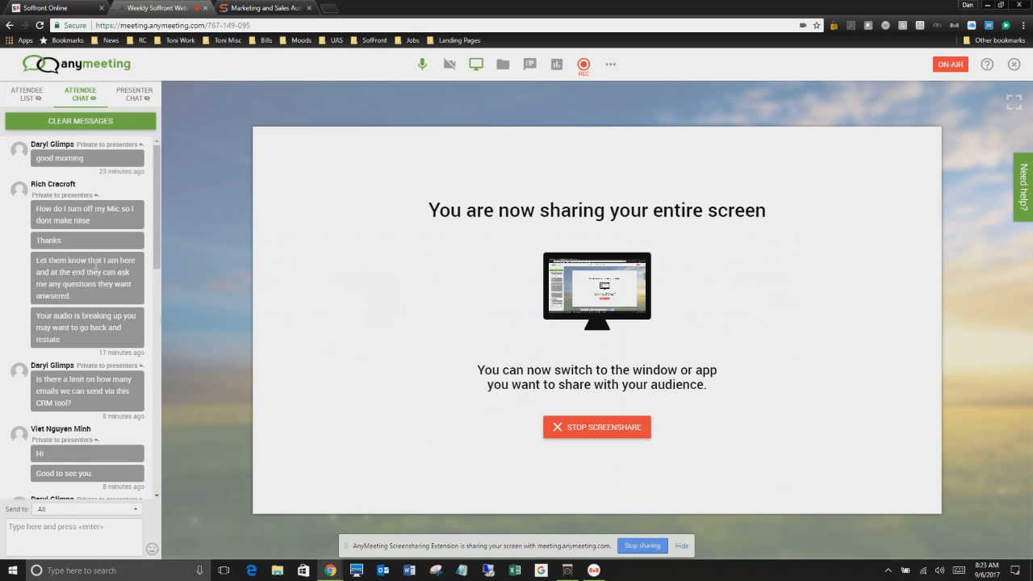
scroll(95, 268, down, 20)
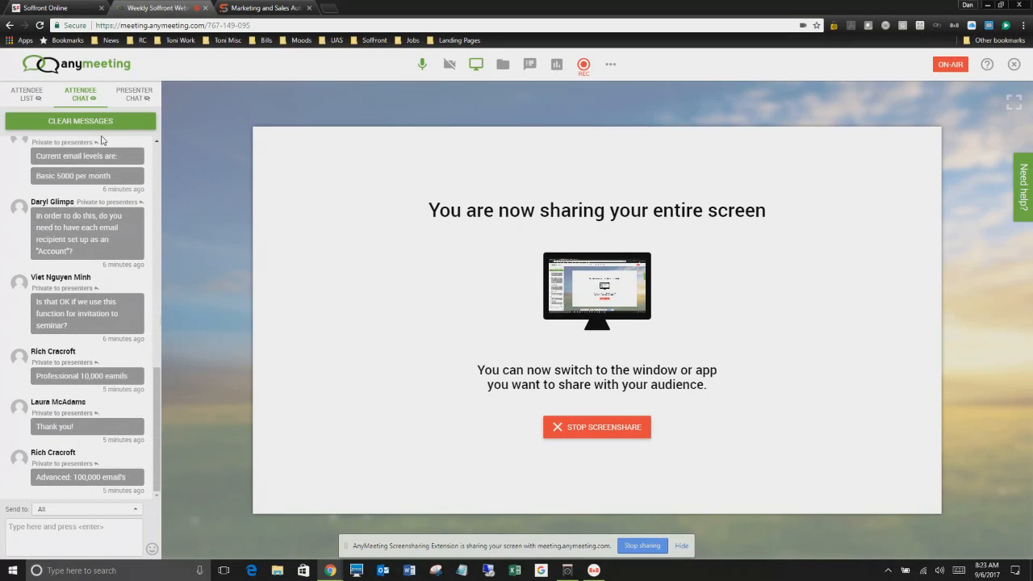
- Check who is in the meeting's attendee list and return to the earlier questions in the attendee chat
click(55, 104)
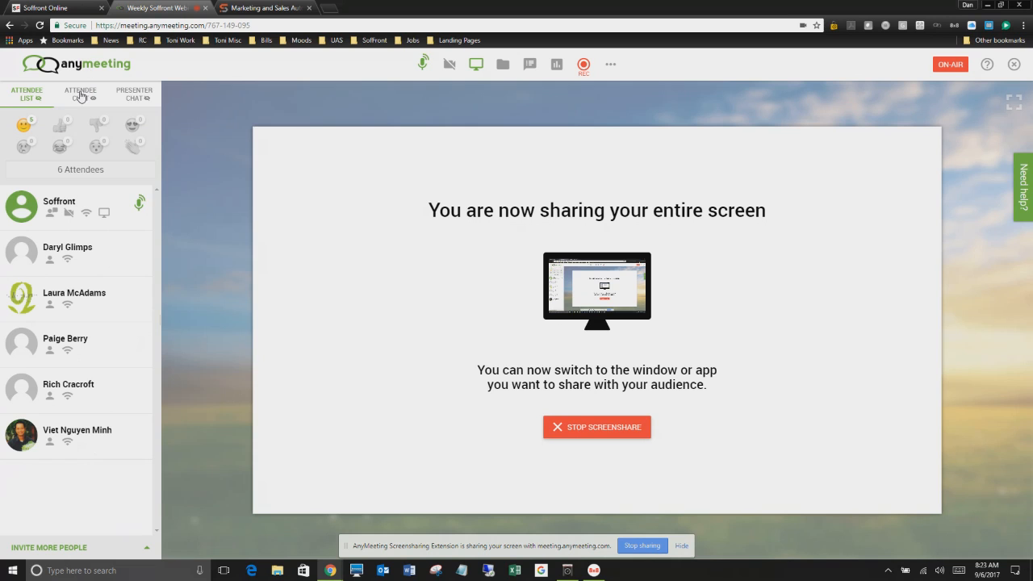
click(81, 96)
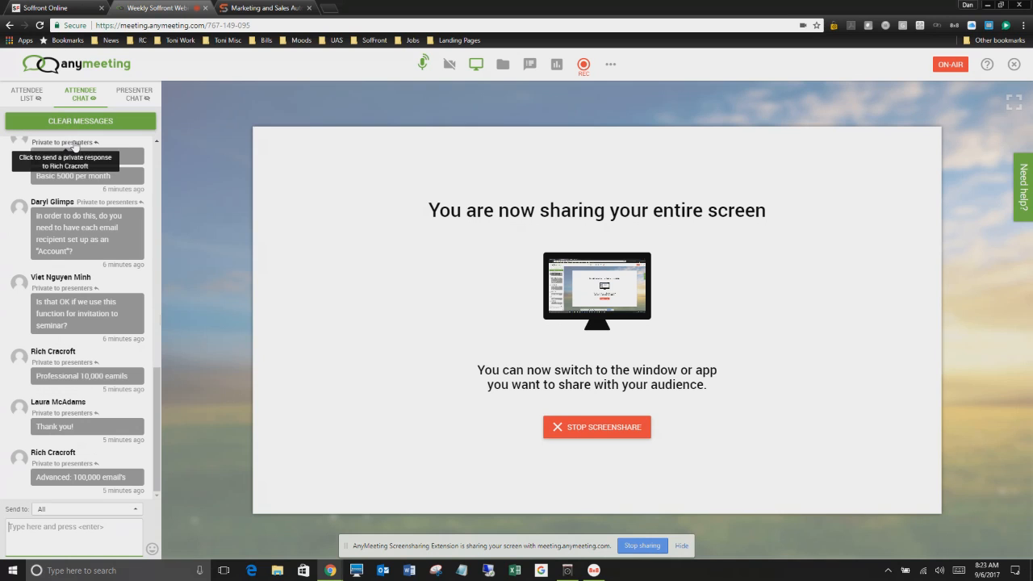
scroll(73, 143, up, 4)
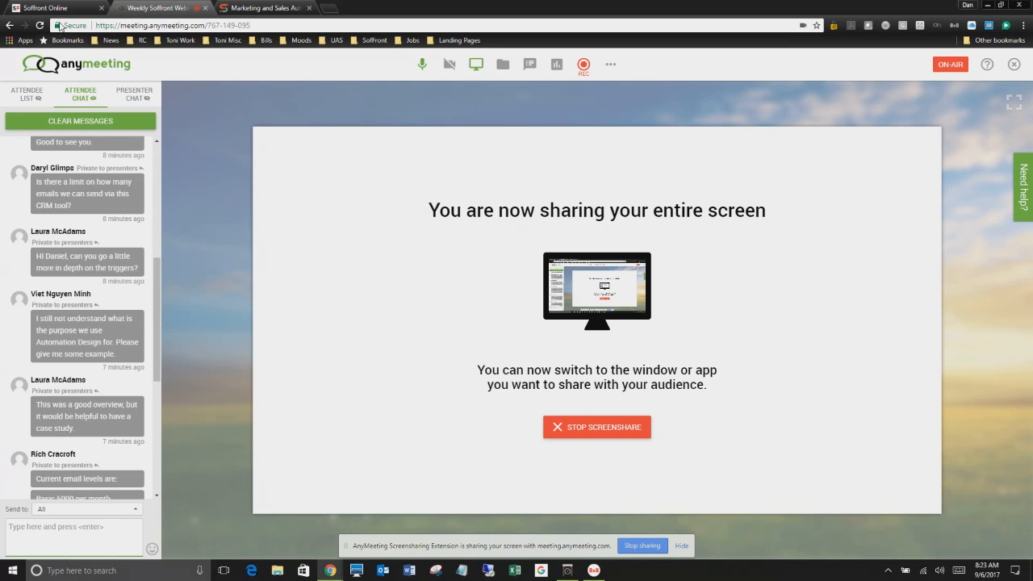
- Show the new automated campaign's flow in Soffront Online, and recheck the AnyMeeting attendee chat for new or remaining questions
click(54, 10)
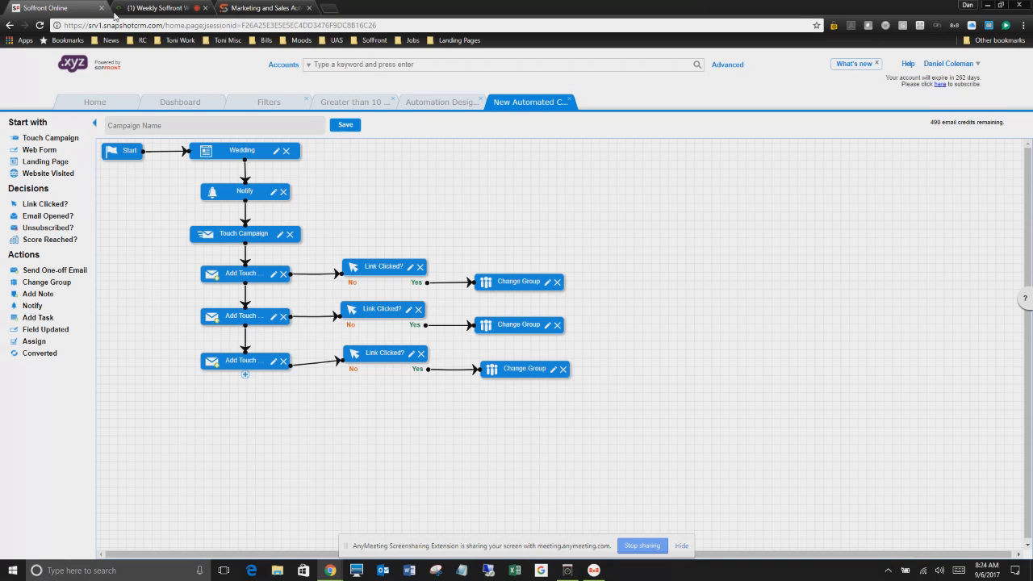
click(151, 7)
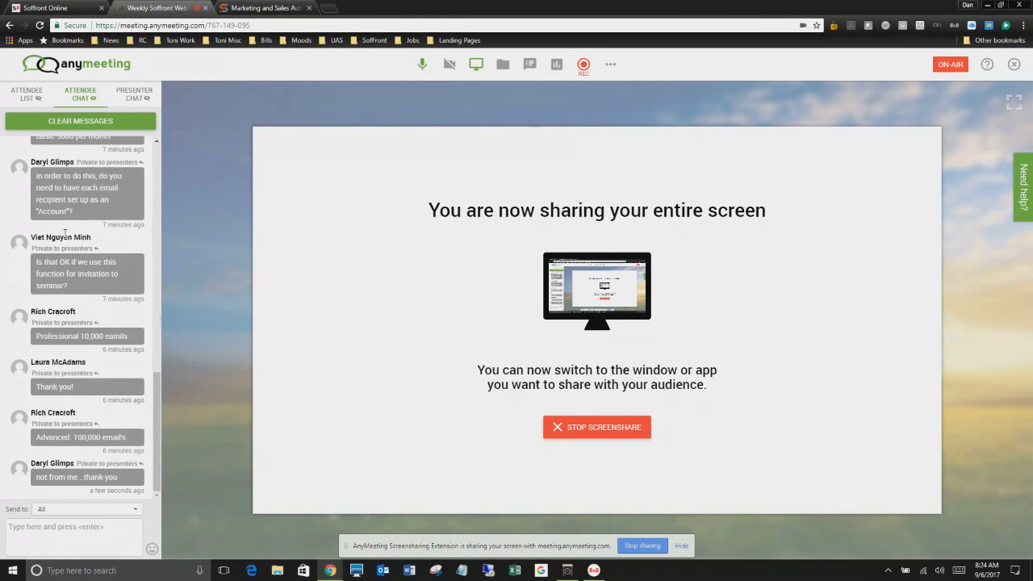
scroll(65, 233, up, 4)
scroll(64, 233, up, 5)
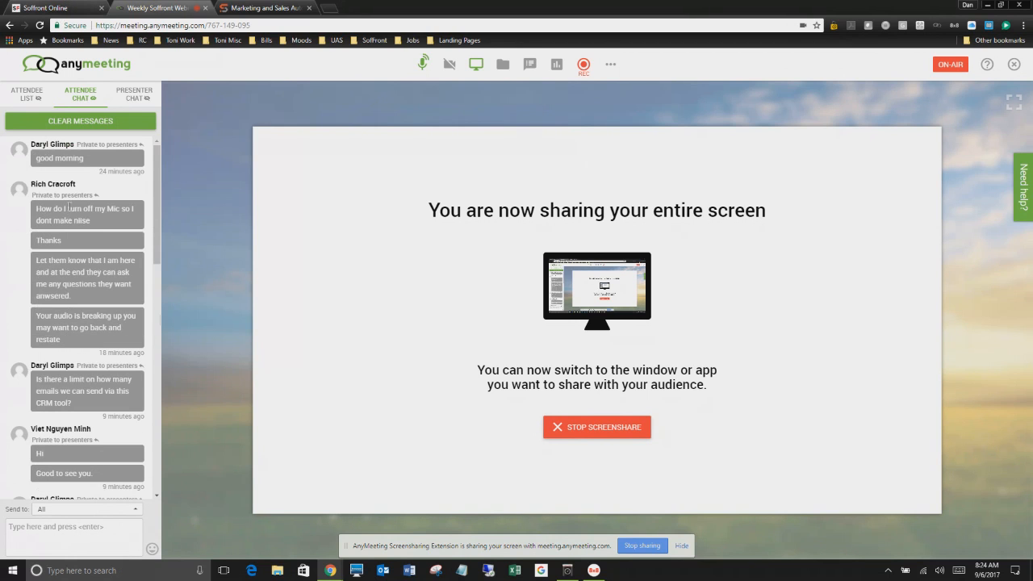
scroll(67, 204, down, 5)
scroll(66, 203, down, 5)
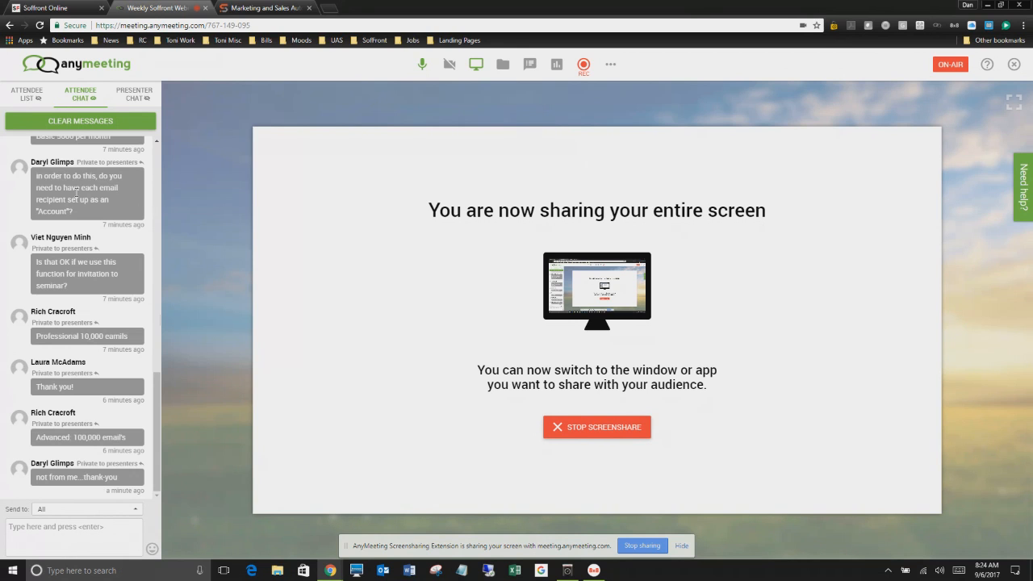
scroll(77, 191, up, 1)
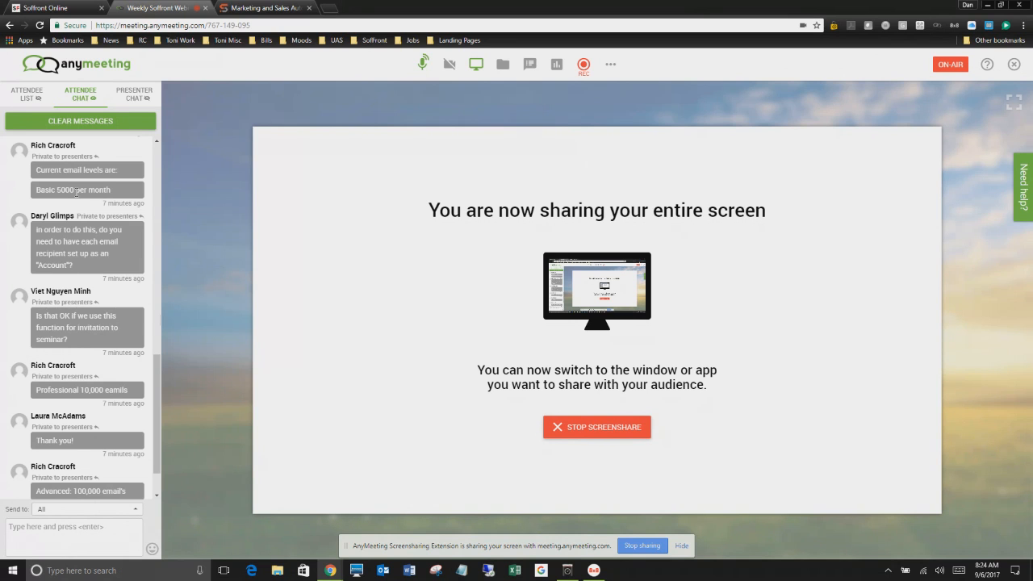
scroll(77, 191, up, 3)
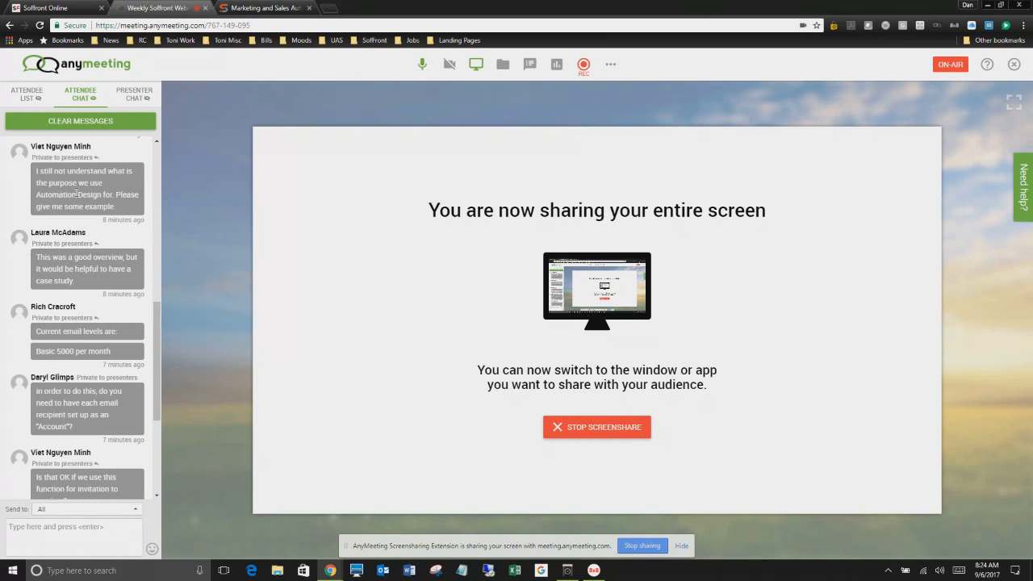
scroll(77, 192, up, 2)
scroll(77, 191, up, 4)
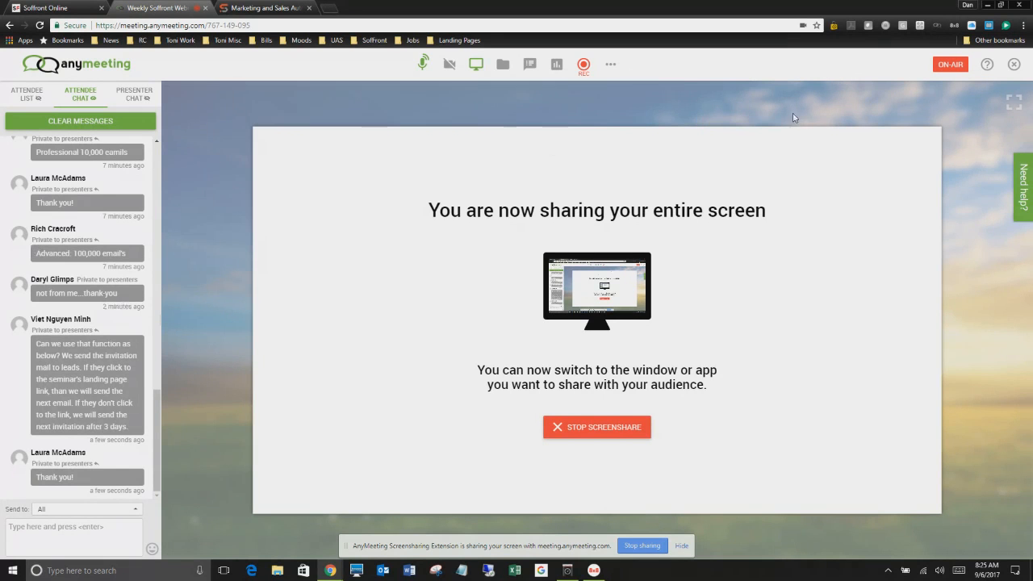
- Start ending the AnyMeeting session for all attendees
click(1013, 64)
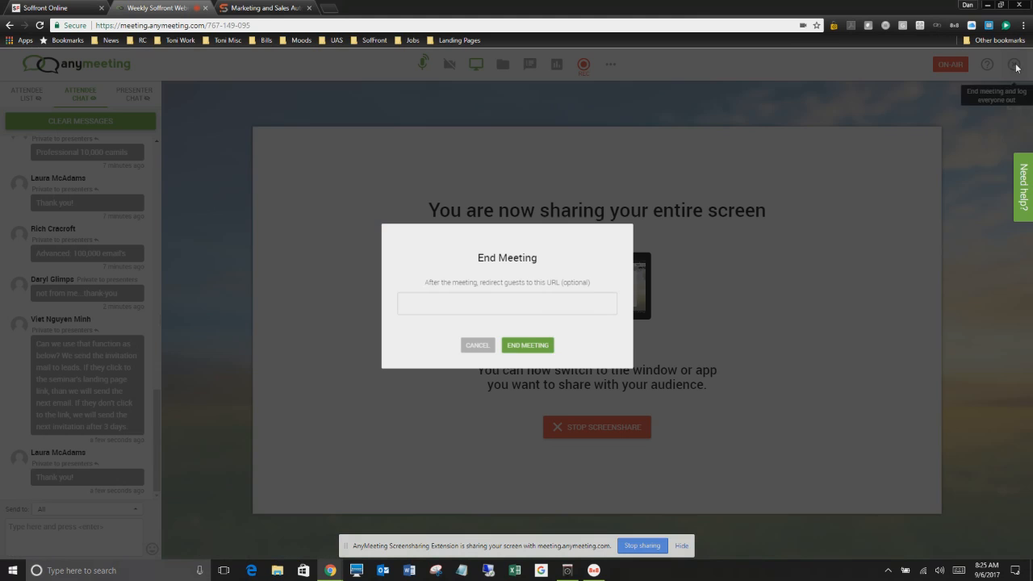